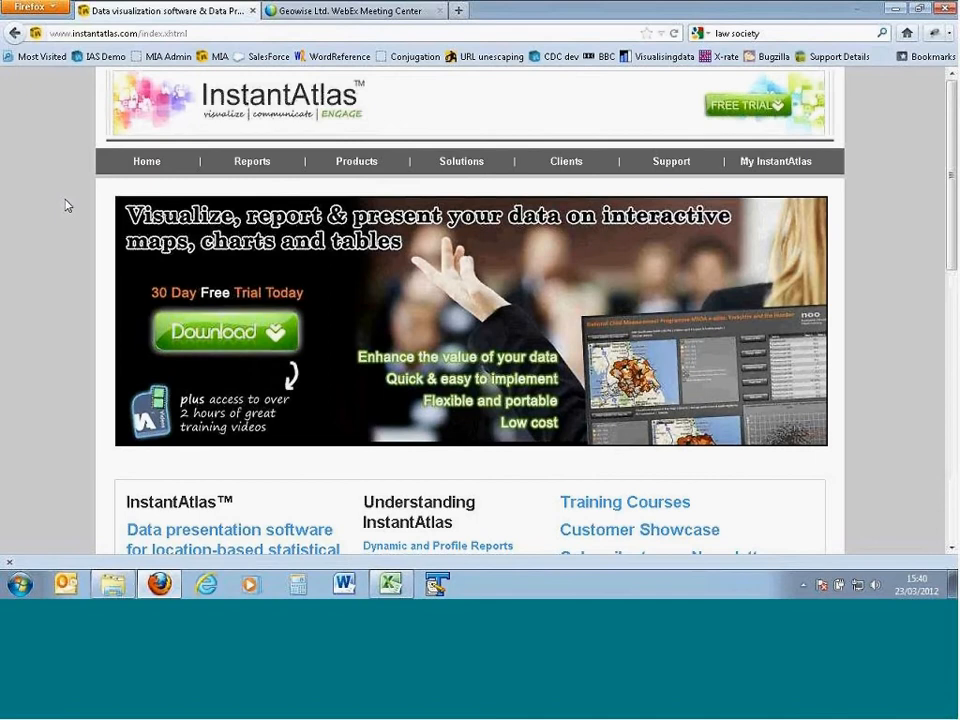
Step: Switch to the Excel workbook world bank infrastructure data.xls and examine its column headings and the indicator names listed for Afghanistan
left_click(390, 584)
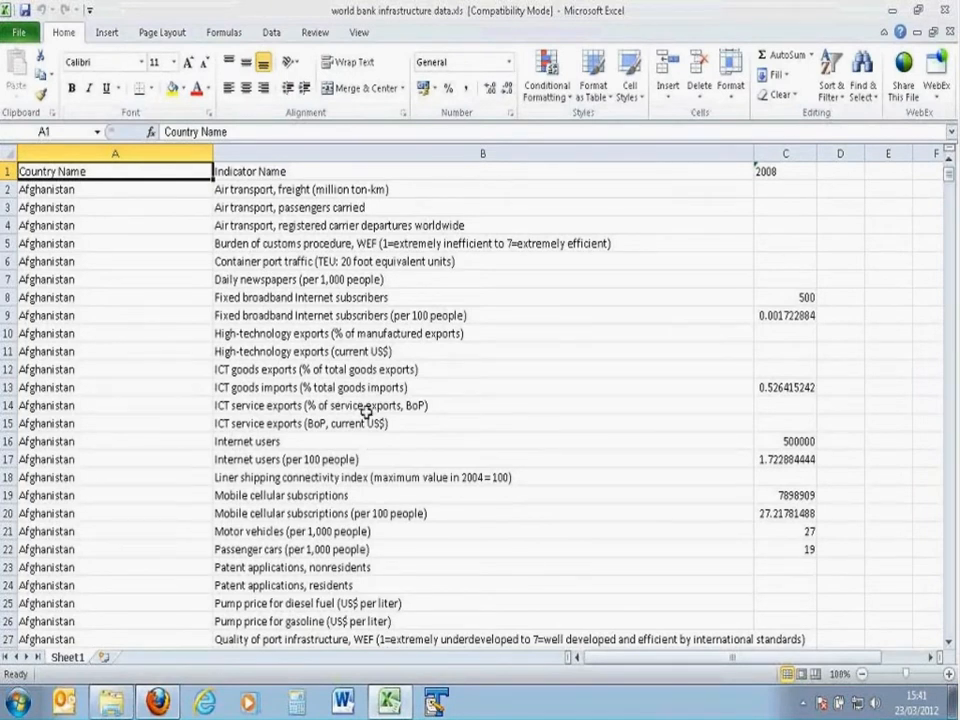
left_click(780, 167)
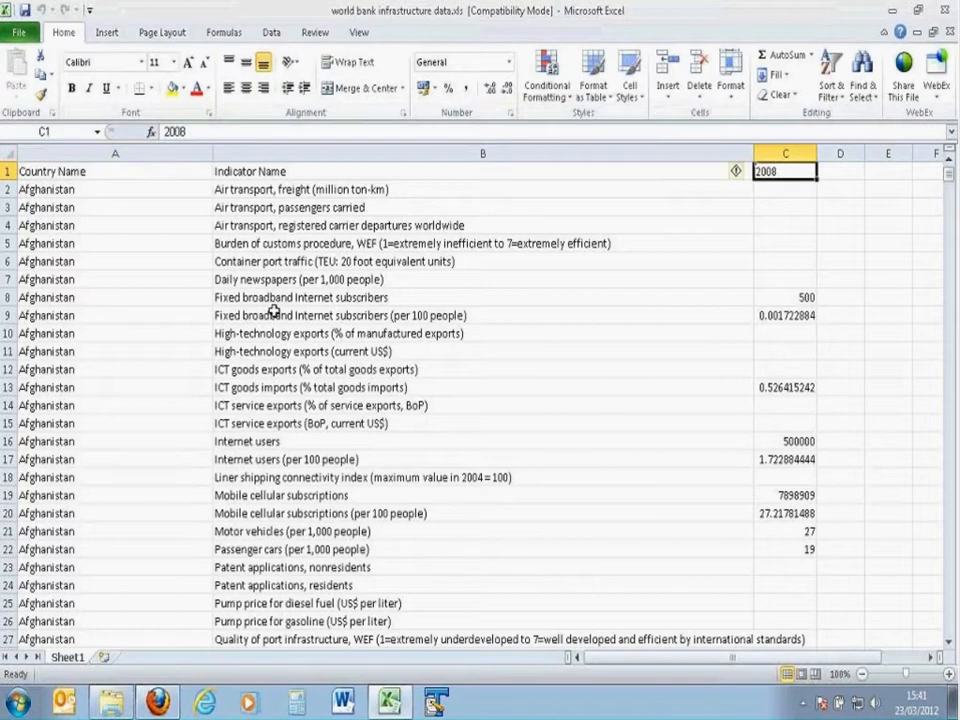
left_click(251, 190)
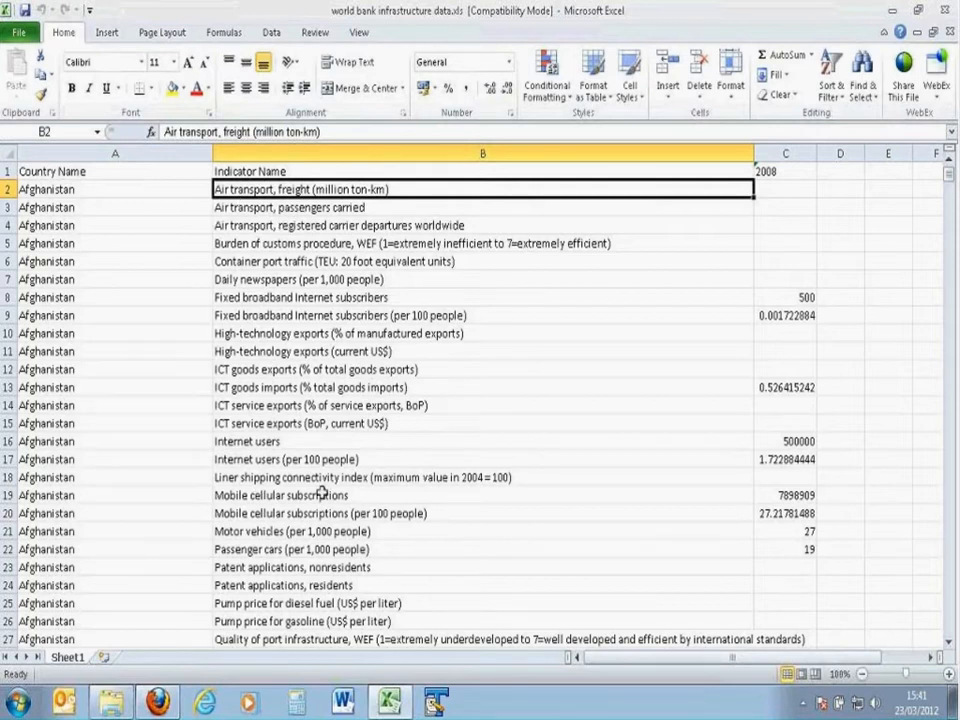
left_click(258, 459)
left_click(258, 440)
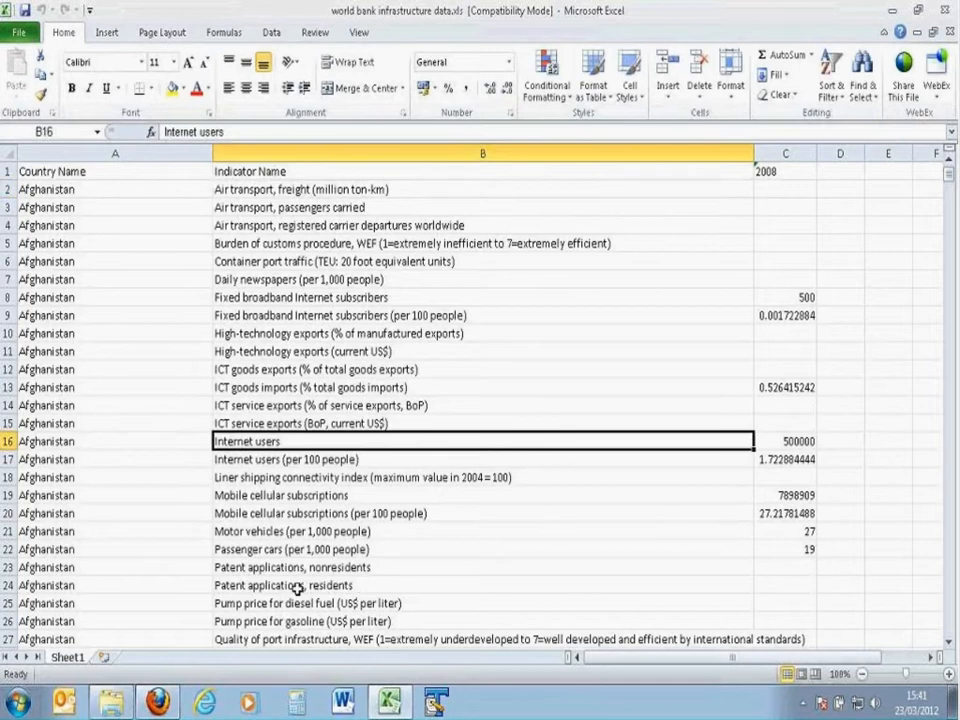
left_click(264, 532)
left_click_drag(264, 532, 262, 582)
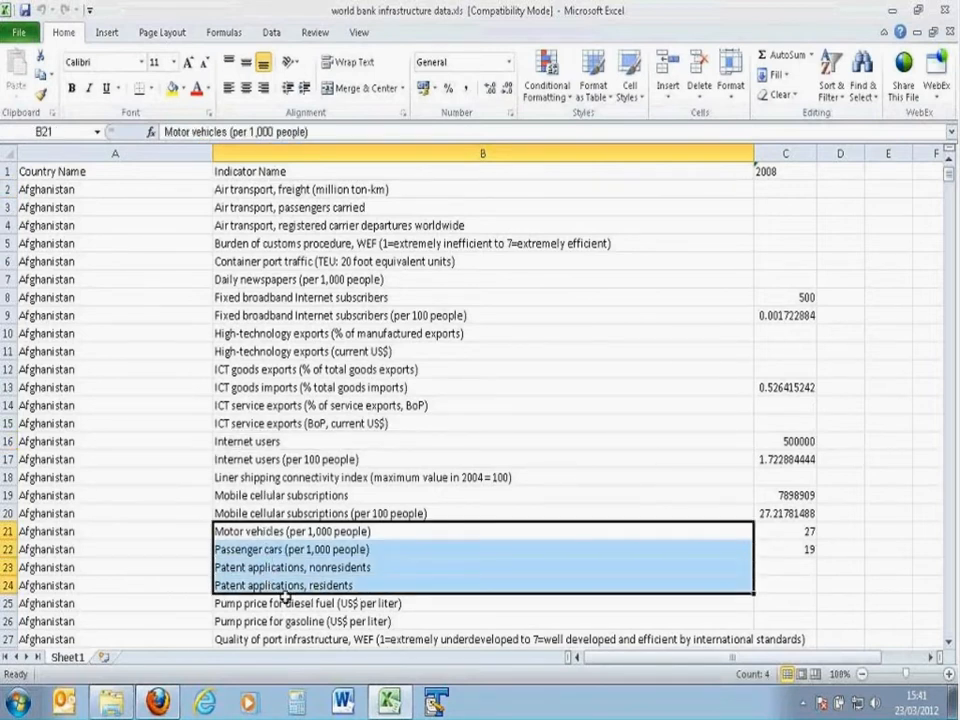
left_click(326, 492)
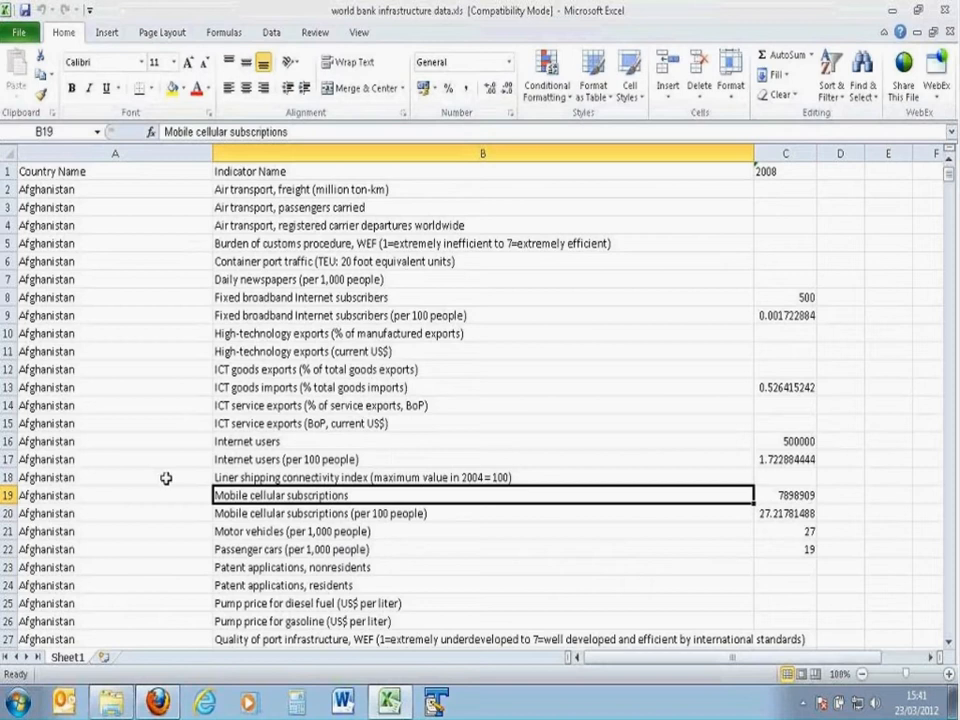
Step: Examine how the repeated country names and the indicators relate to the values in the 2008 column
left_click(88, 177)
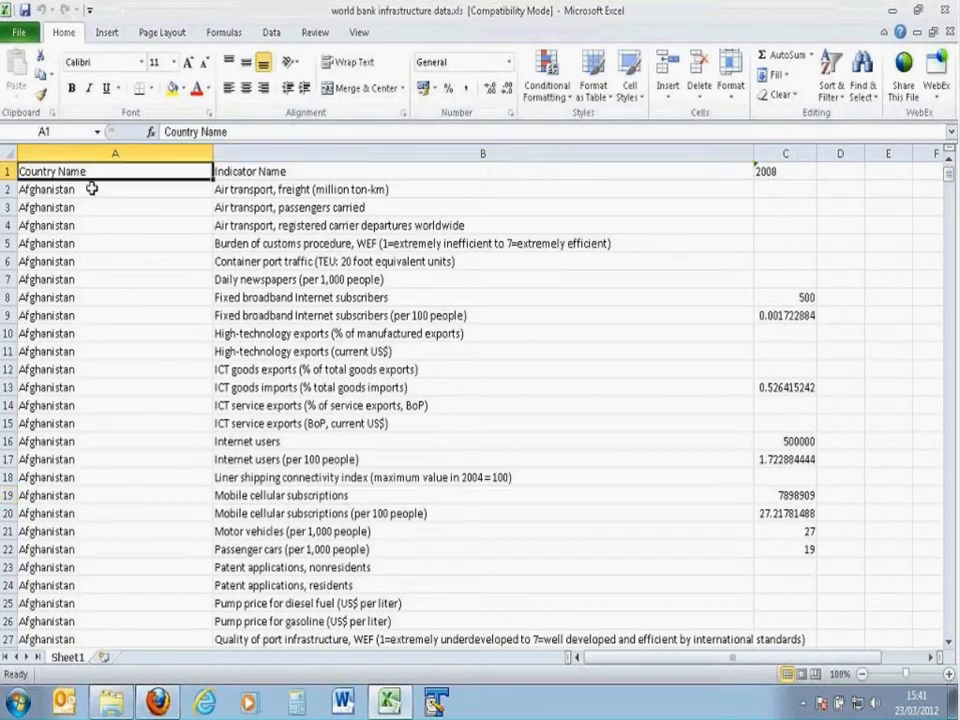
left_click(92, 188)
left_click_drag(91, 199, 92, 567)
left_click(255, 208)
left_click(785, 153)
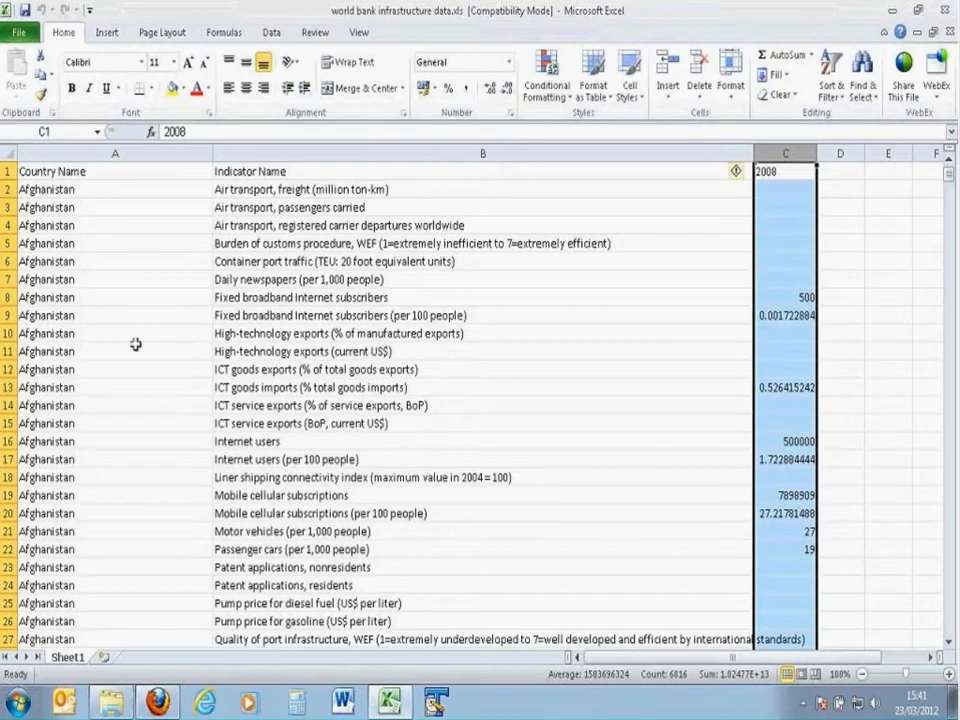
left_click(791, 297)
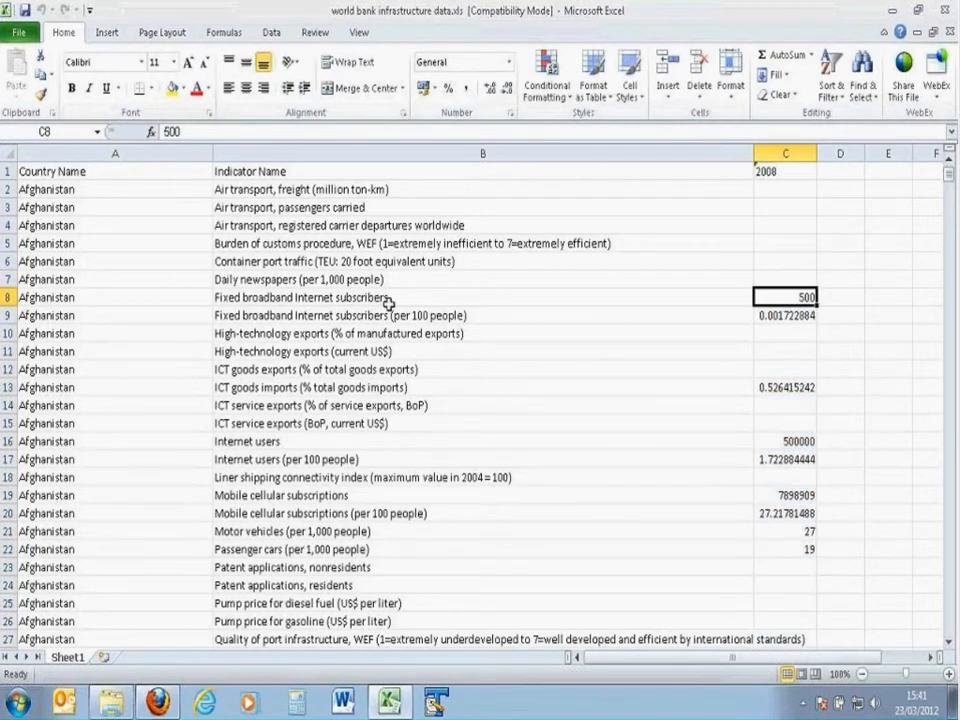
left_click(238, 297)
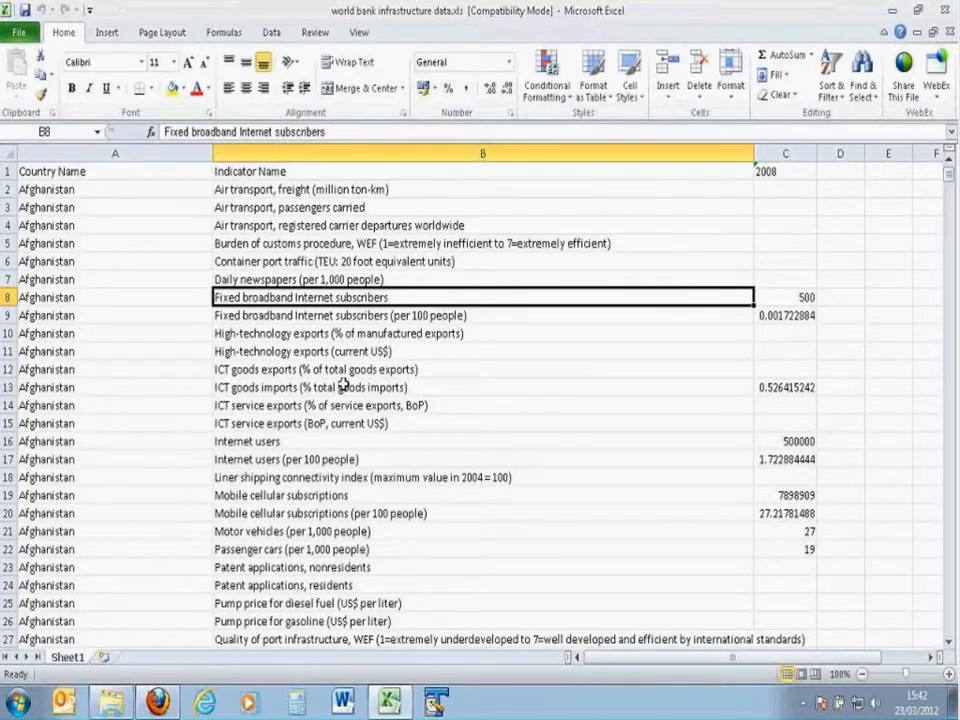
Step: Look through the rows of successive countries to see how the indicator list repeats, then return to the start of the sheet
scroll(270, 371, "down", 1)
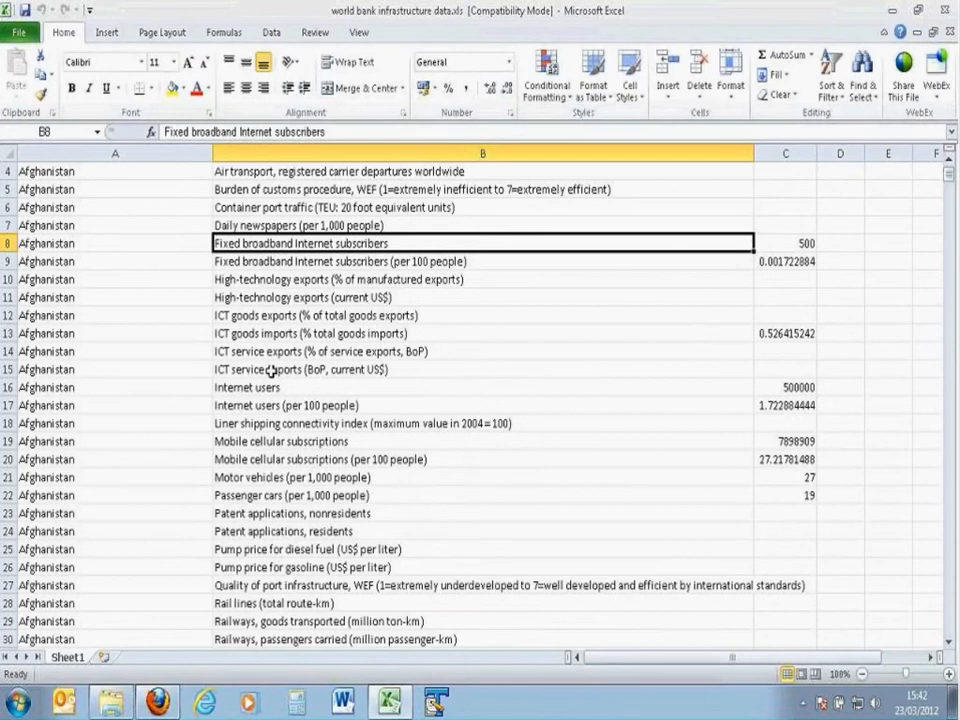
scroll(270, 371, "down", 2)
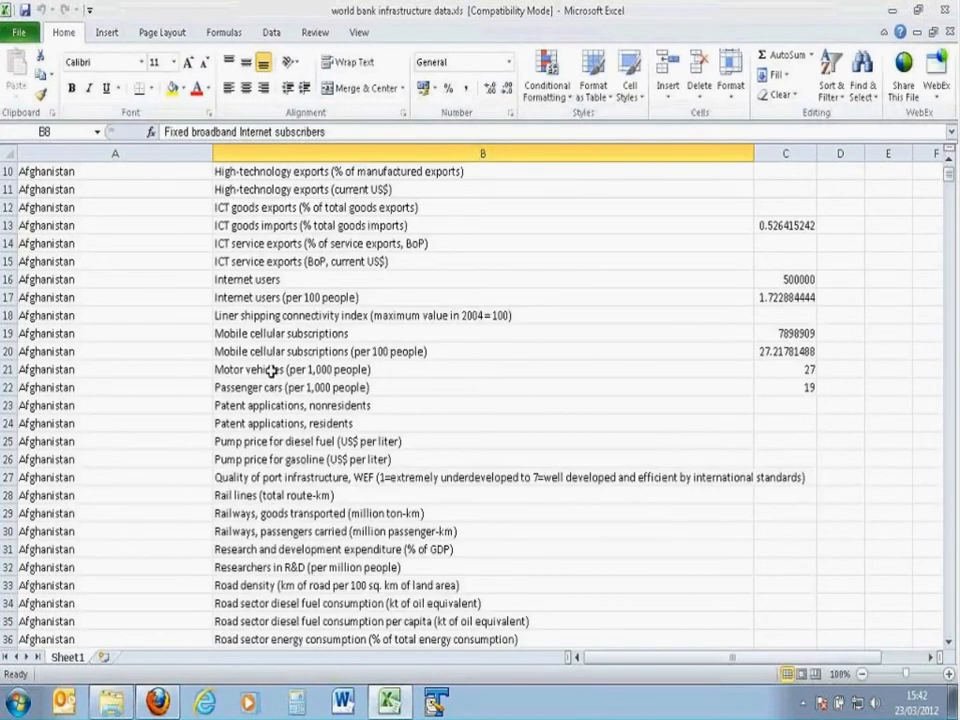
scroll(180, 360, "down", 13)
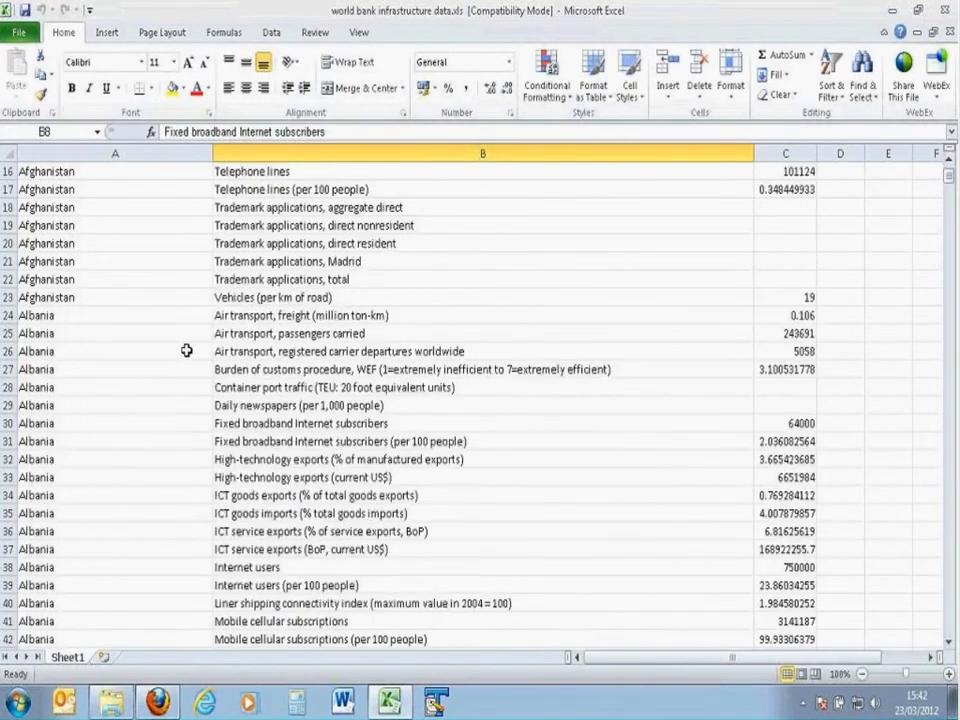
left_click(695, 437)
scroll(680, 325, "down", 11)
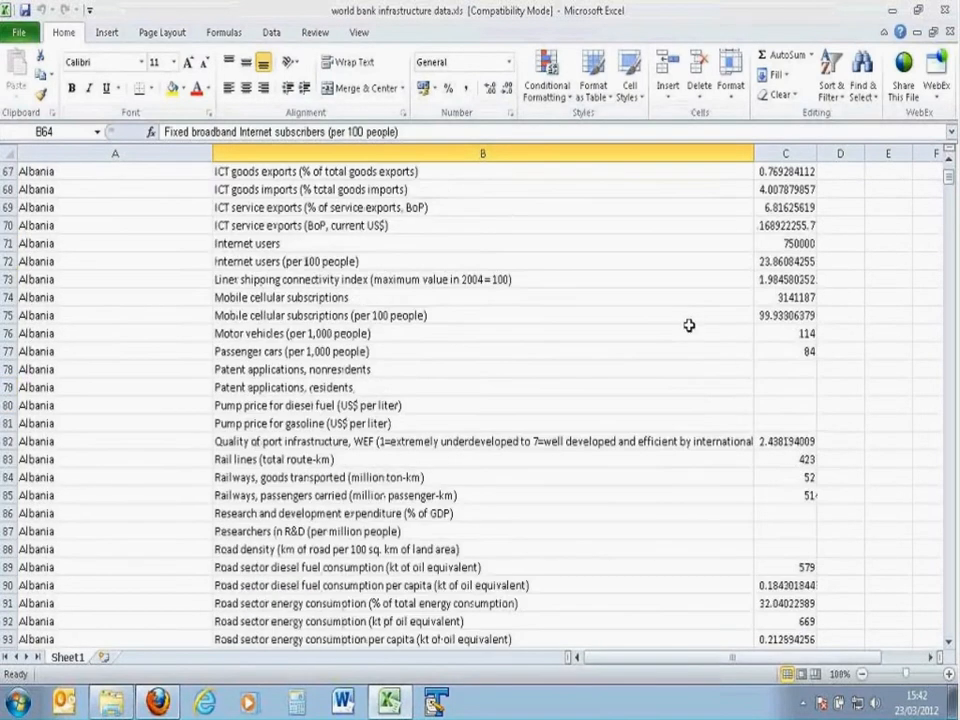
scroll(689, 325, "down", 12)
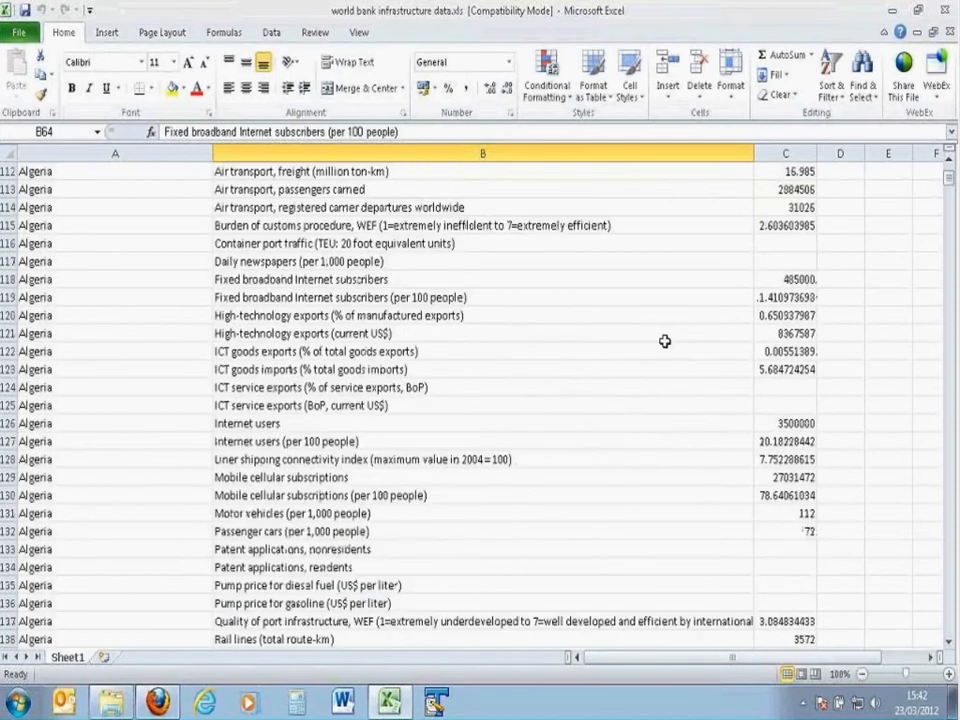
scroll(640, 340, "down", 8)
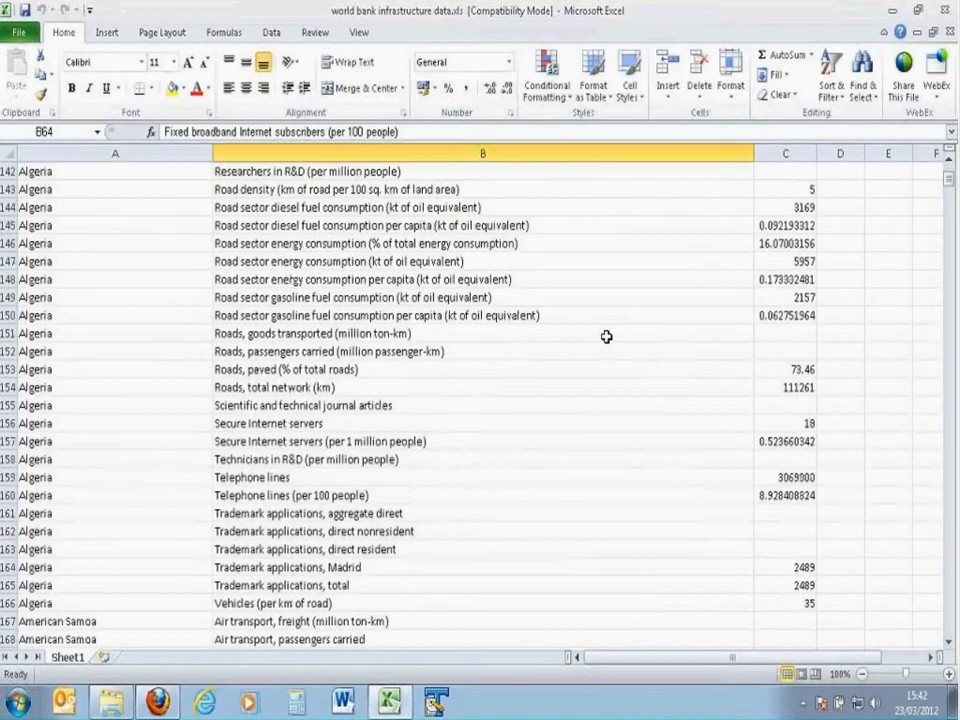
scroll(606, 337, "down", 1)
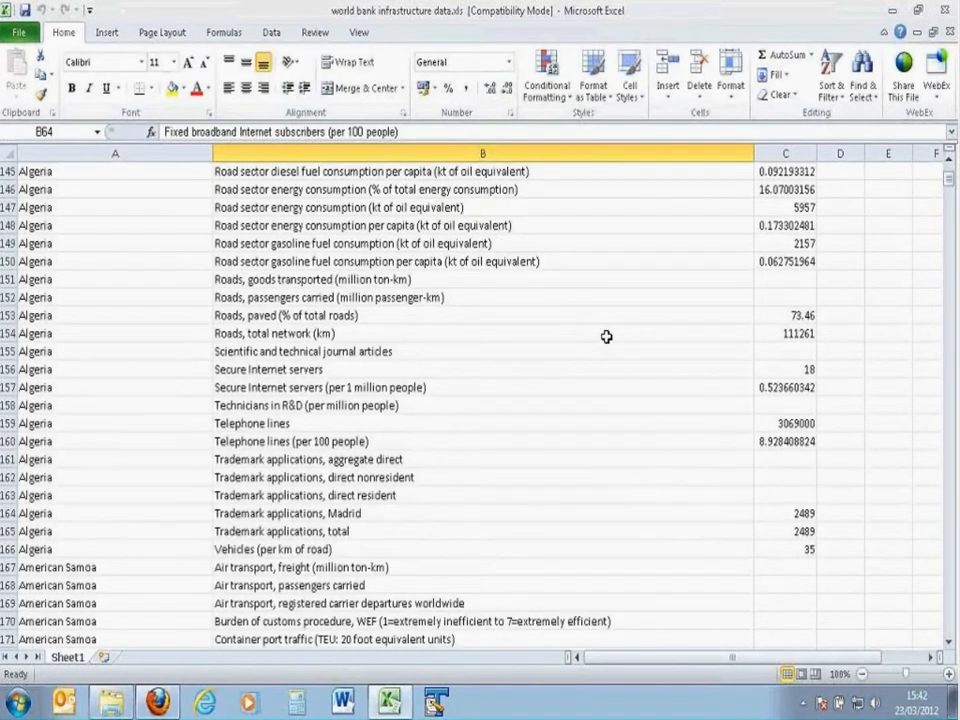
scroll(606, 337, "down", 1)
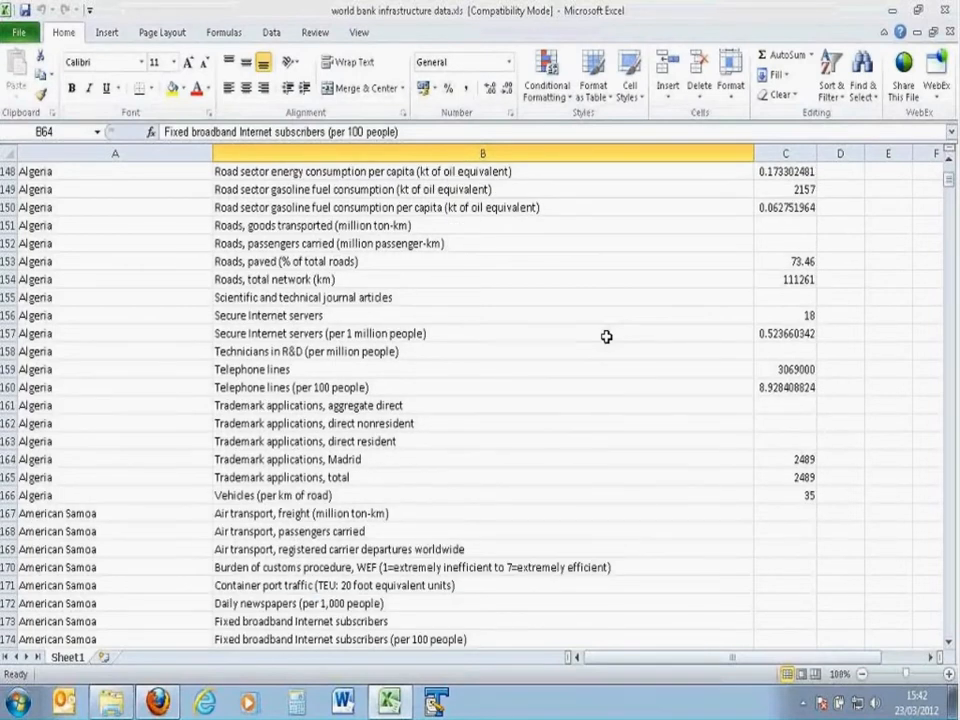
scroll(606, 337, "down", 3)
scroll(606, 332, "down", 20)
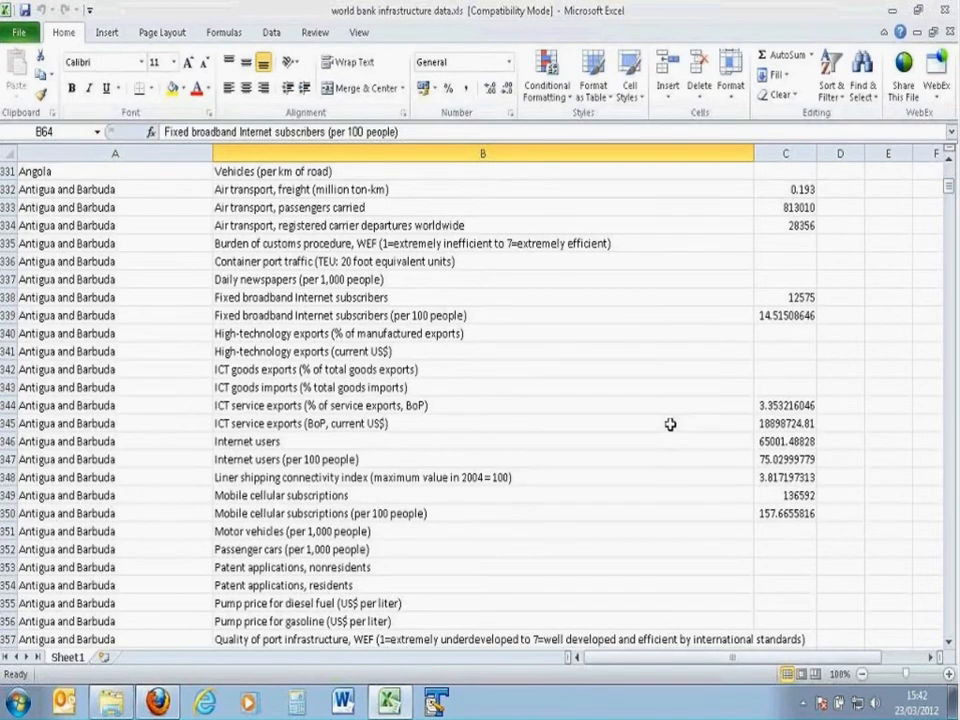
left_click_drag(949, 185, 949, 173)
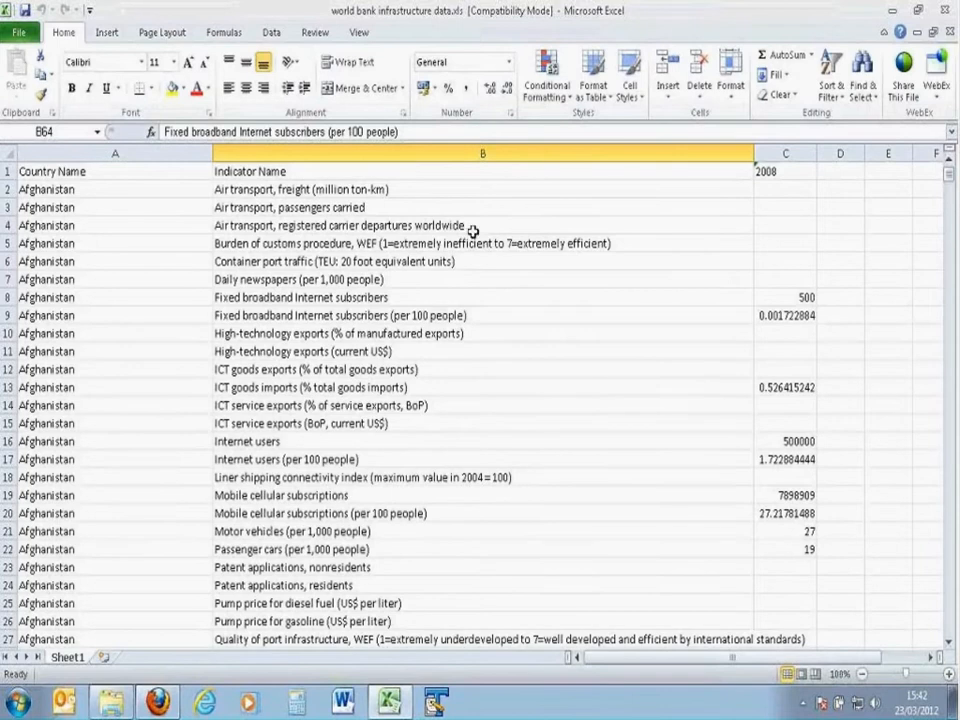
Step: Create a PivotTable from the range Sheet1!$A$1:$C$13201 on a new worksheet
left_click(107, 33)
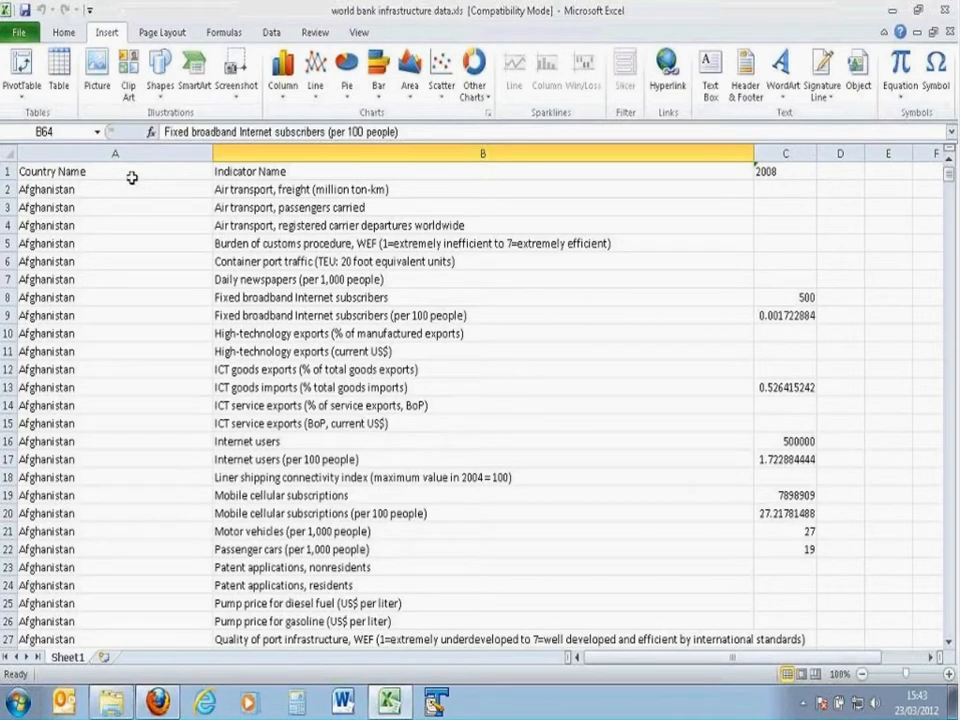
left_click(28, 96)
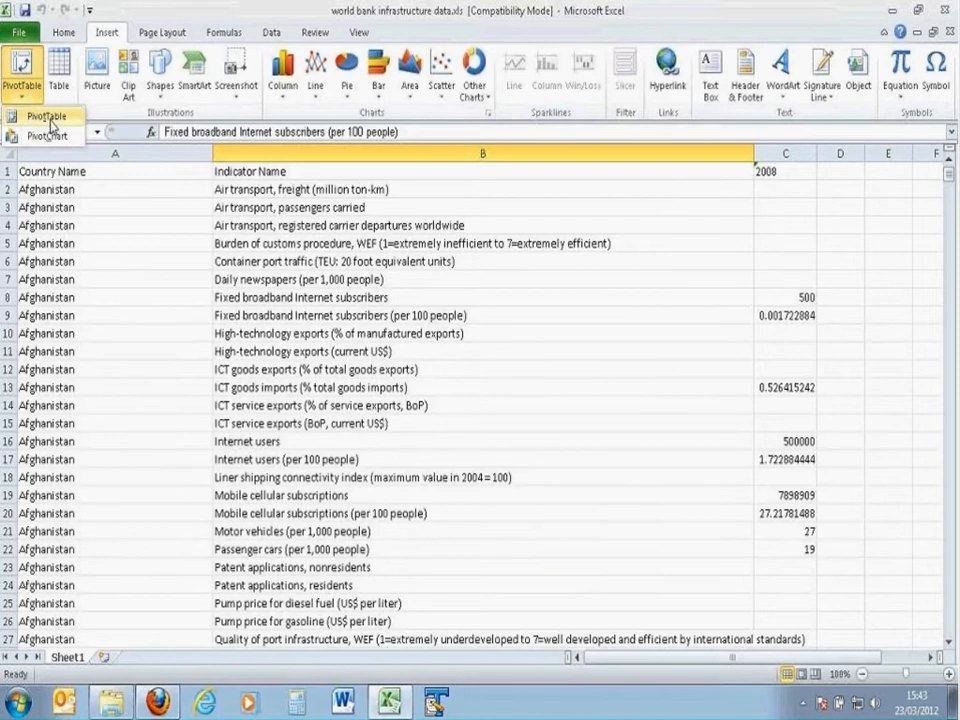
left_click(30, 117)
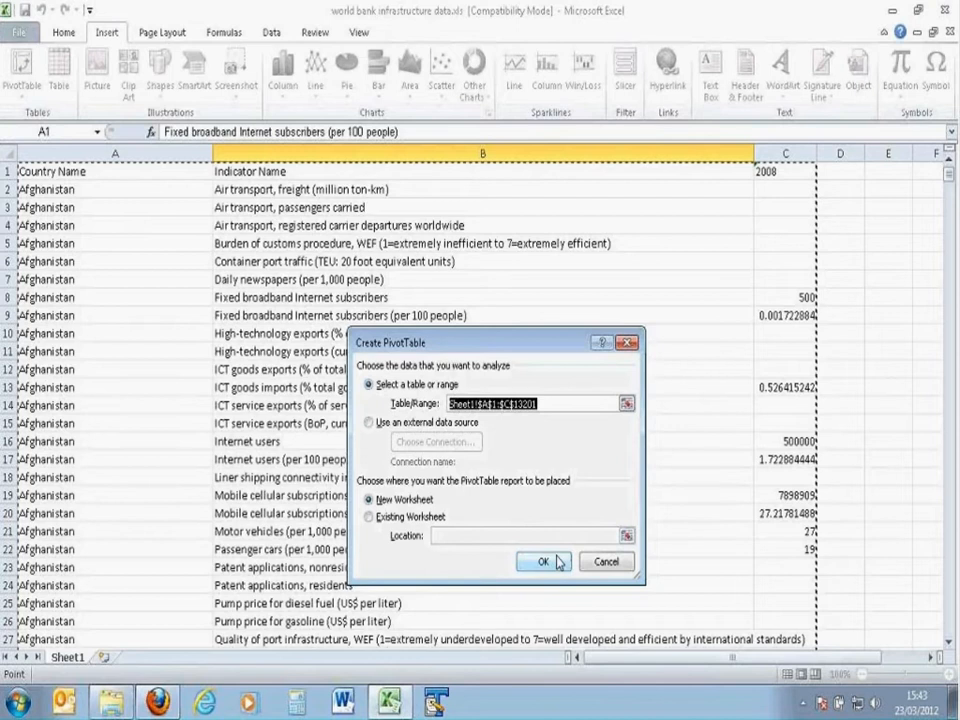
left_click(543, 561)
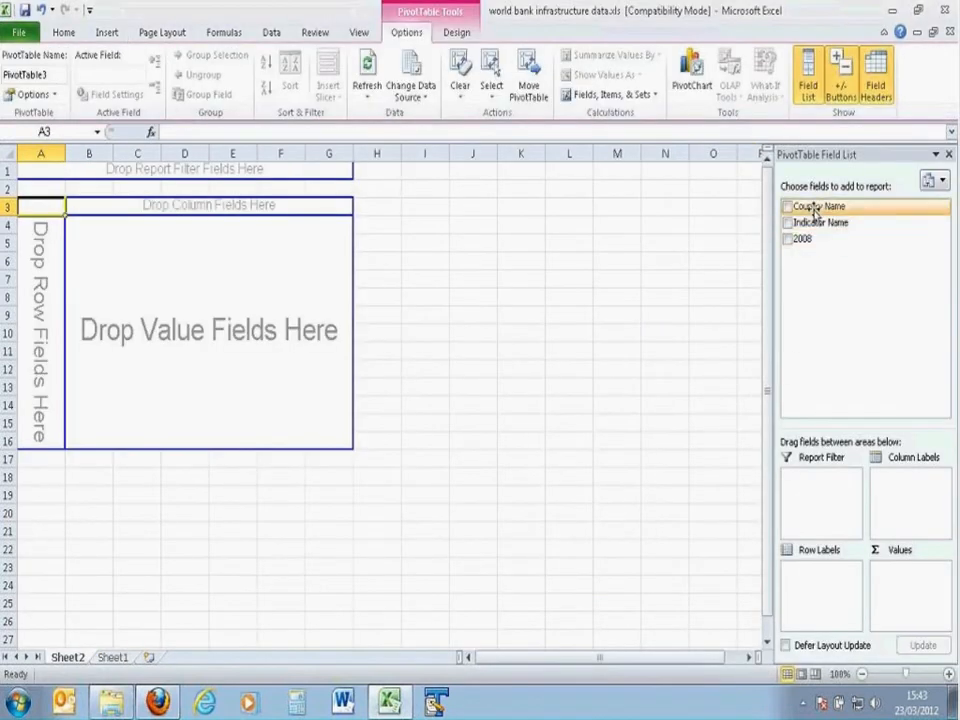
Step: Lay out the PivotTable with Country Name as row labels, Indicator Name as column labels and 2008 as values
left_click_drag(814, 207, 816, 580)
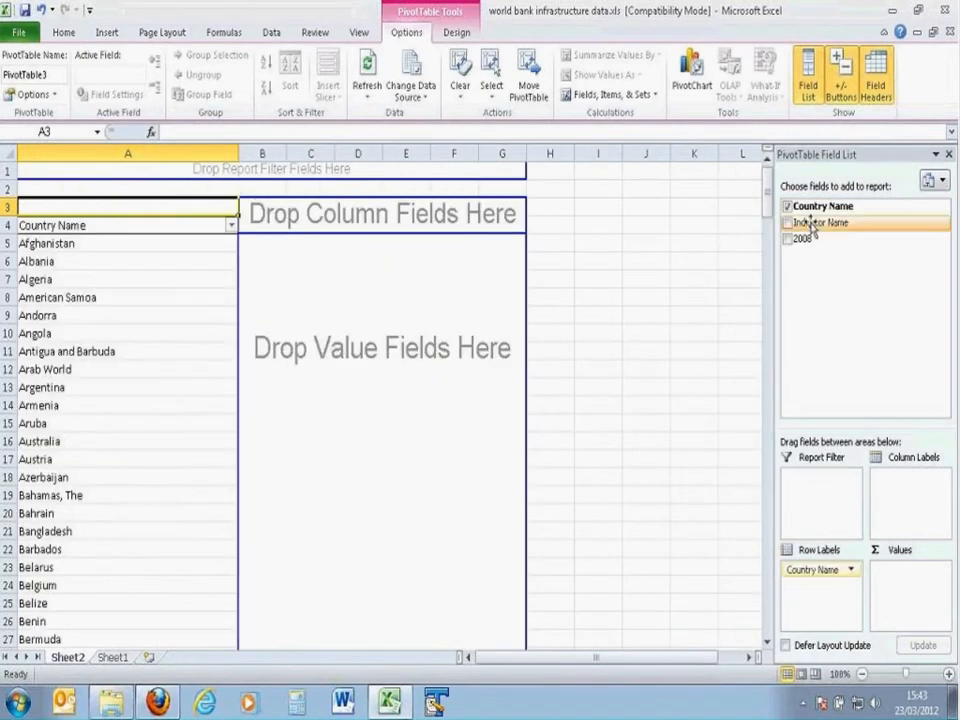
left_click_drag(814, 228, 900, 492)
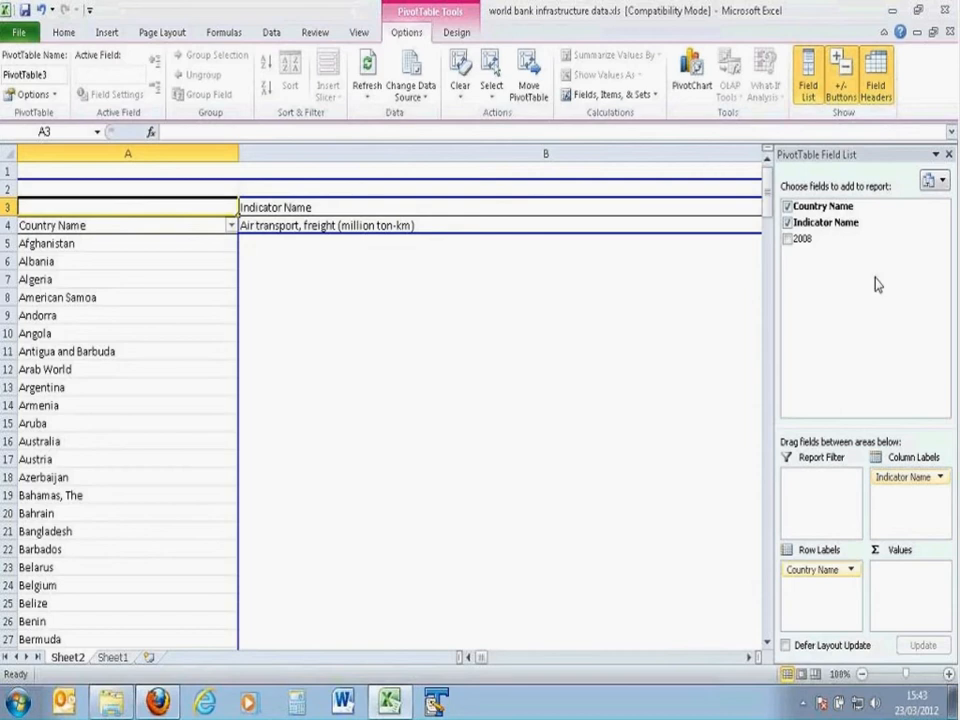
left_click_drag(802, 240, 910, 595)
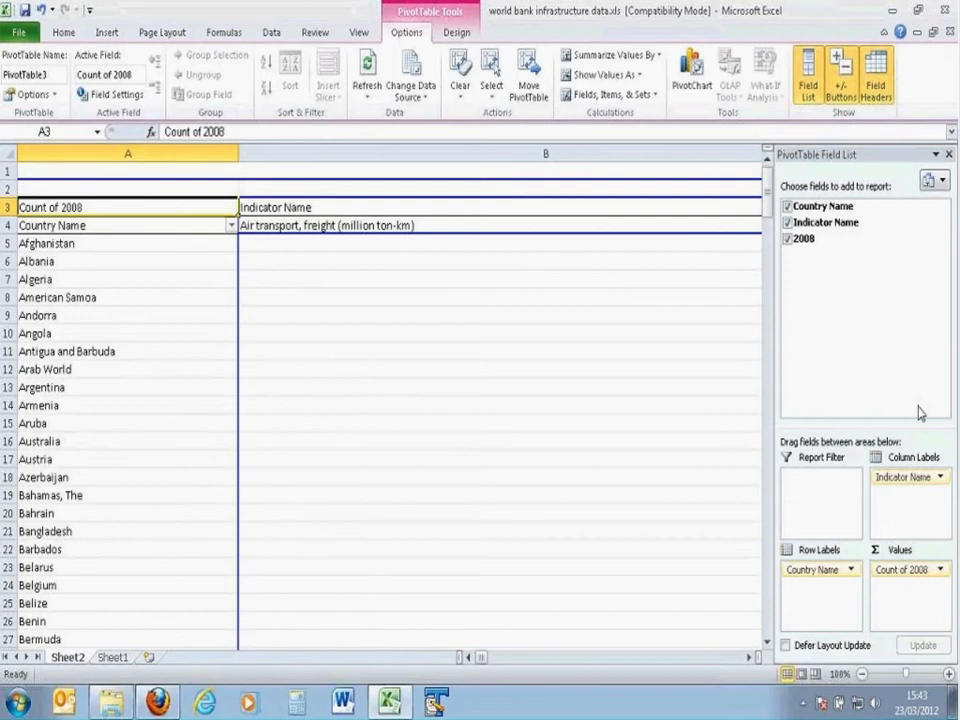
Step: Change the 2008 value field to be summarized by Sum
left_click(905, 575)
left_click(893, 555)
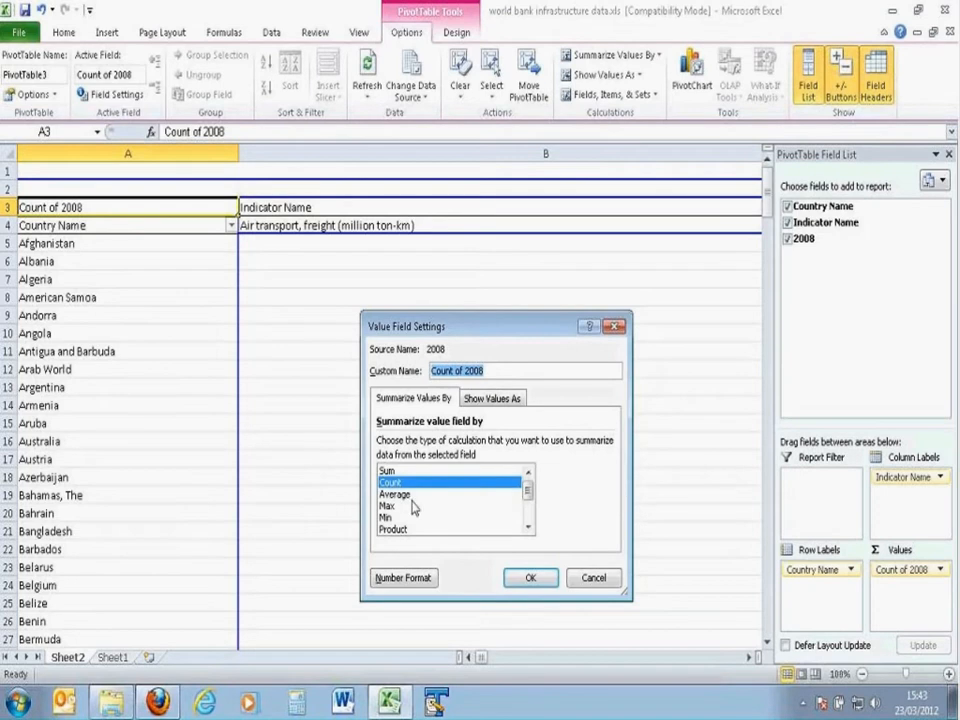
left_click(398, 471)
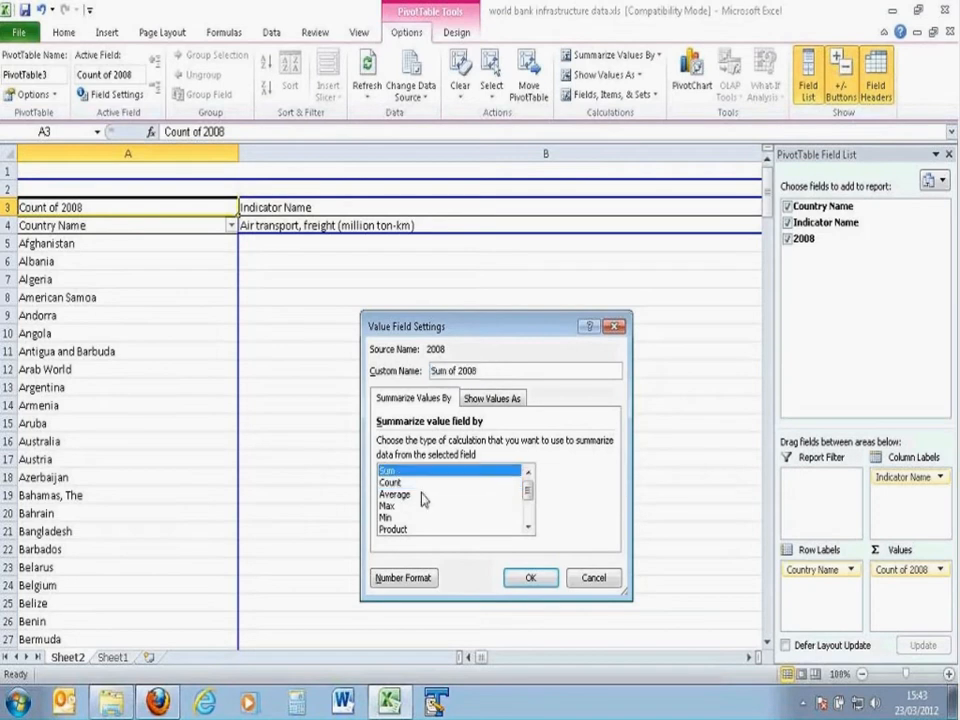
left_click(529, 578)
Step: Review the PivotTable's country rows and the 2008 values across its indicator columns
left_click(107, 234)
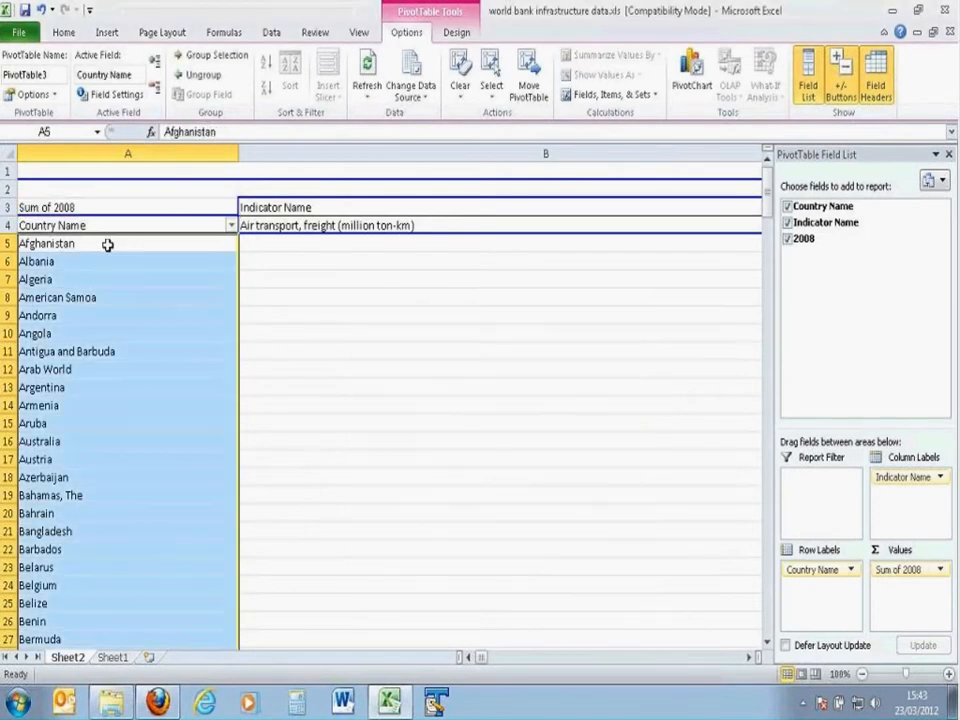
left_click(107, 244)
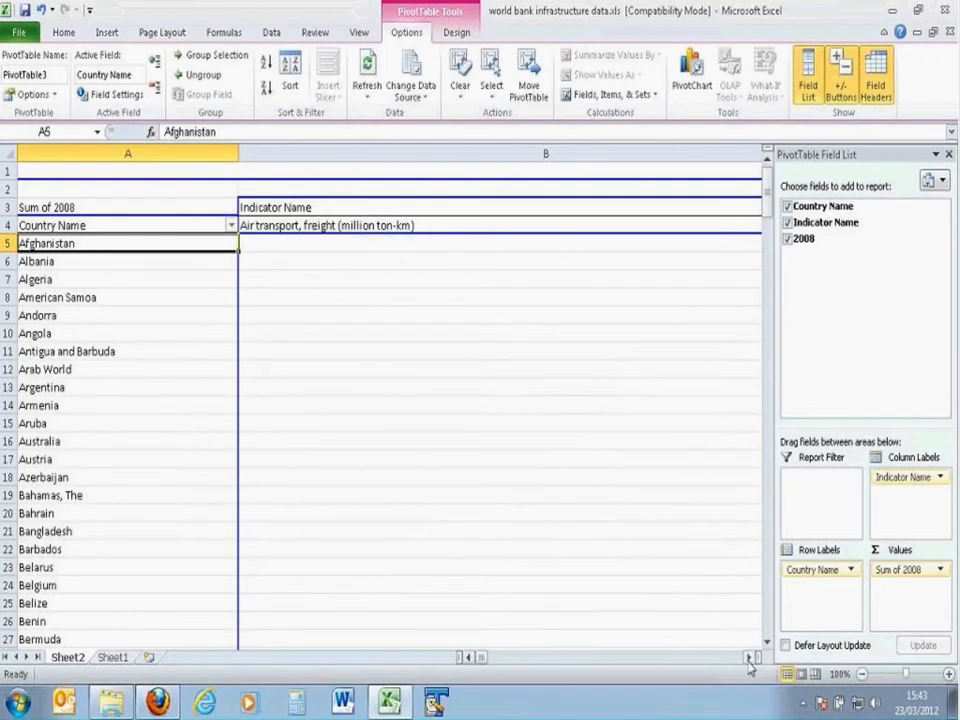
left_click(748, 657)
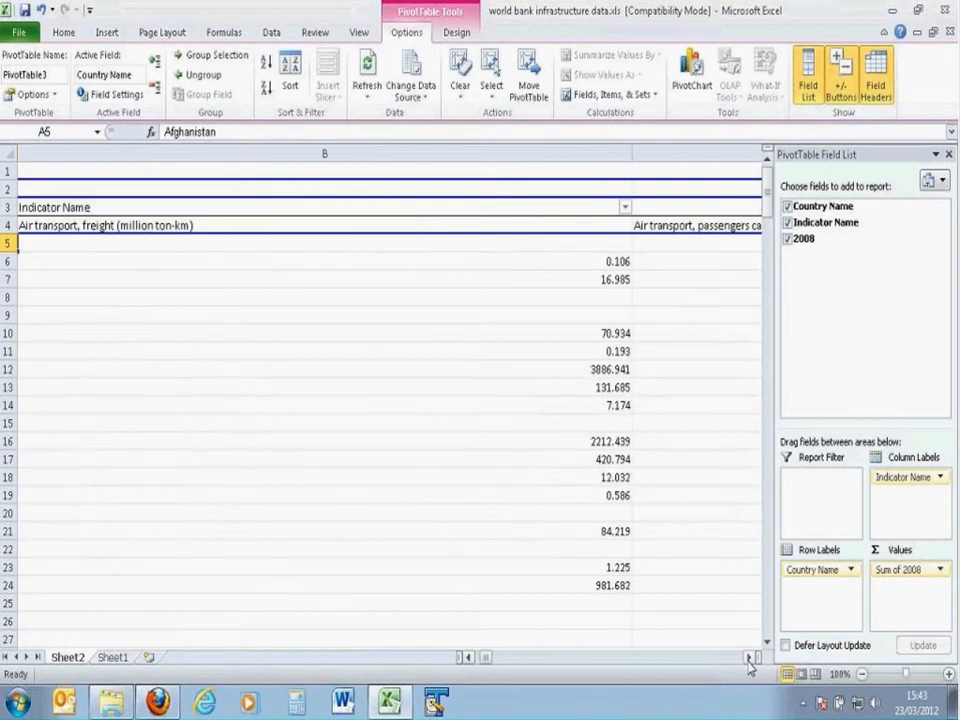
left_click(748, 657)
left_click(748, 657)
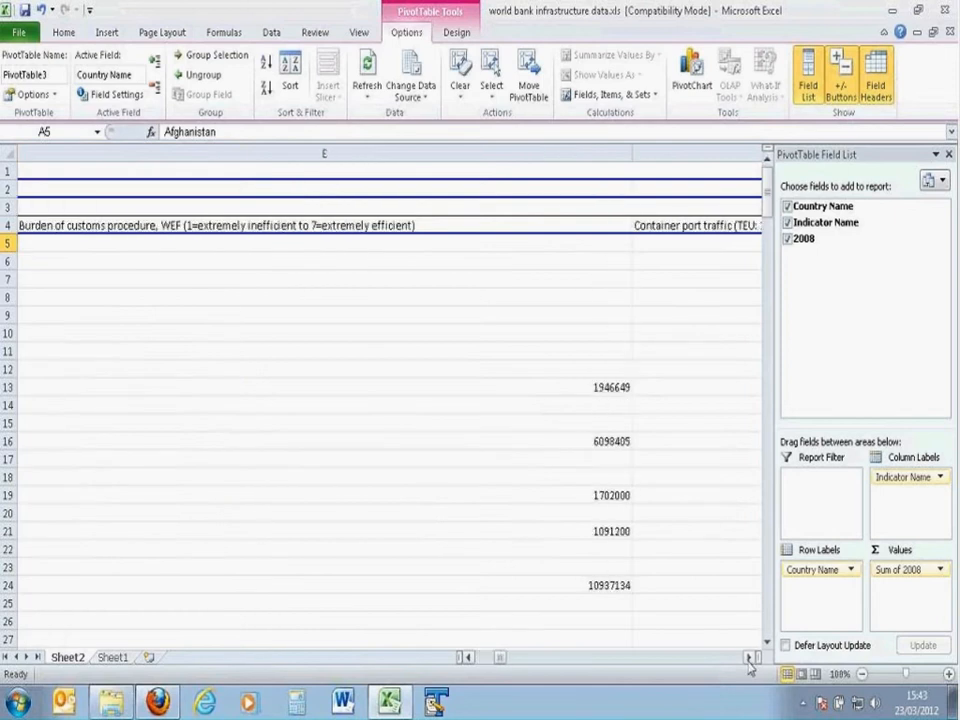
left_click(748, 657)
left_click(748, 657)
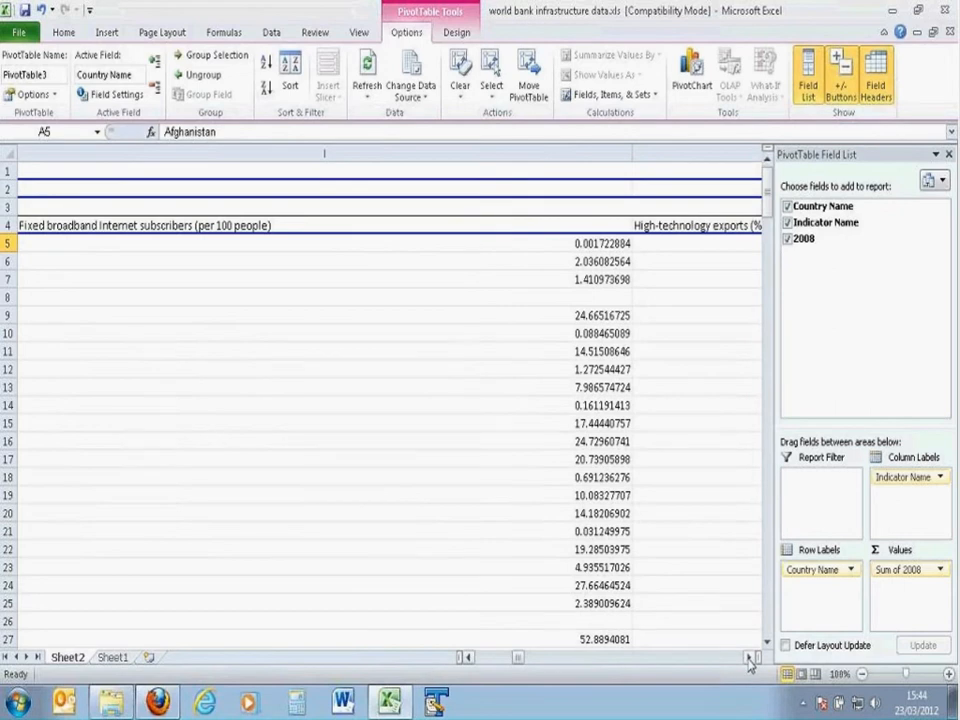
left_click(748, 657)
left_click(748, 657)
left_click(748, 657)
left_click(748, 657)
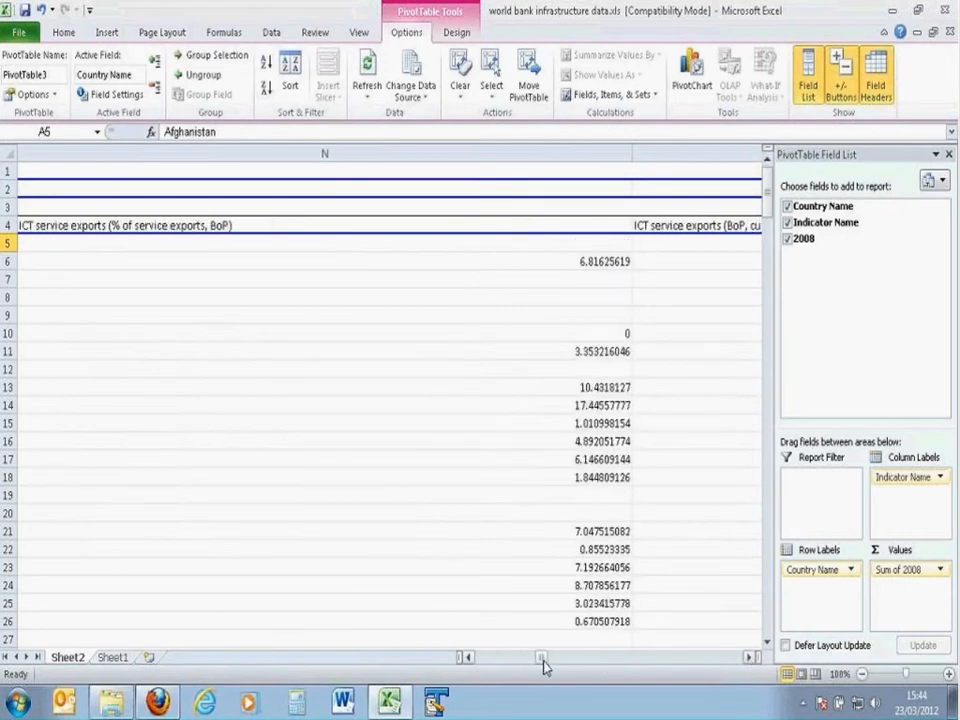
Step: Copy the whole PivotTable from the Country Name header in A4 through the Grand Total row and column
left_click_drag(543, 660, 470, 658)
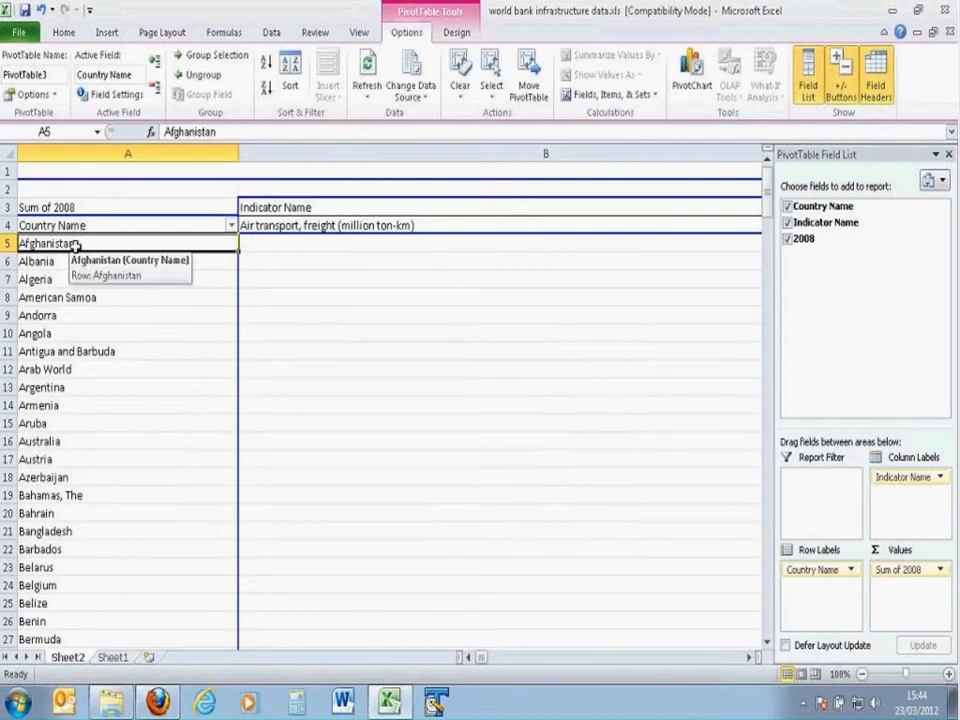
key("Up")
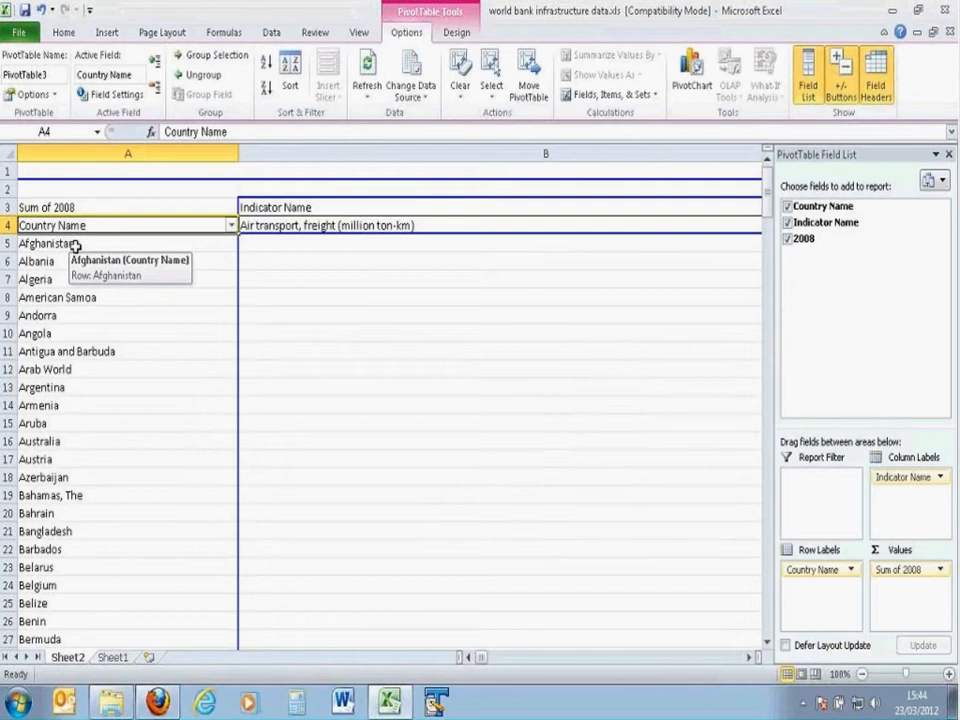
key("End")
key("shift+Right")
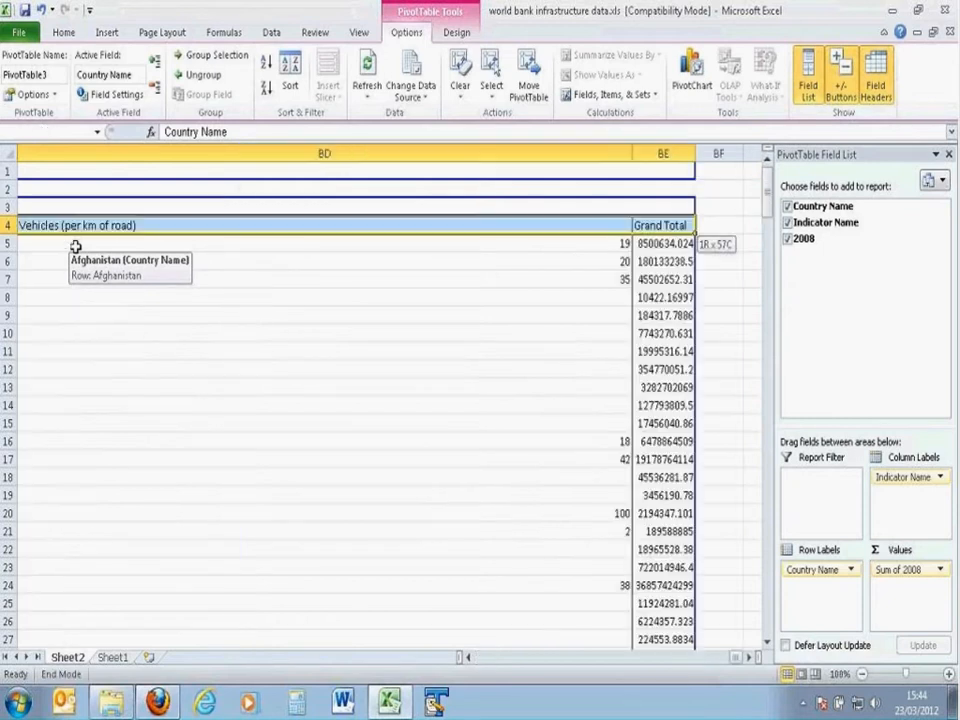
key("End")
key("shift+Down")
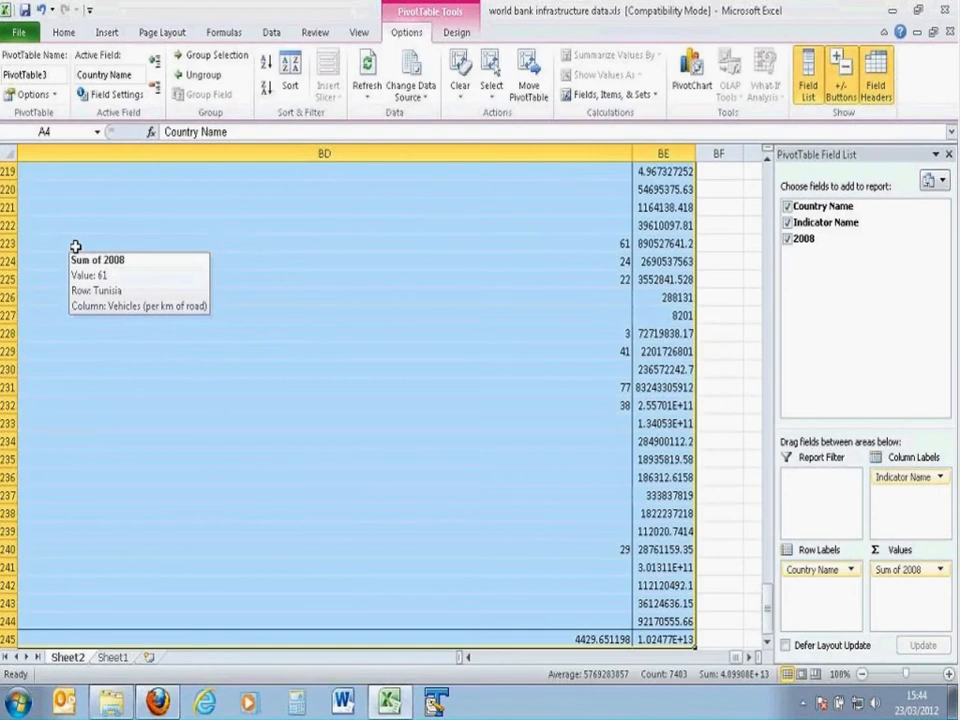
key("ctrl+c")
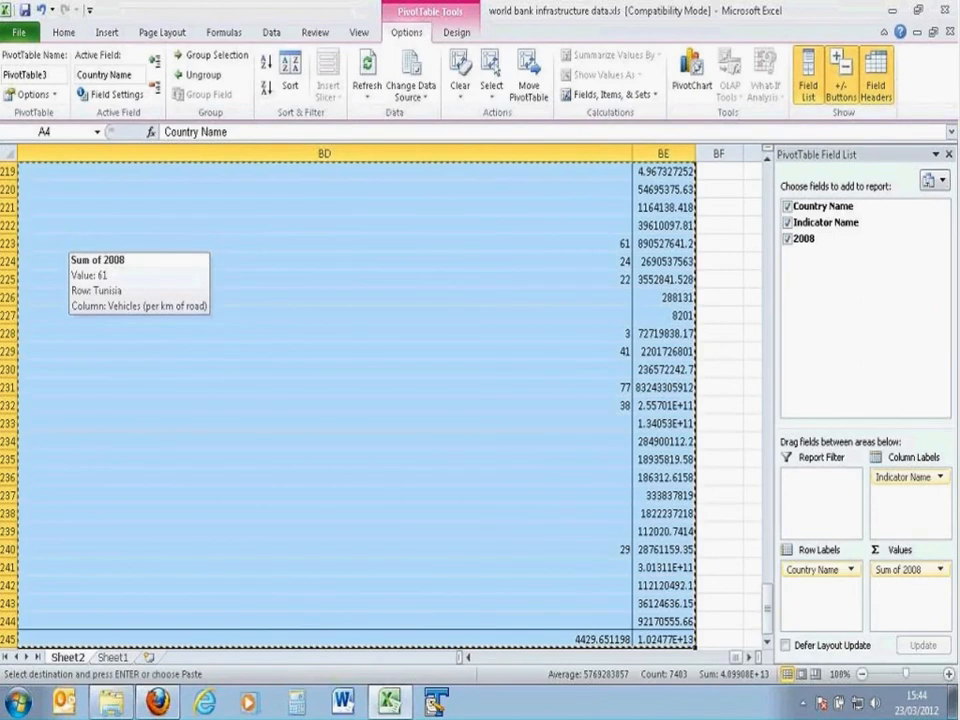
Step: Paste the copied table as values only on a new worksheet, starting at cell A5
left_click(146, 659)
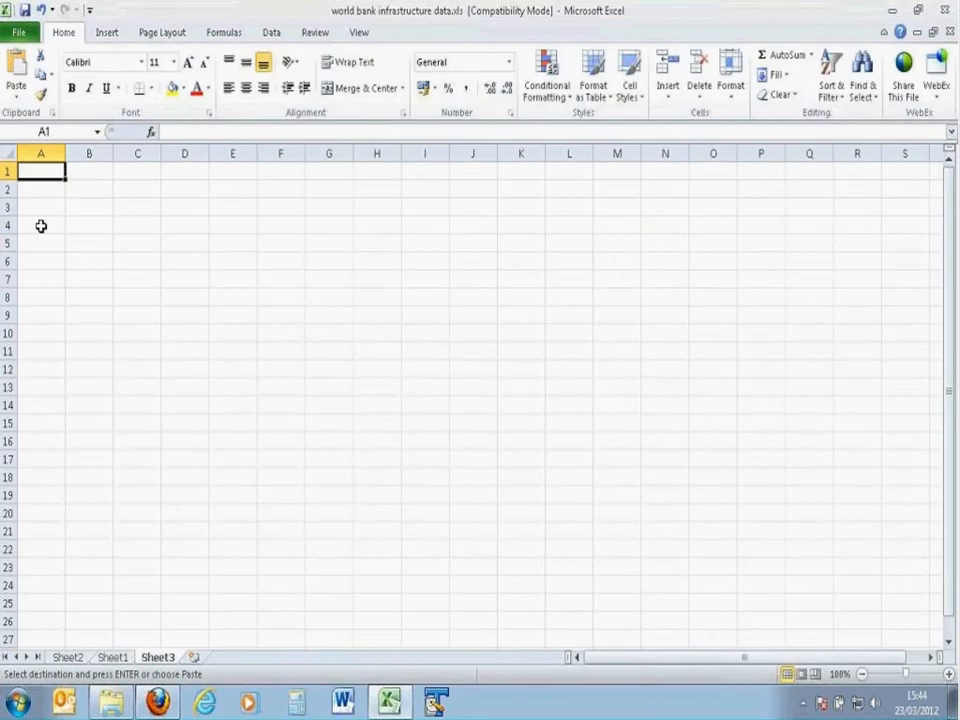
right_click(41, 243)
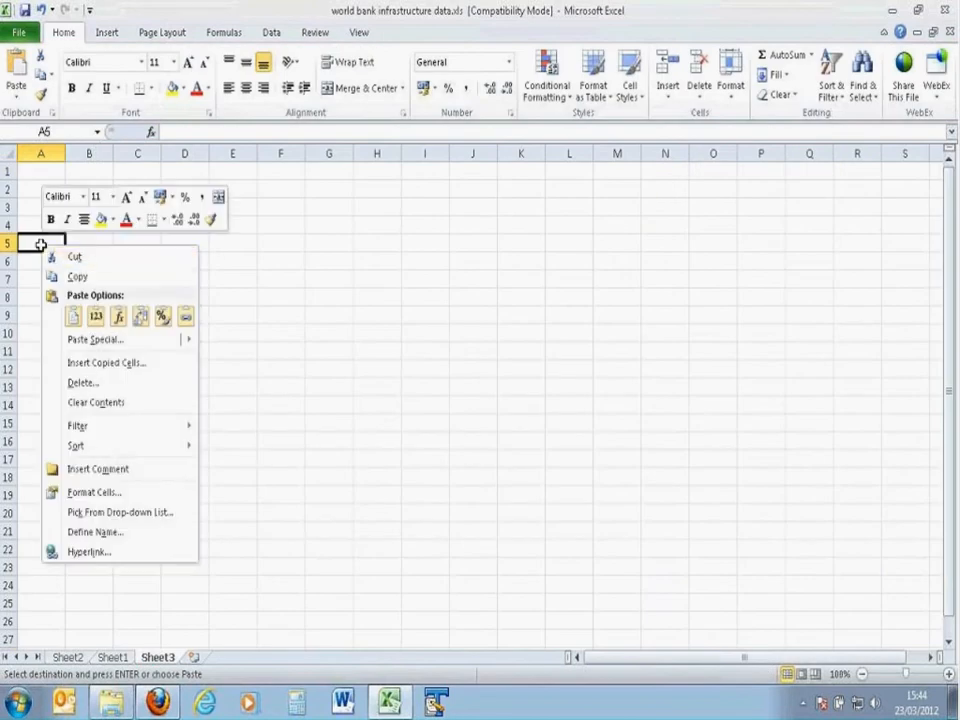
left_click(95, 316)
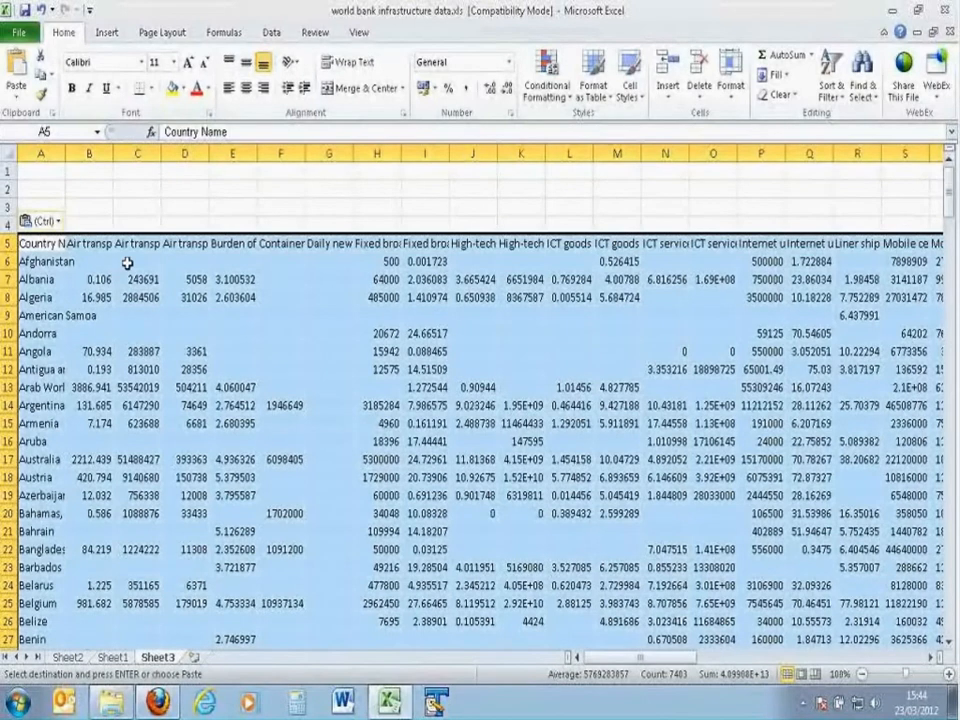
left_click(73, 205)
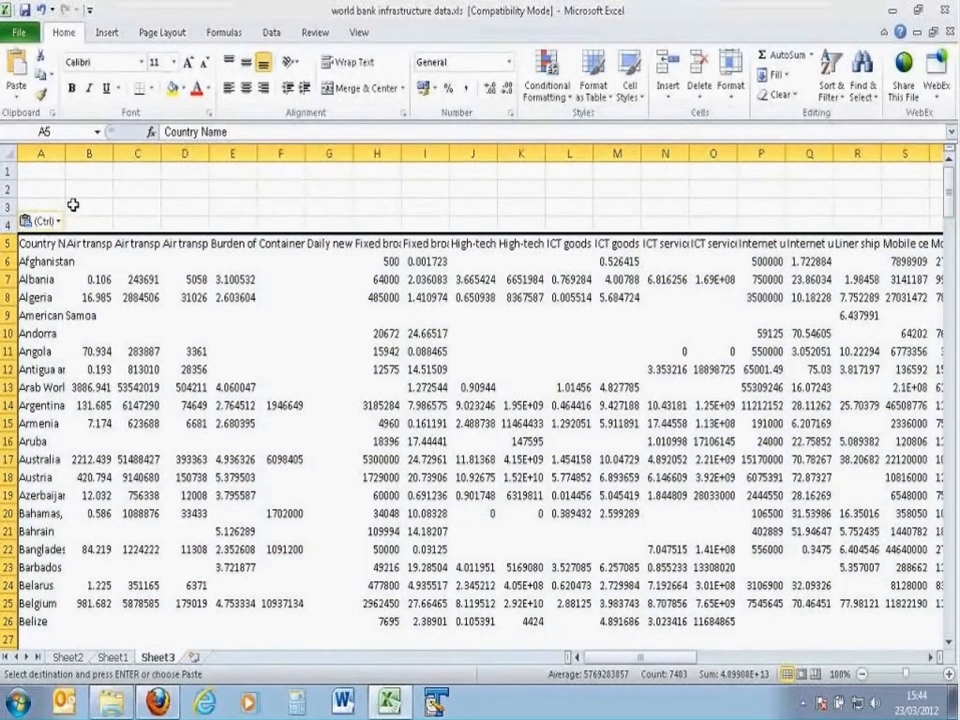
Step: Duplicate the country name column by inserting a copy of column A beside the original
left_click(41, 153)
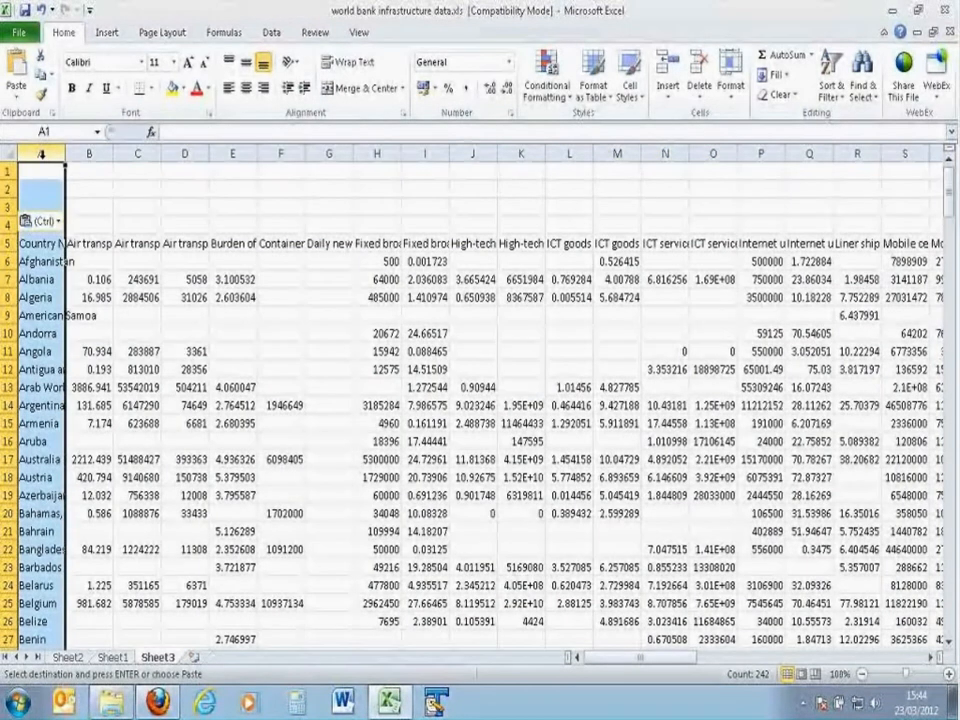
right_click(41, 153)
left_click(80, 278)
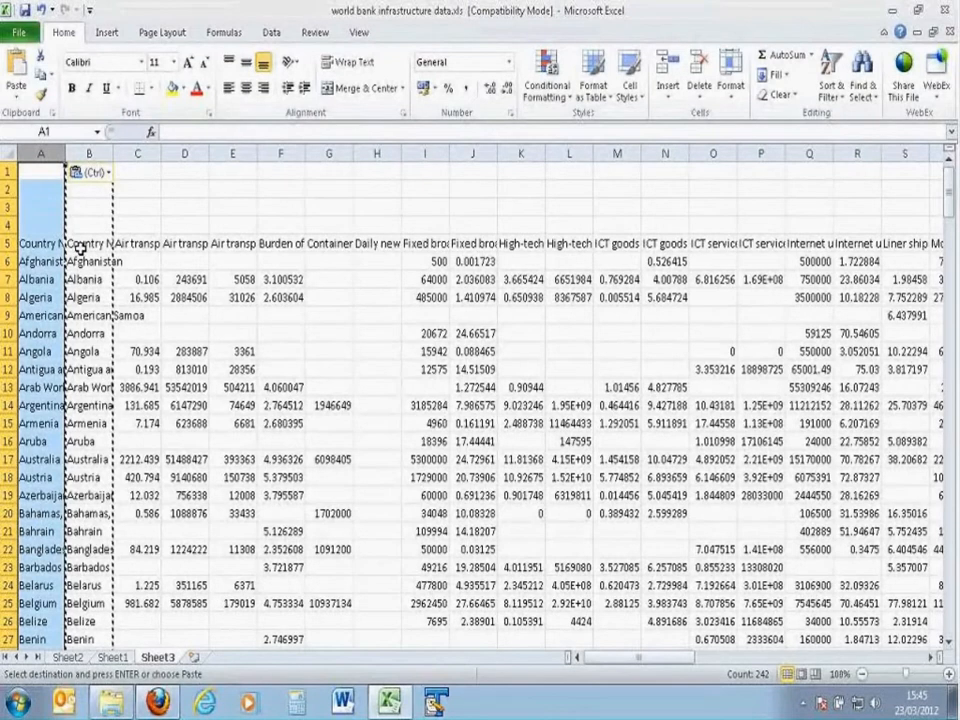
left_click(36, 262)
key("Right")
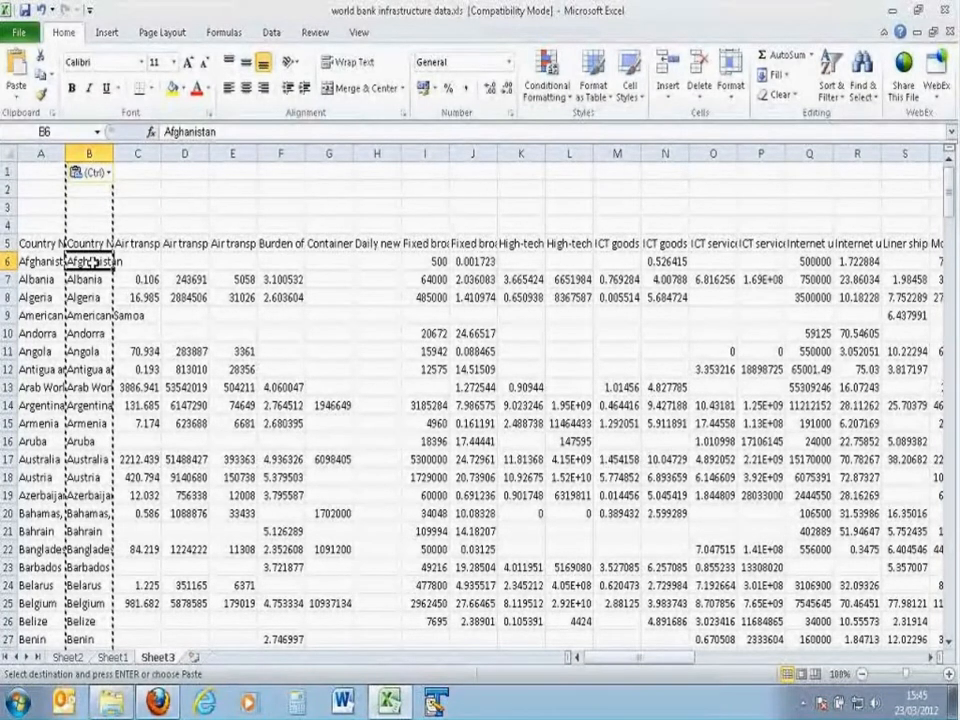
left_click(42, 243)
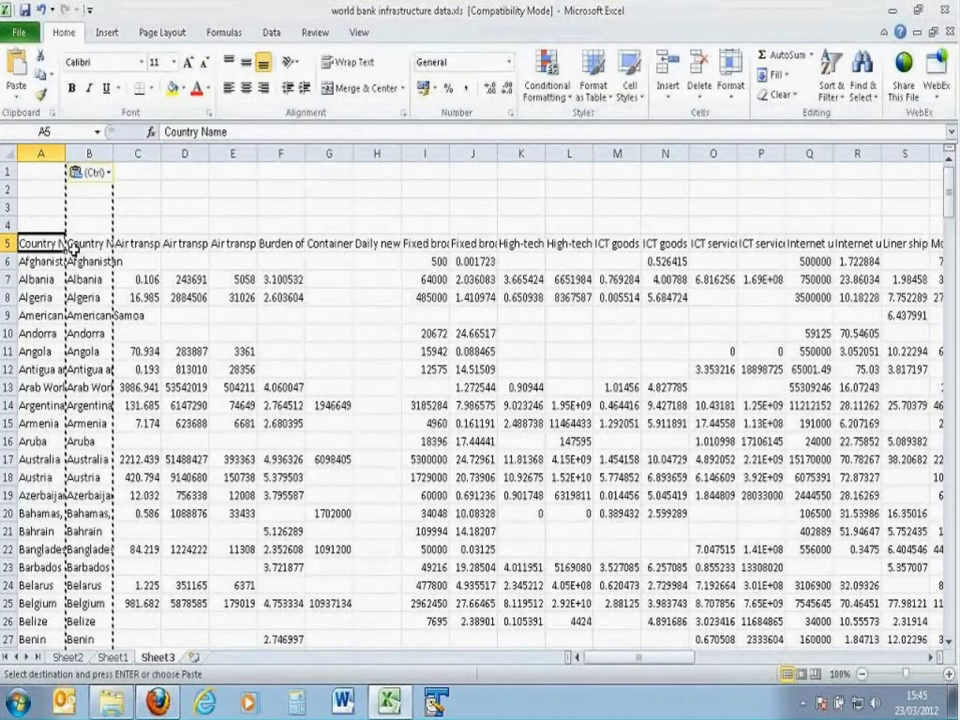
left_click(42, 152)
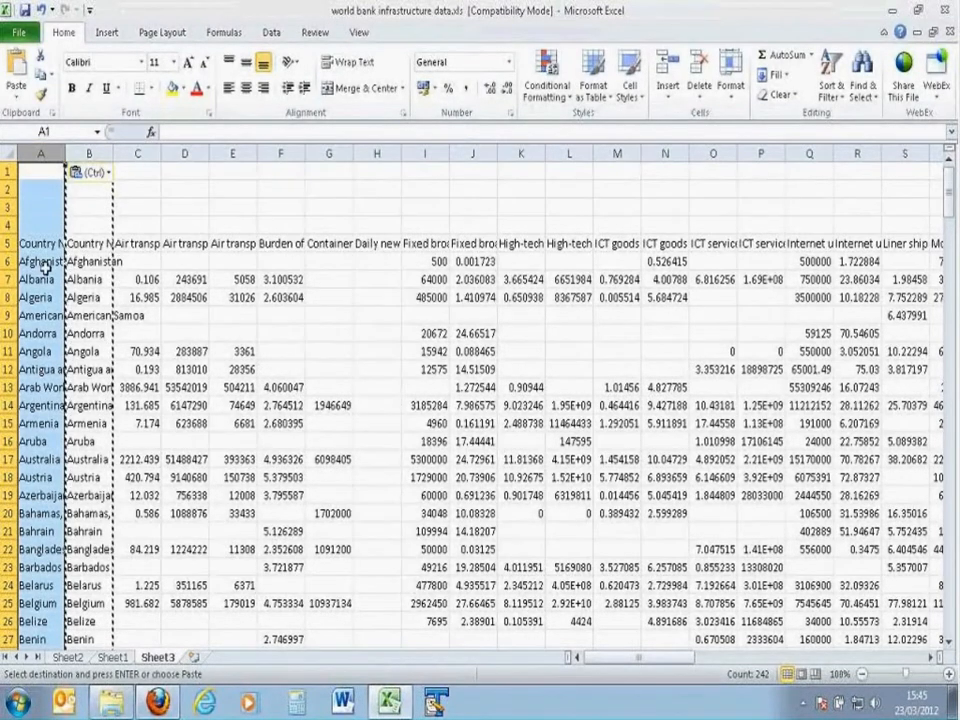
left_click(89, 153)
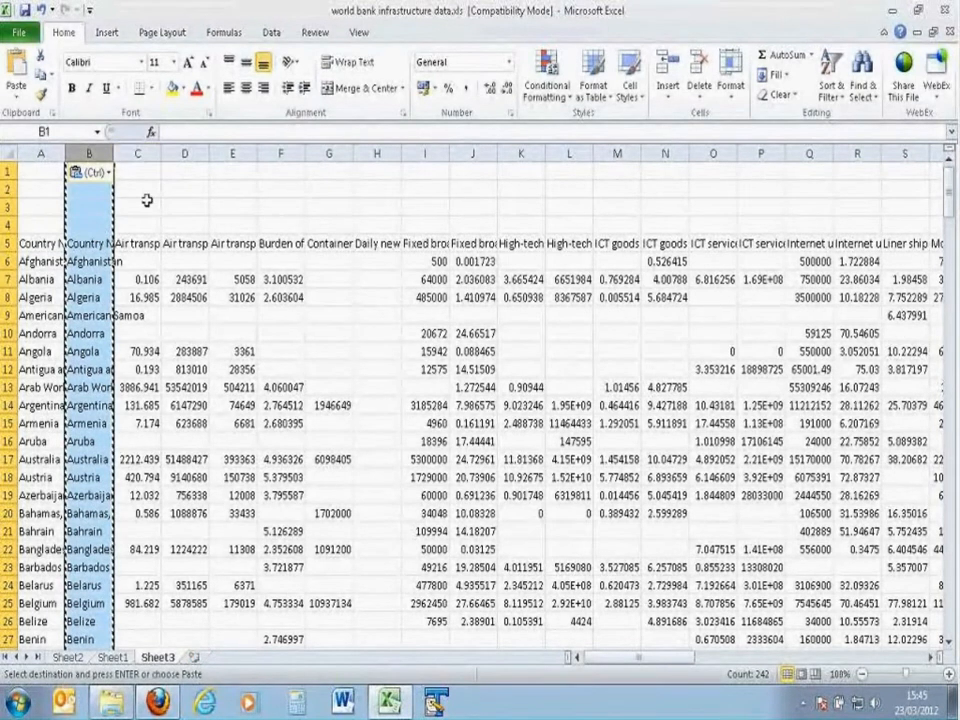
Step: Copy the header row 5 with the indicator names into row 2
left_click(8, 242)
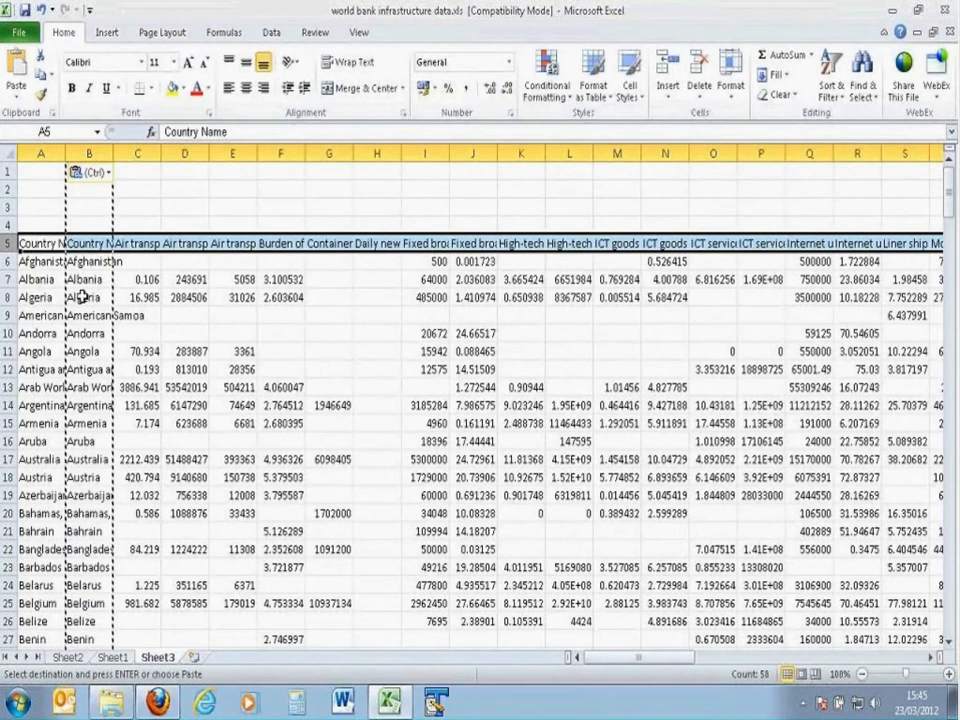
key("ctrl+c")
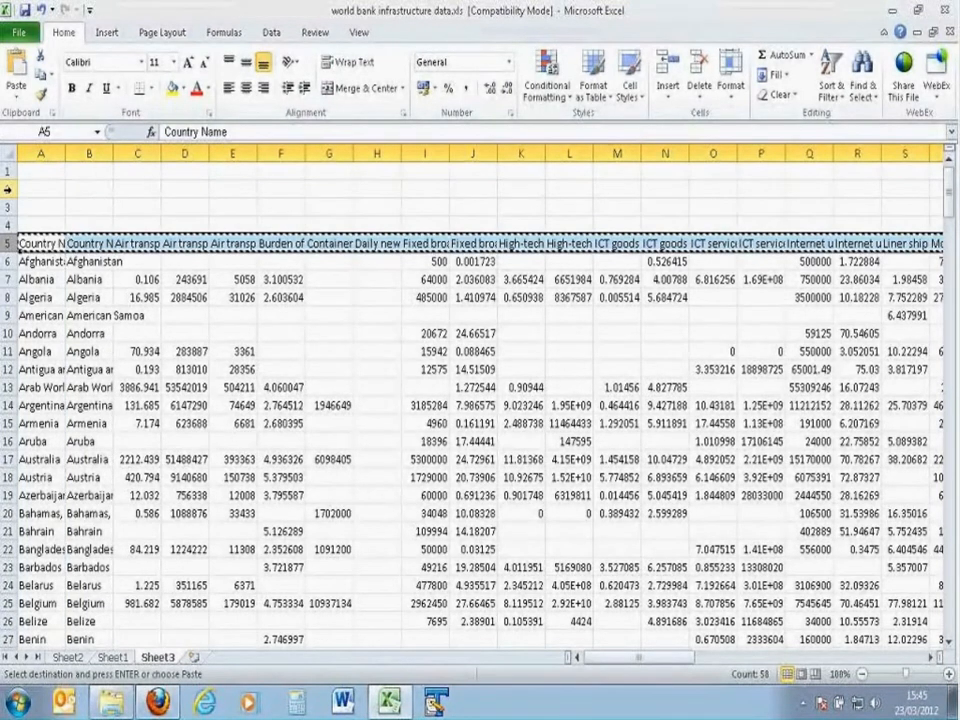
left_click(8, 189)
key("ctrl+v")
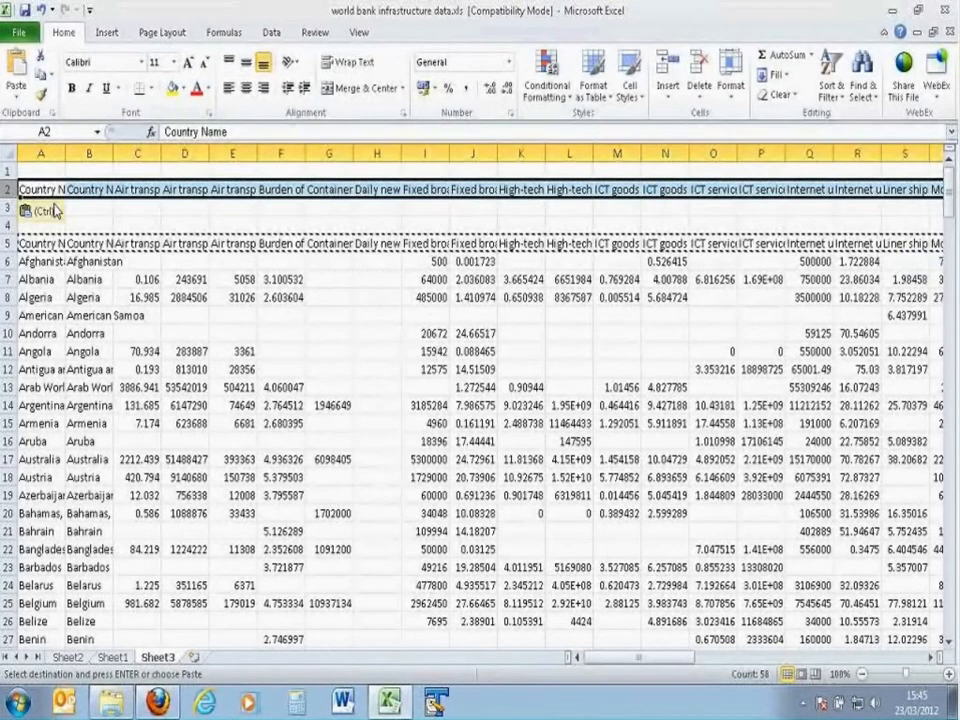
Step: Clear the contents of A2:B5 and of the original header row 5
left_click_drag(30, 189, 76, 230)
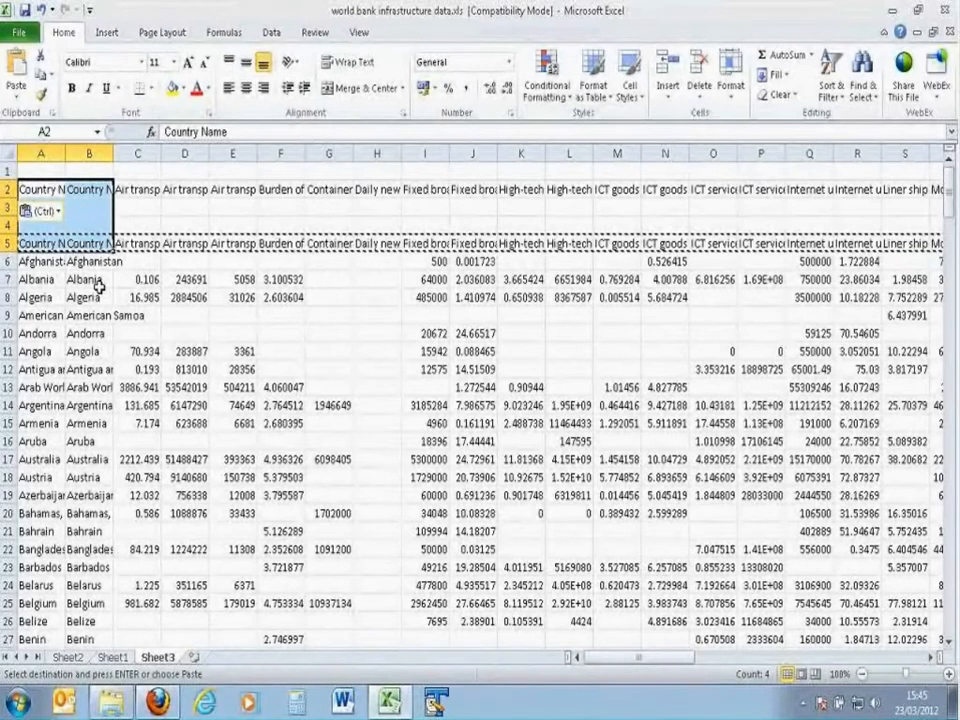
key("Delete")
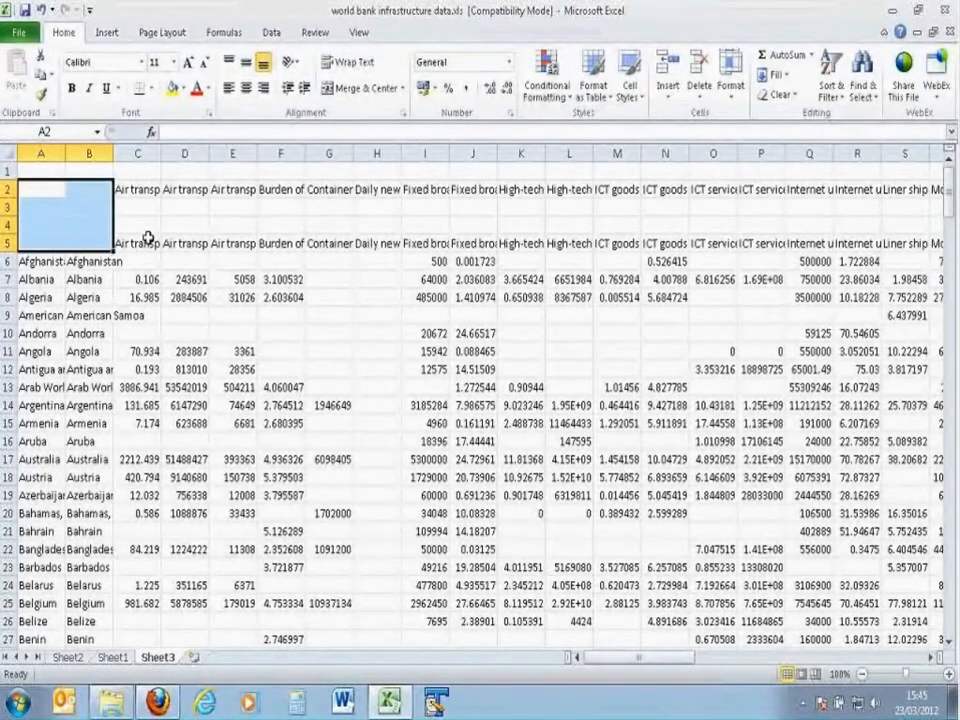
left_click(7, 243)
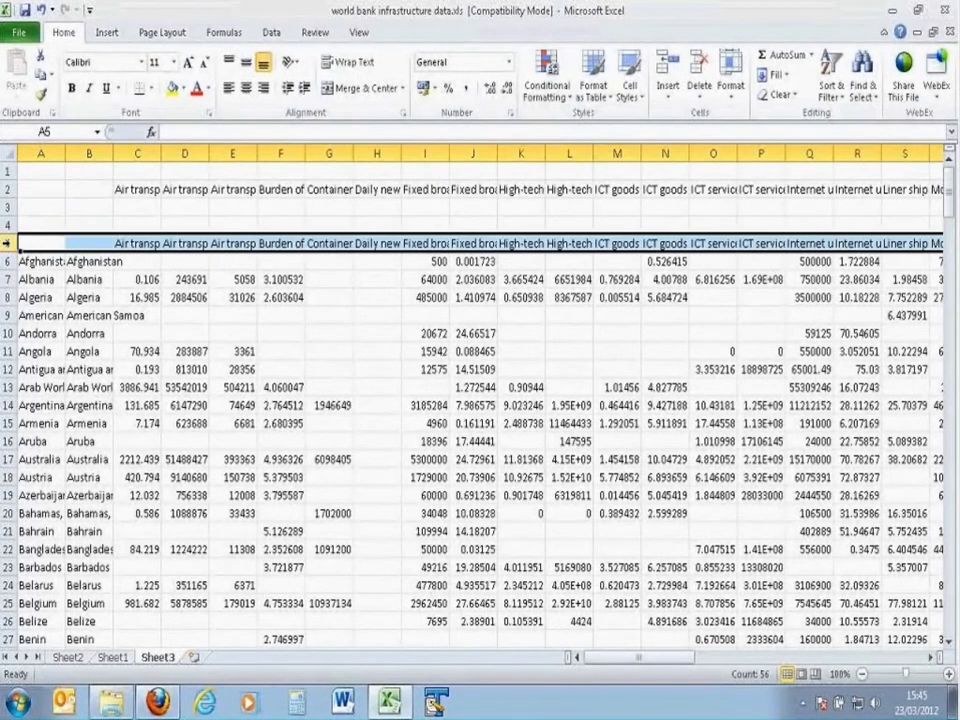
key("Delete")
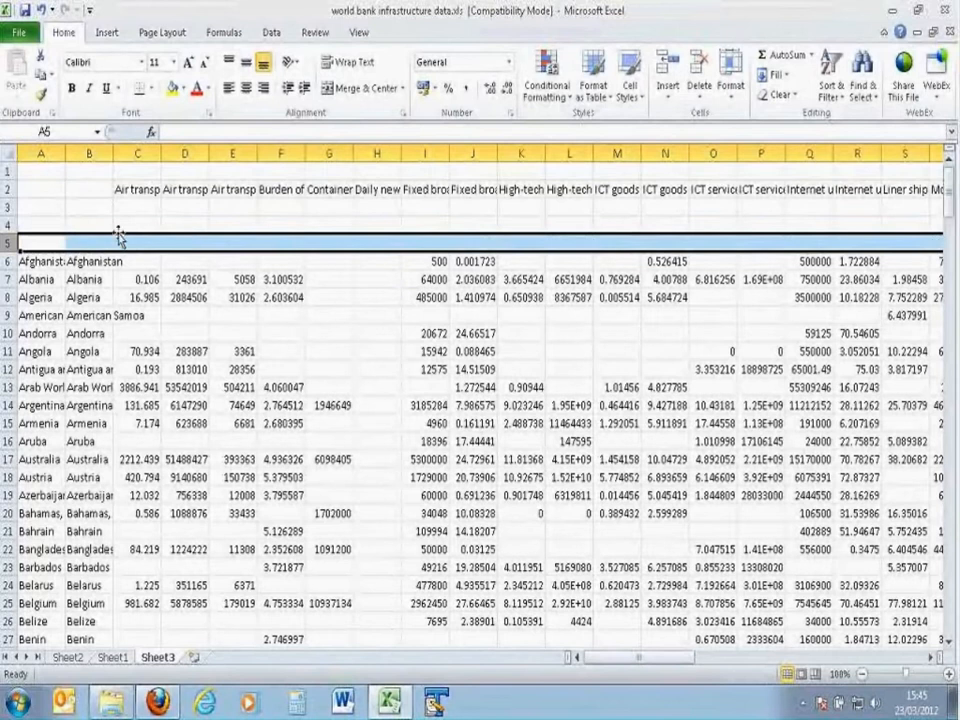
Step: Delete the Grand Total column BF at the end of the pasted table
left_click(137, 172)
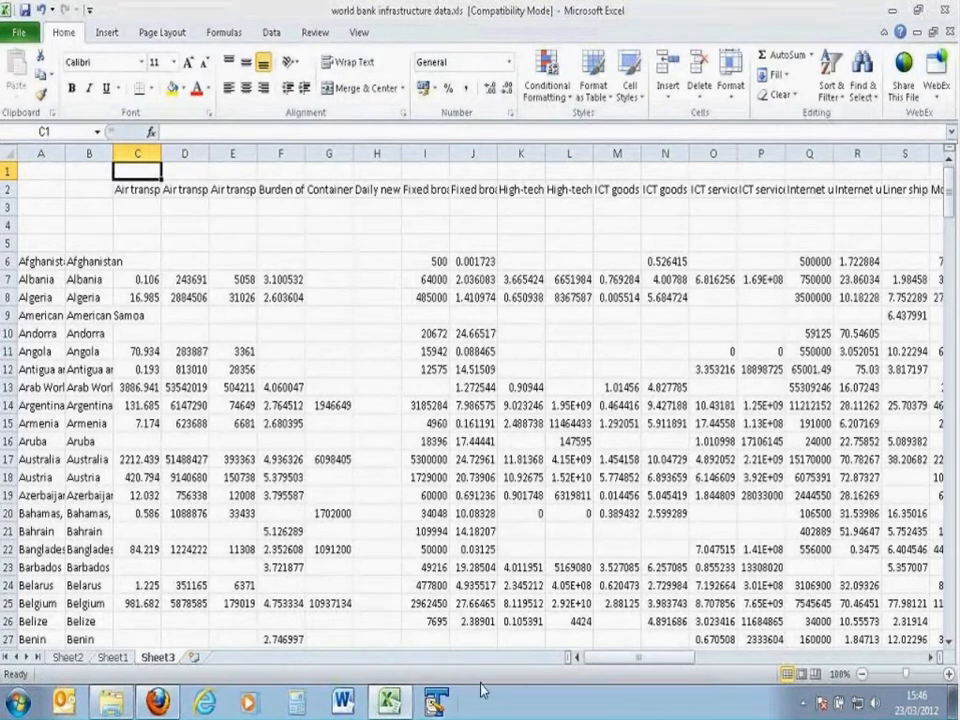
left_click_drag(624, 658, 631, 662)
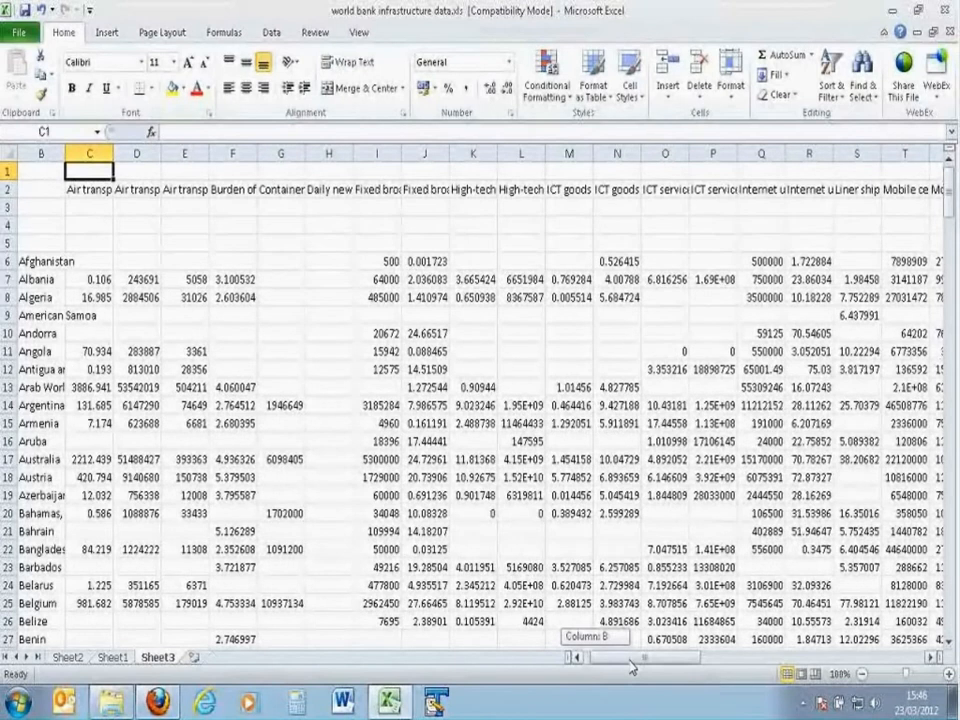
left_click_drag(631, 666, 840, 666)
left_click(857, 188)
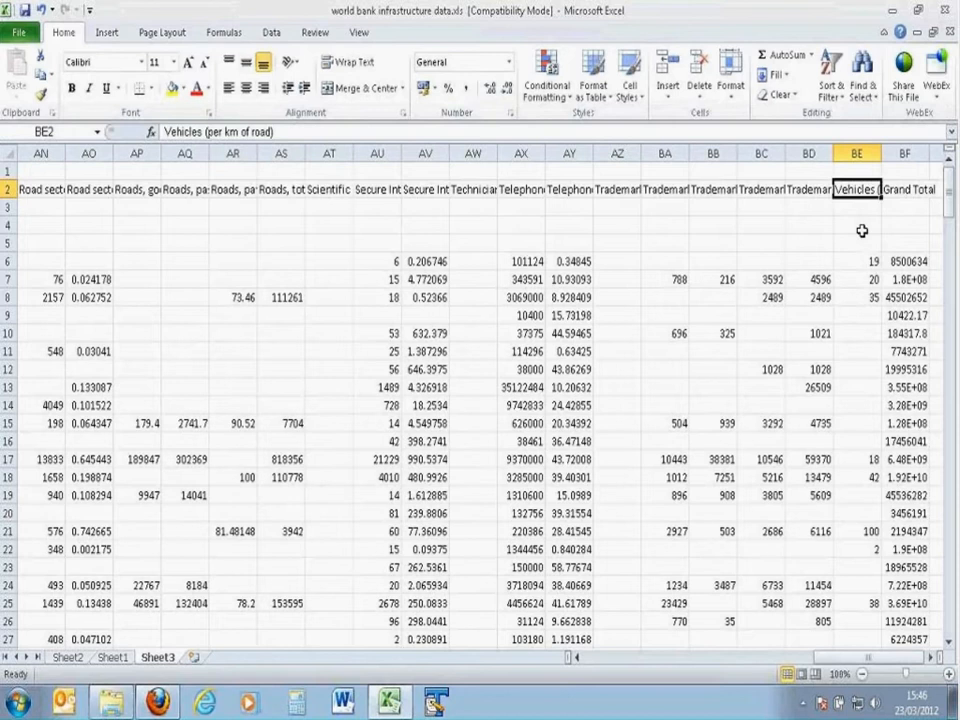
left_click(905, 153)
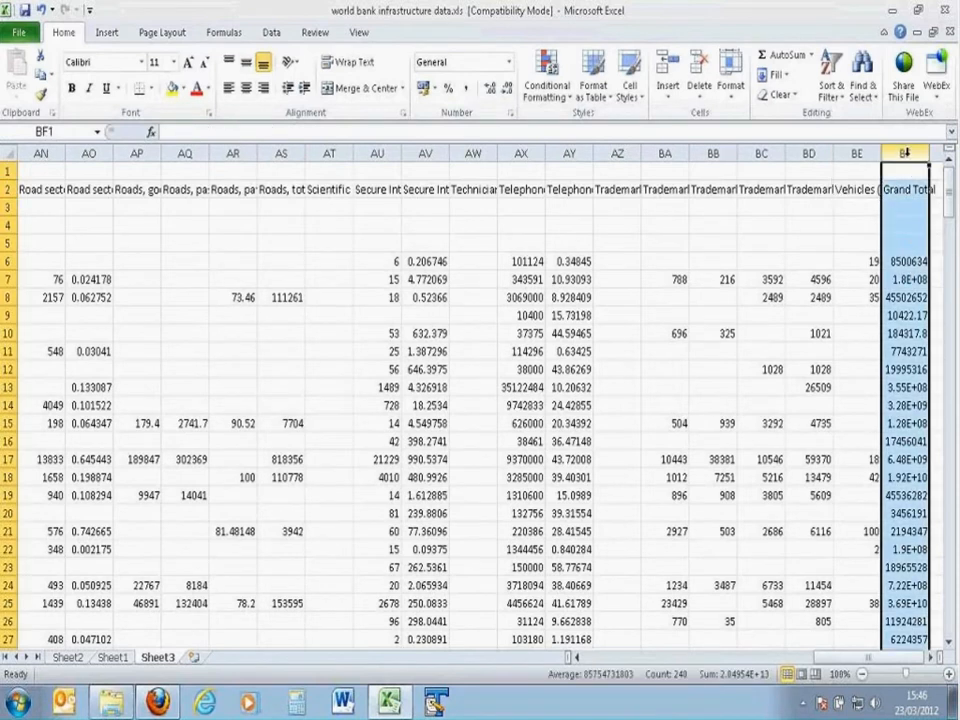
right_click(890, 153)
left_click(853, 295)
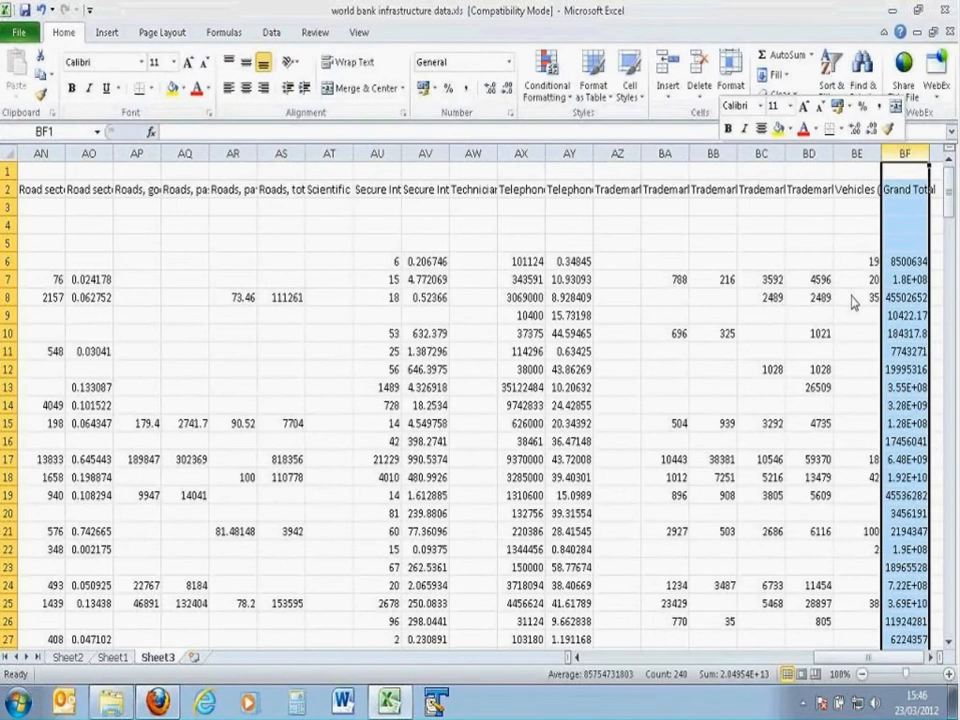
Step: Merge and centre the cells C1:BE1 above the indicator names into one title cell
left_click(857, 174)
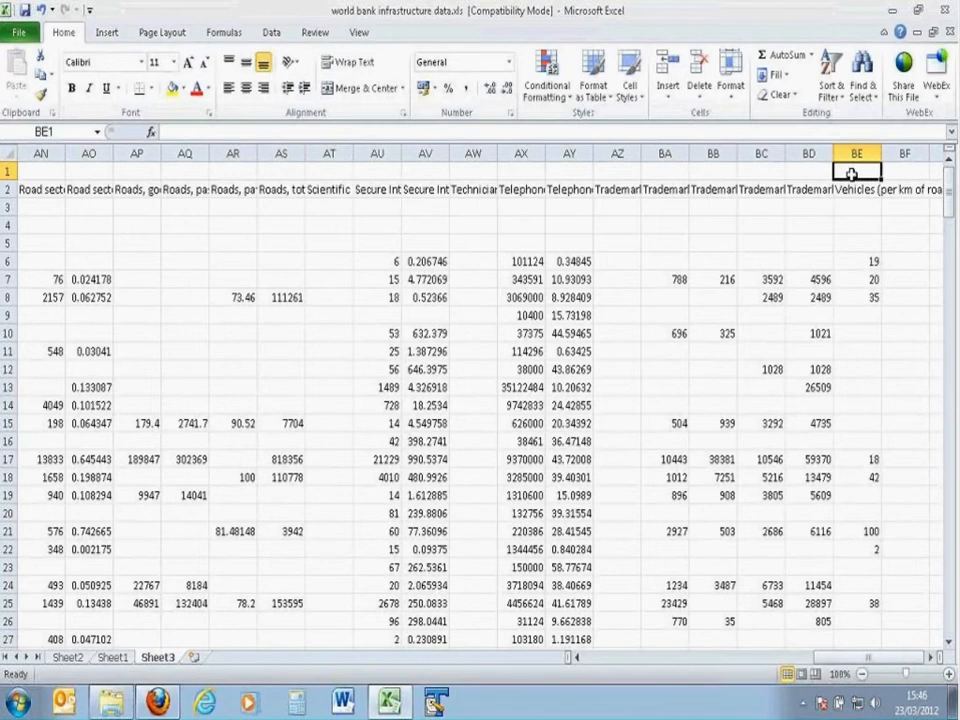
key("ctrl+shift+Left")
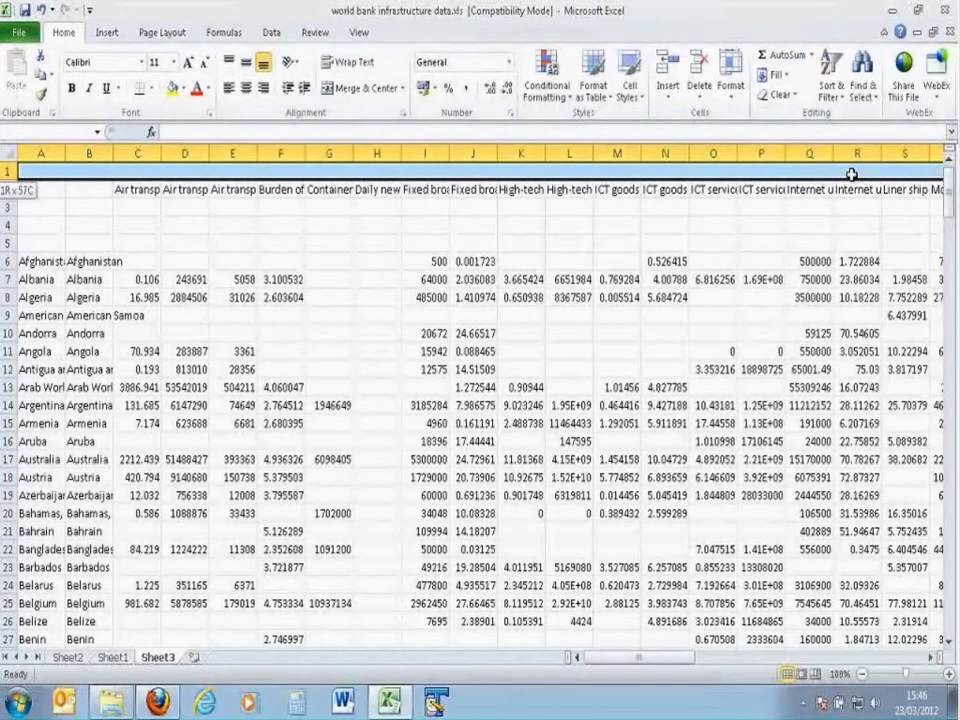
key("shift+Right")
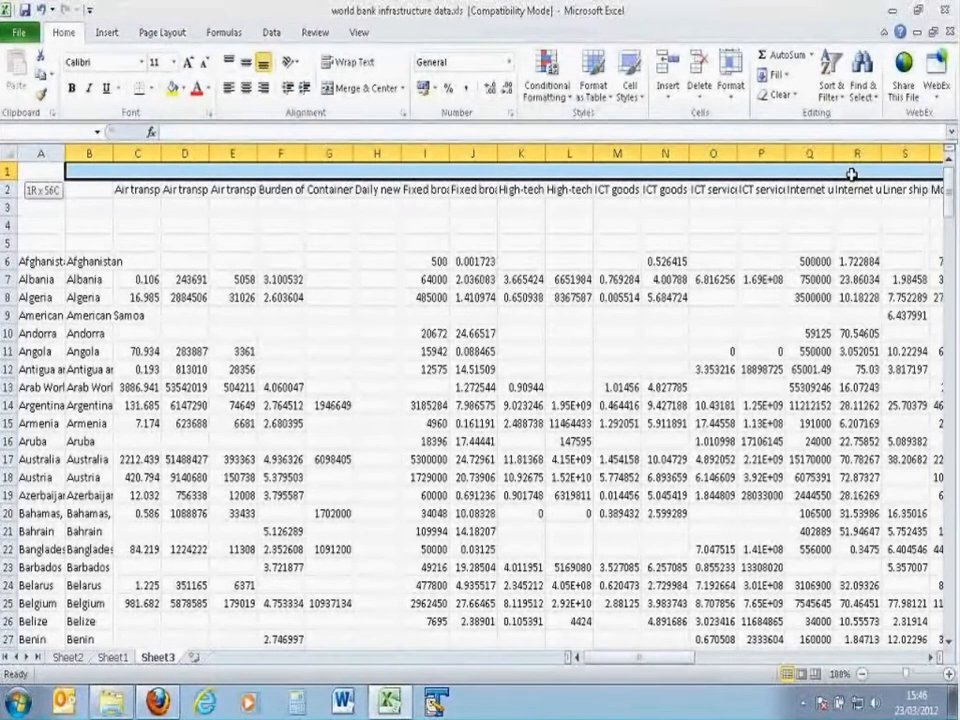
key("shift+Right")
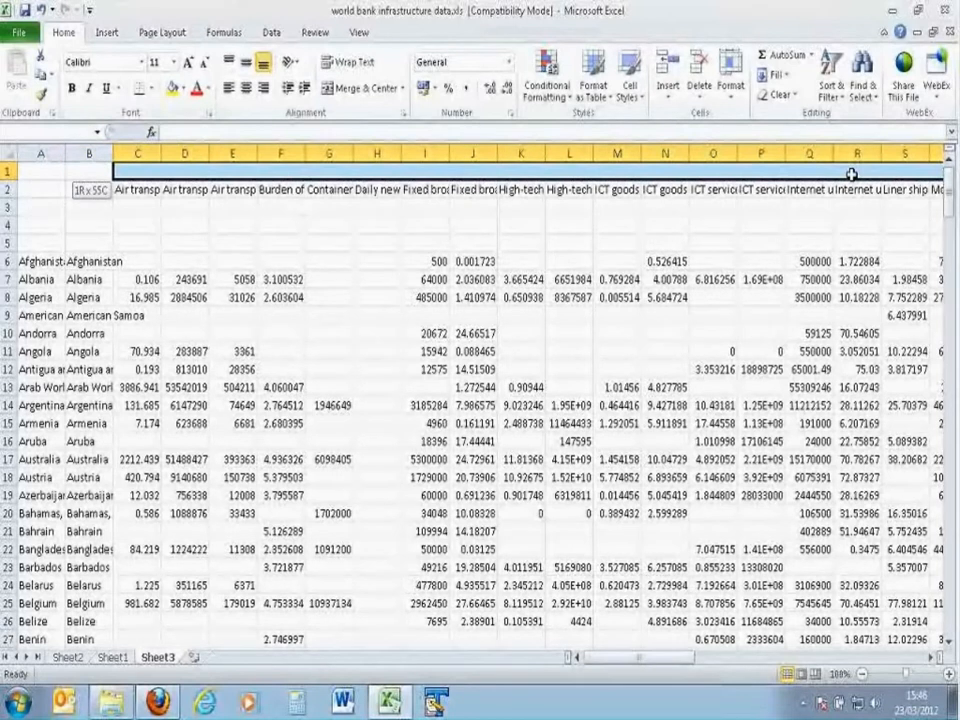
left_click_drag(851, 174, 851, 174)
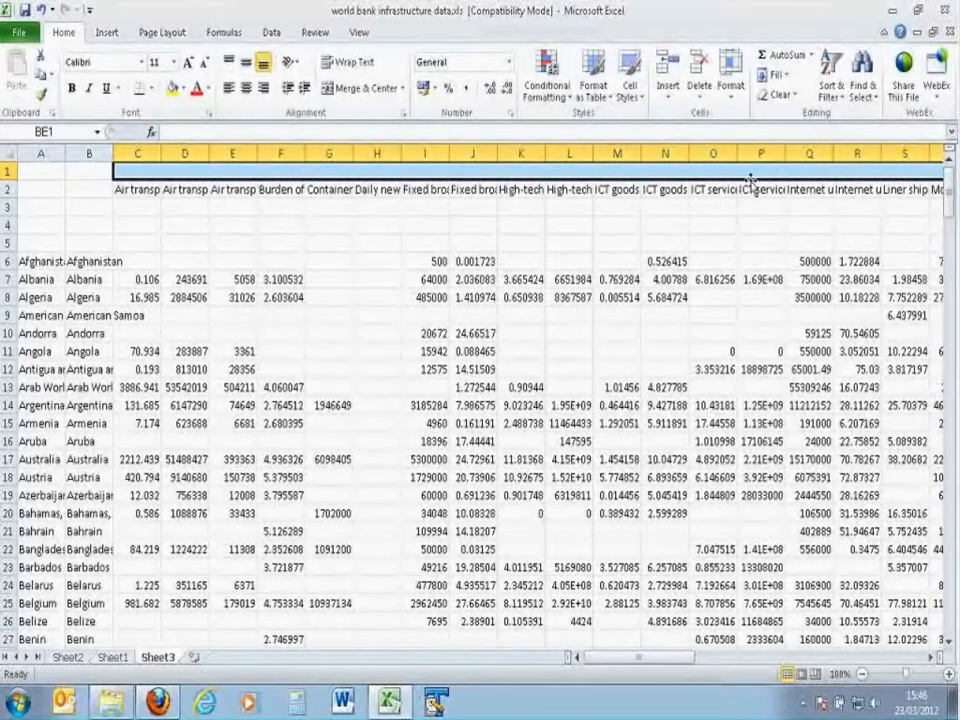
right_click(285, 170)
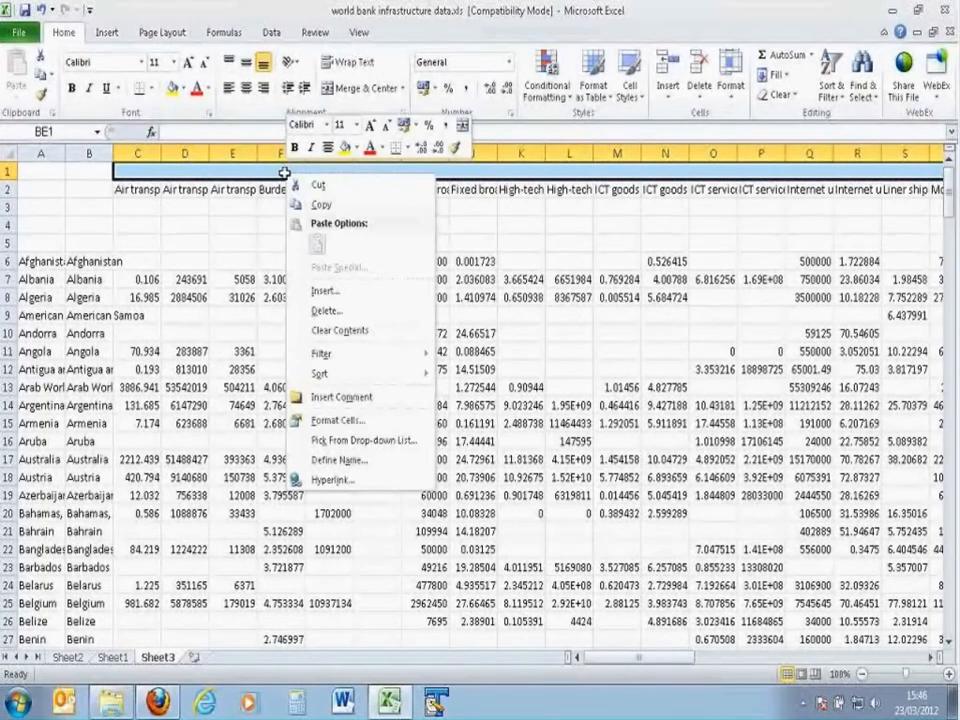
left_click(345, 421)
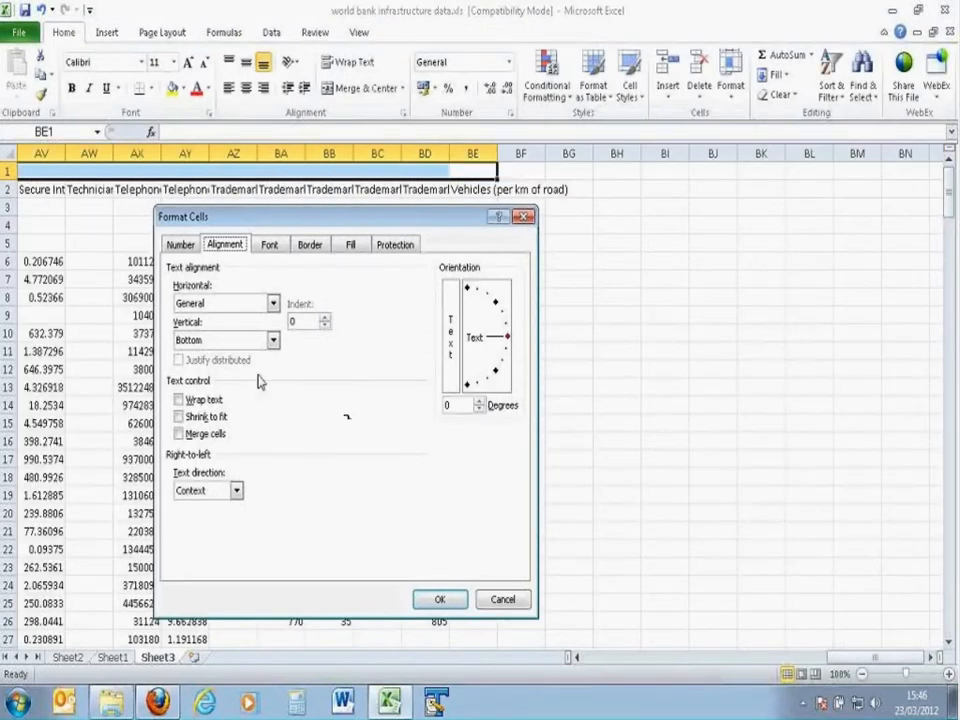
left_click(179, 434)
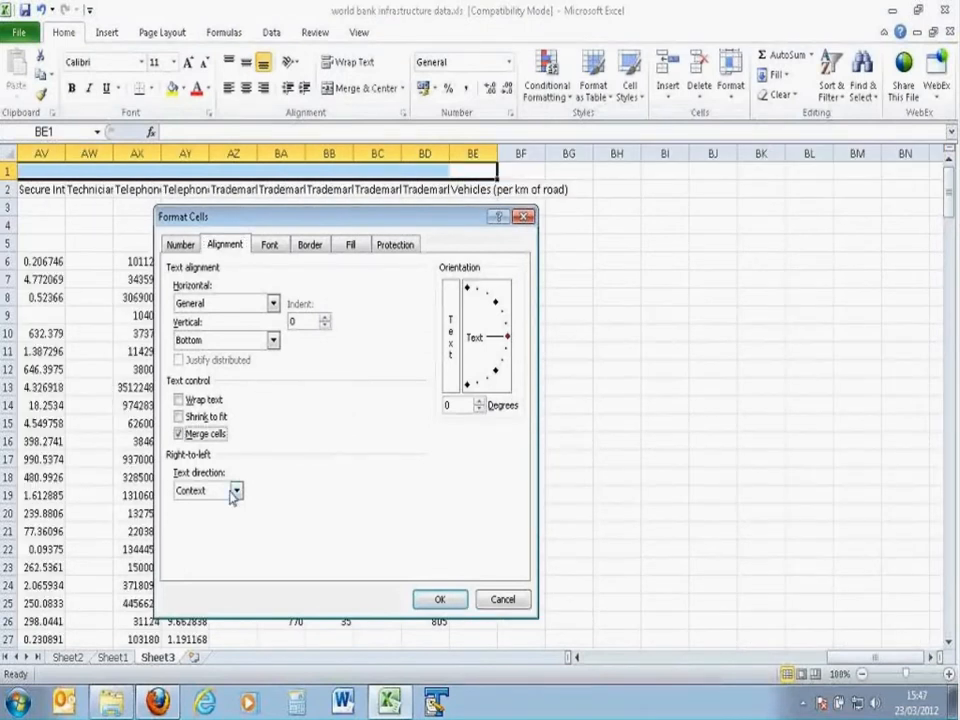
left_click(439, 600)
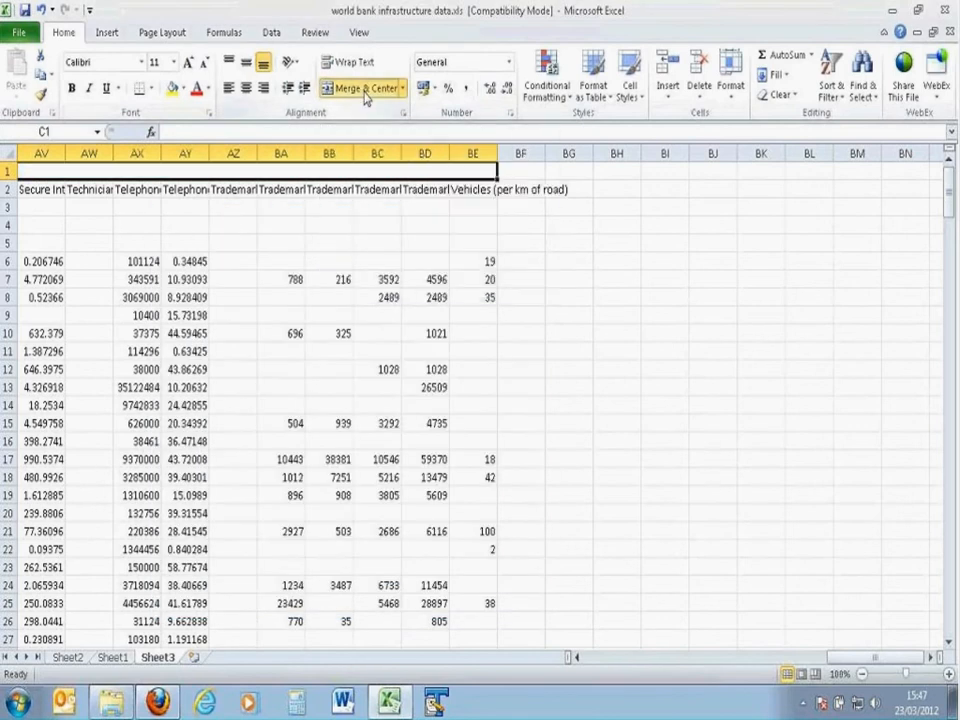
left_click(362, 95)
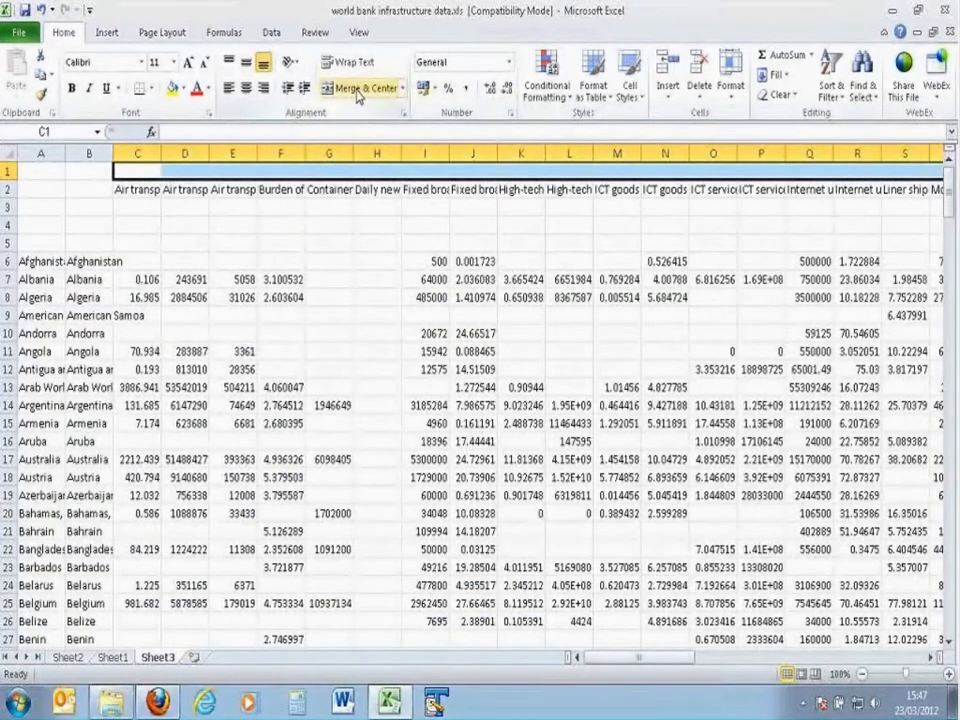
left_click(360, 96)
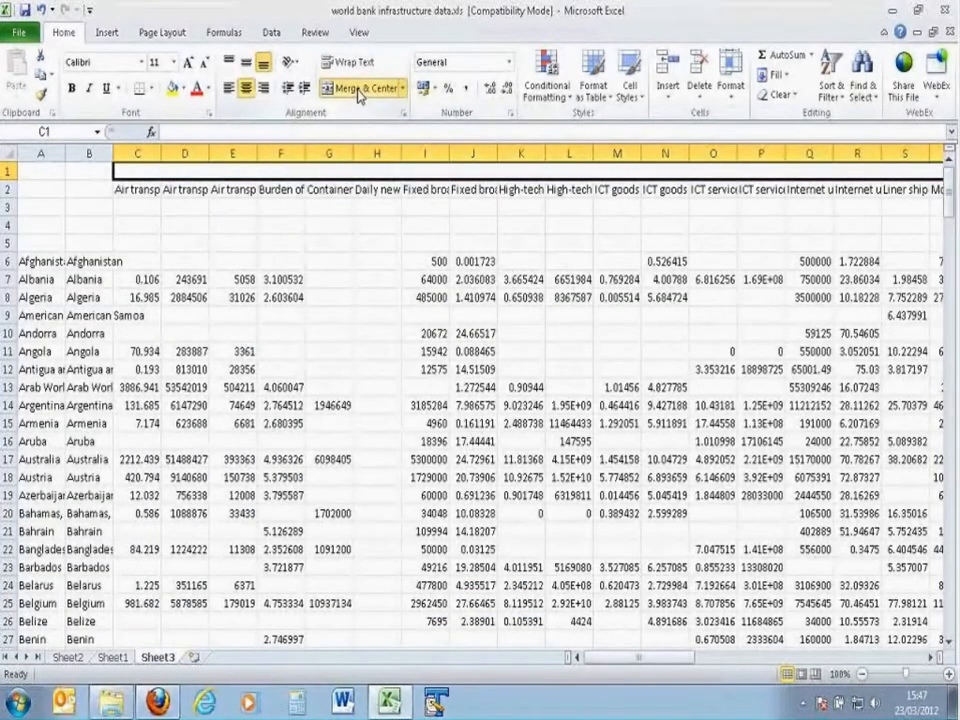
Step: Enter the title "World Bank Dataset" in the merged cell of row 1
double_click(360, 168)
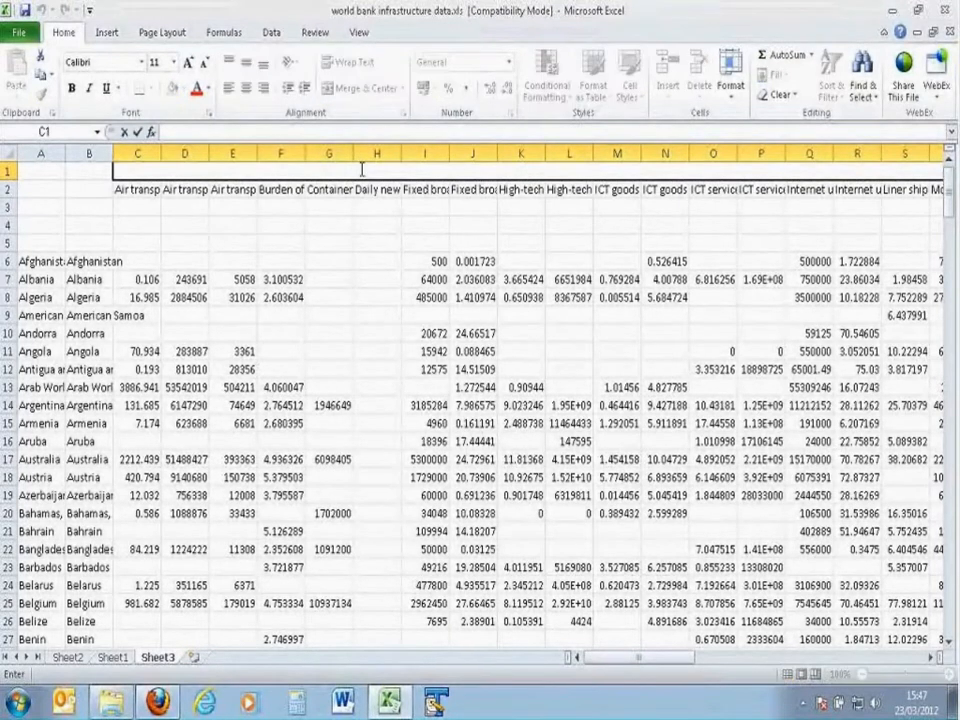
type("World Ban")
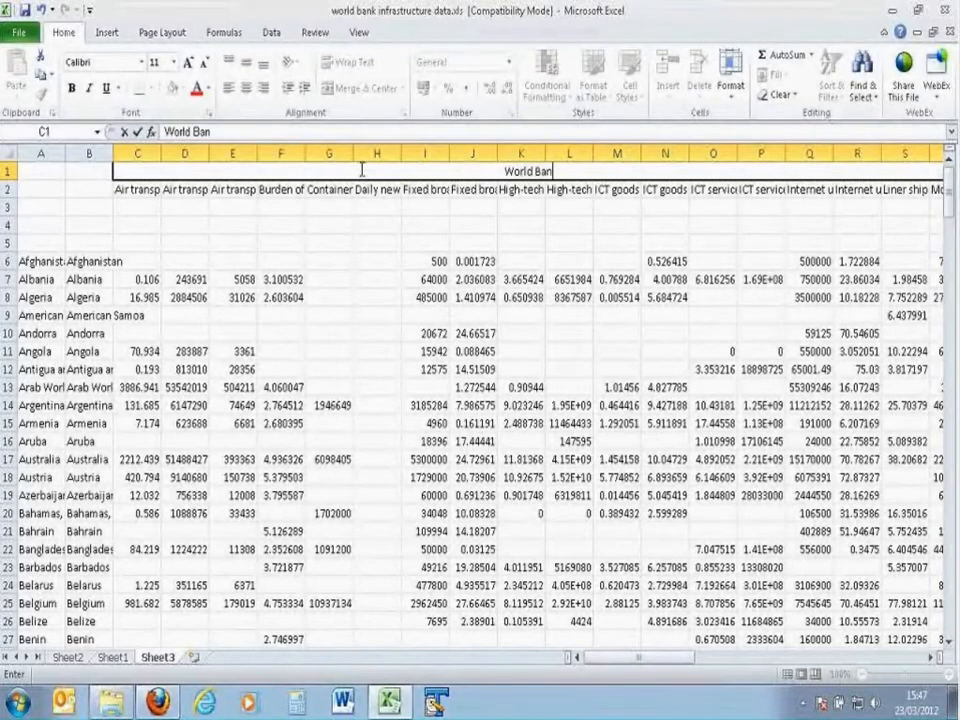
type("k Dataset")
key("Return")
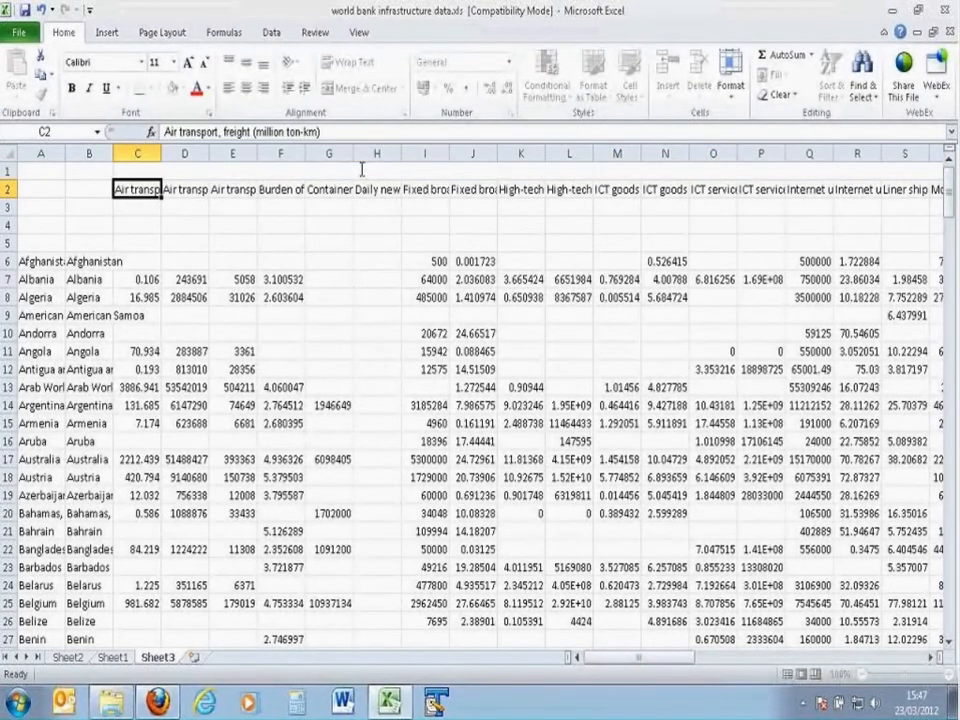
left_click(360, 169)
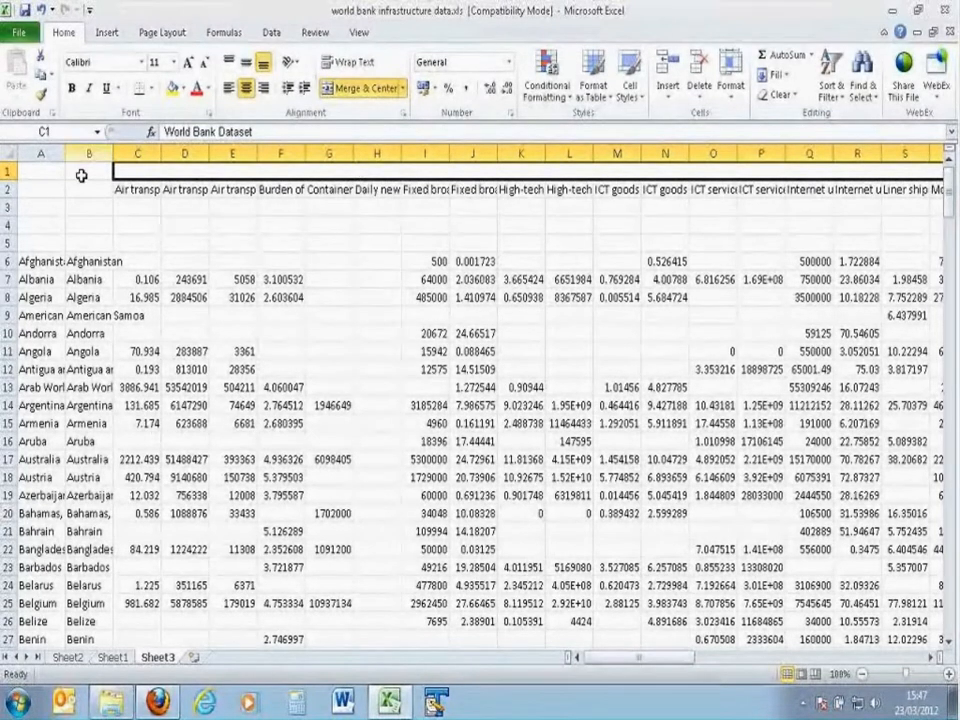
Step: Enter "numeric" as the data type in C4 under the first indicator and copy that cell
left_click(8, 188)
left_click(122, 187)
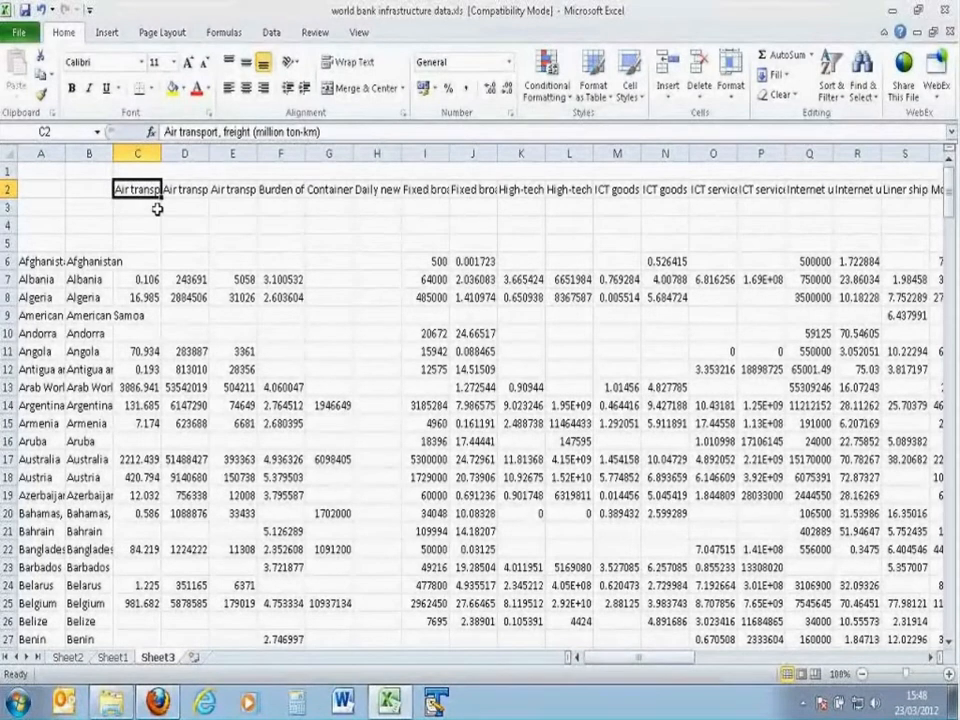
left_click(135, 209)
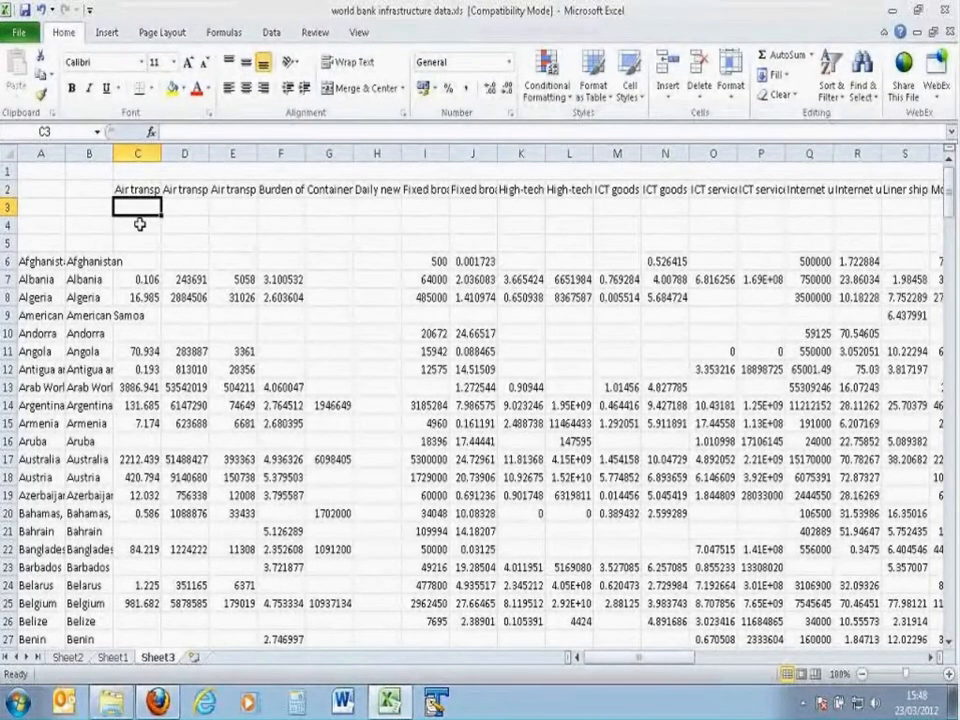
left_click(140, 224)
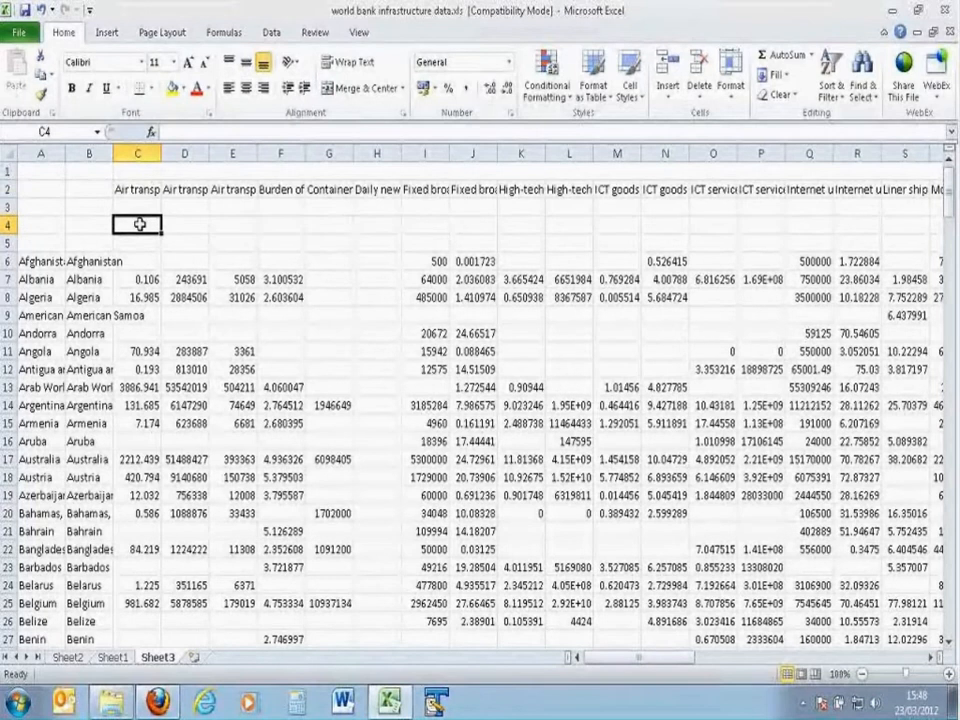
type("numeric")
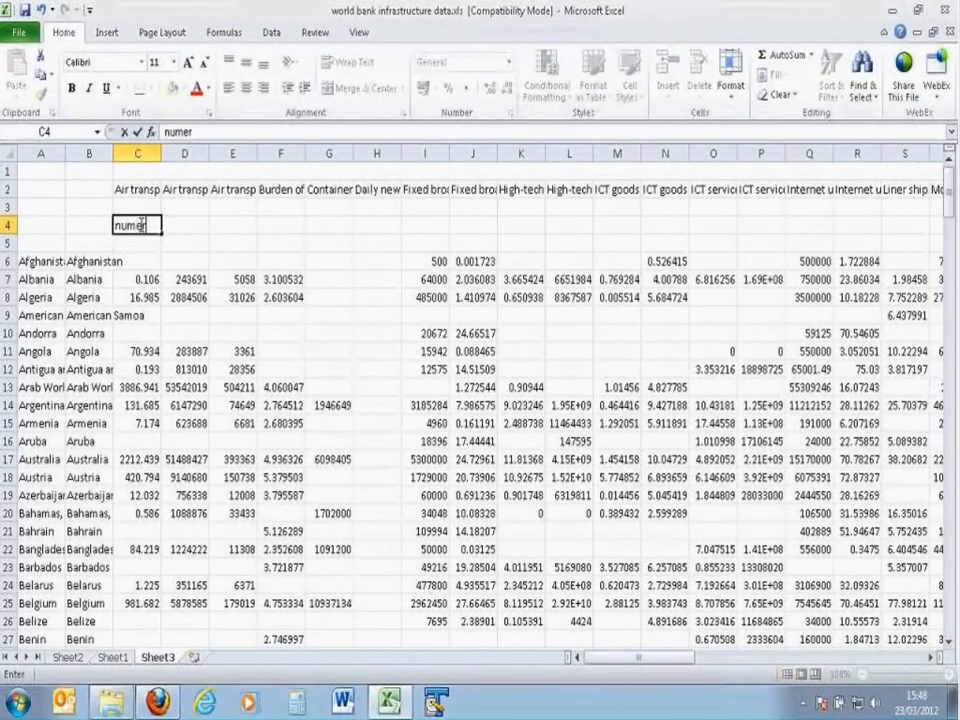
key("Return")
left_click(140, 224)
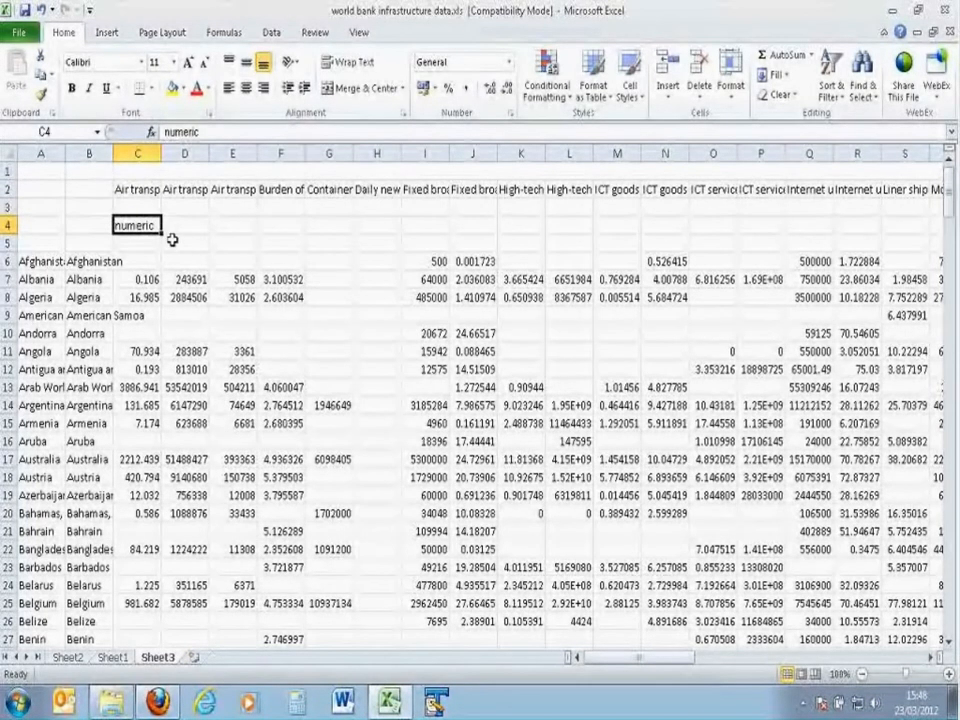
key("ctrl+c")
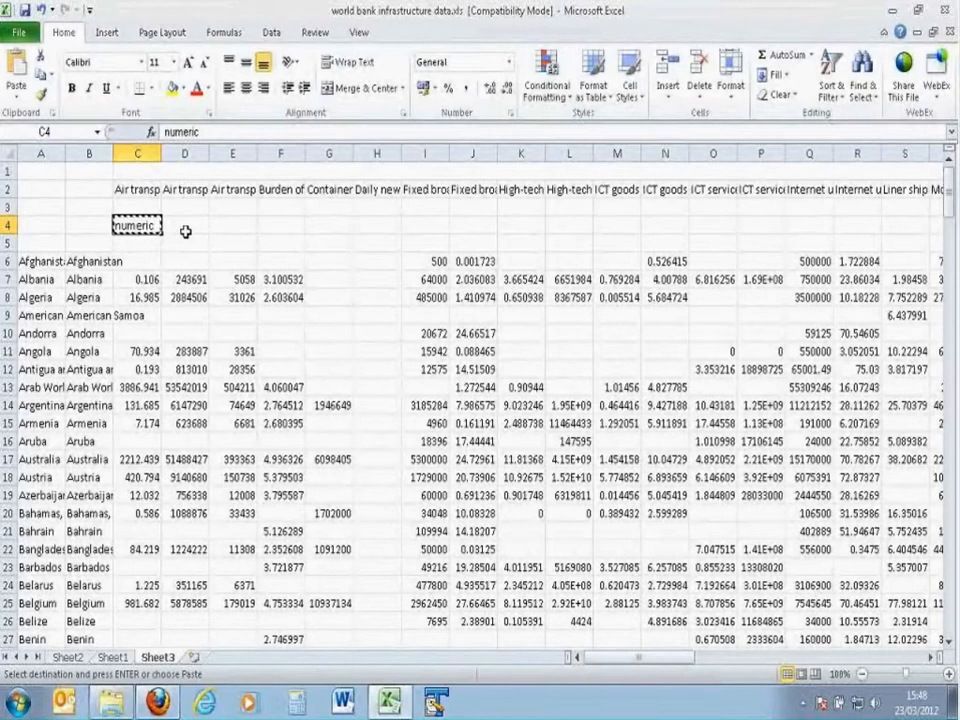
left_click(195, 230)
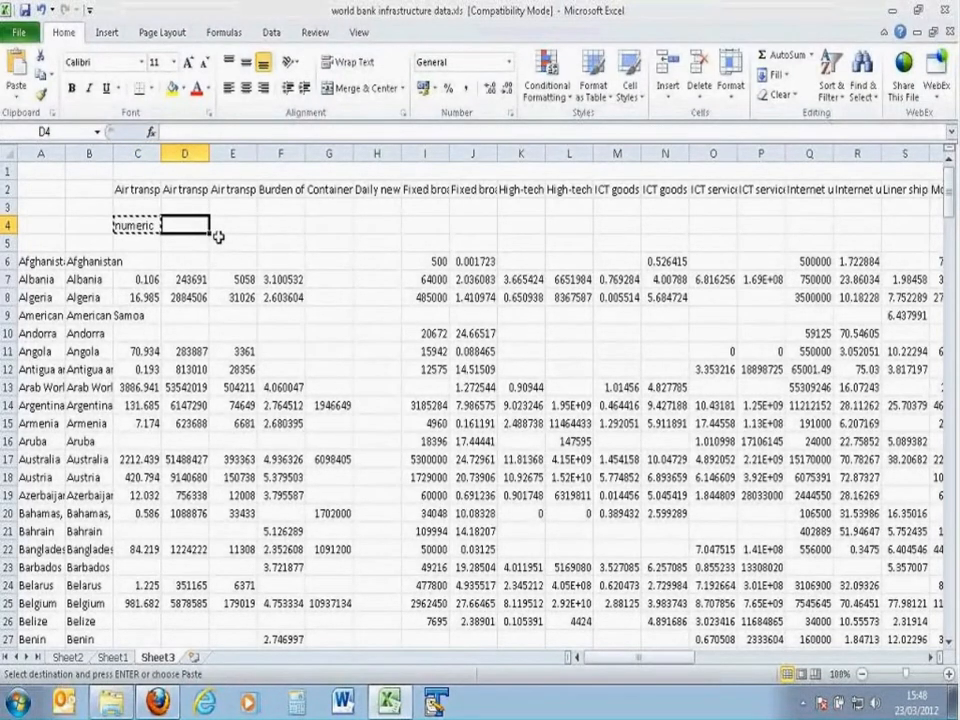
key("ctrl+shift+Right")
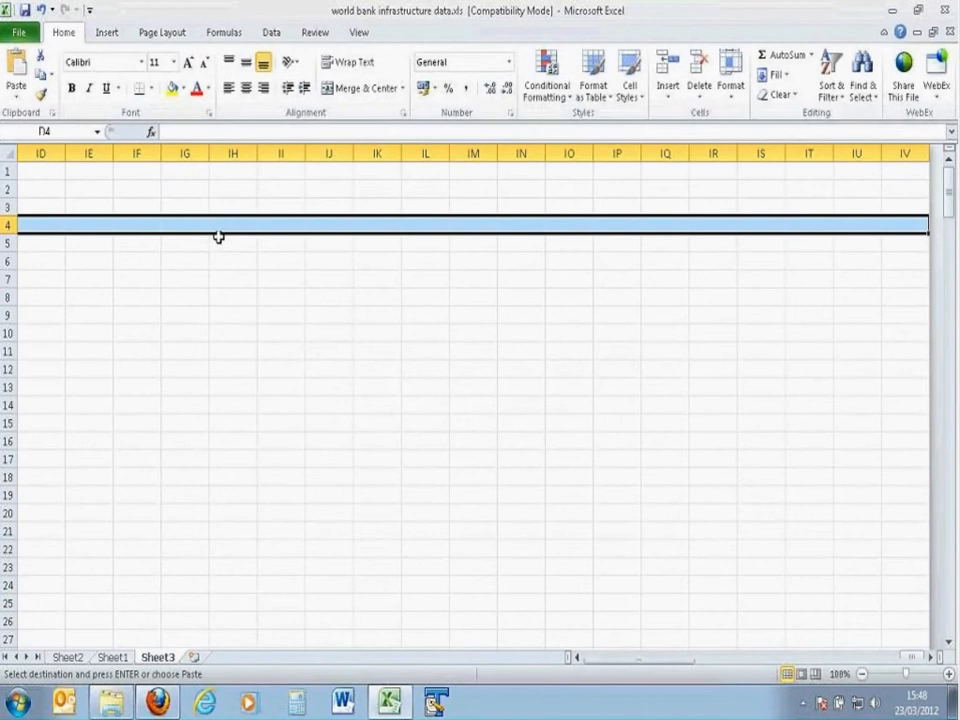
key("shift+Left")
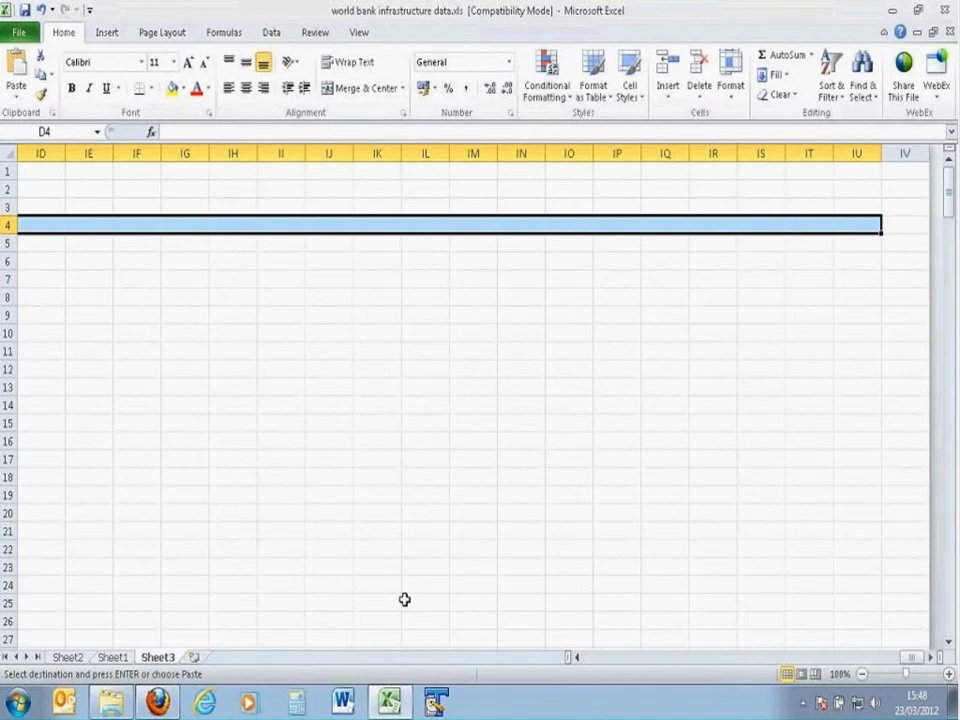
key("Home")
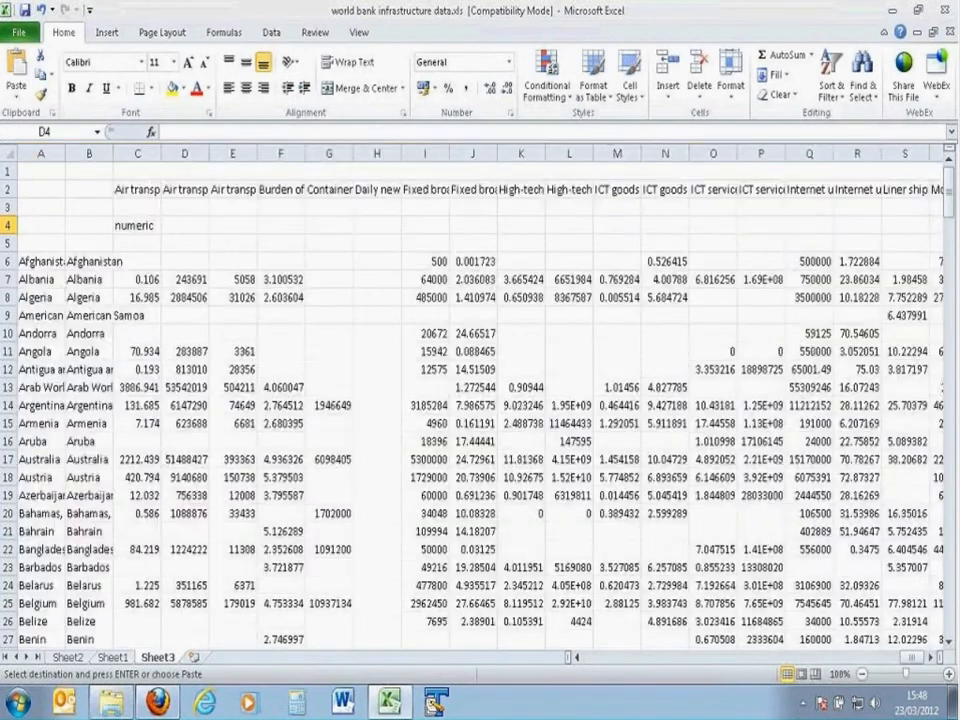
left_click(147, 224)
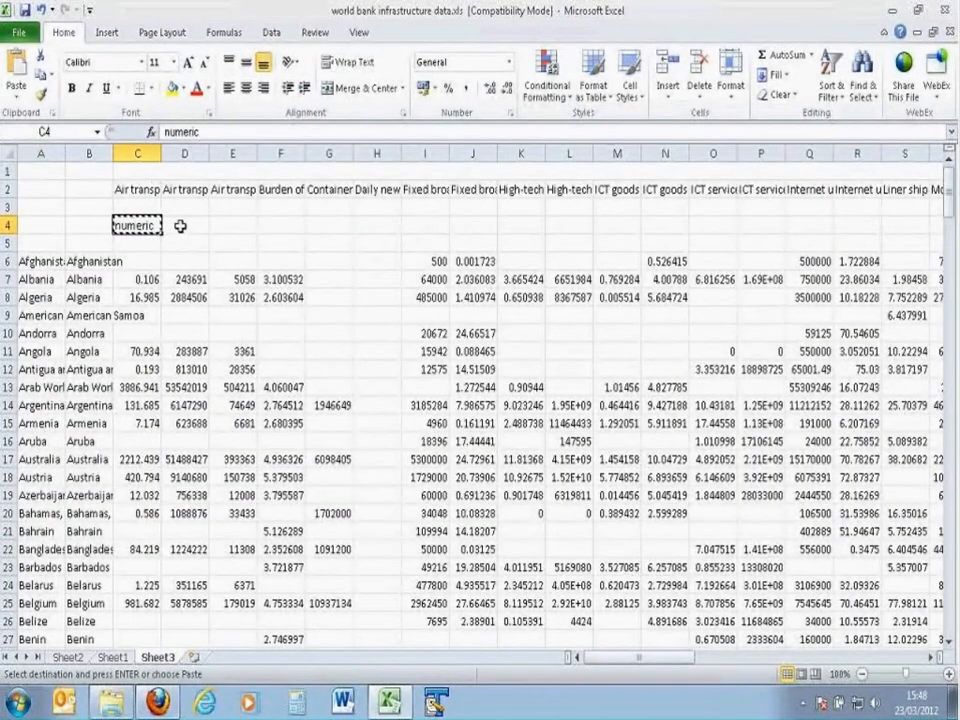
Step: Paste the copied "numeric" data type across D4:BE4 for all remaining indicators
left_click_drag(188, 224, 756, 242)
key("ctrl+v")
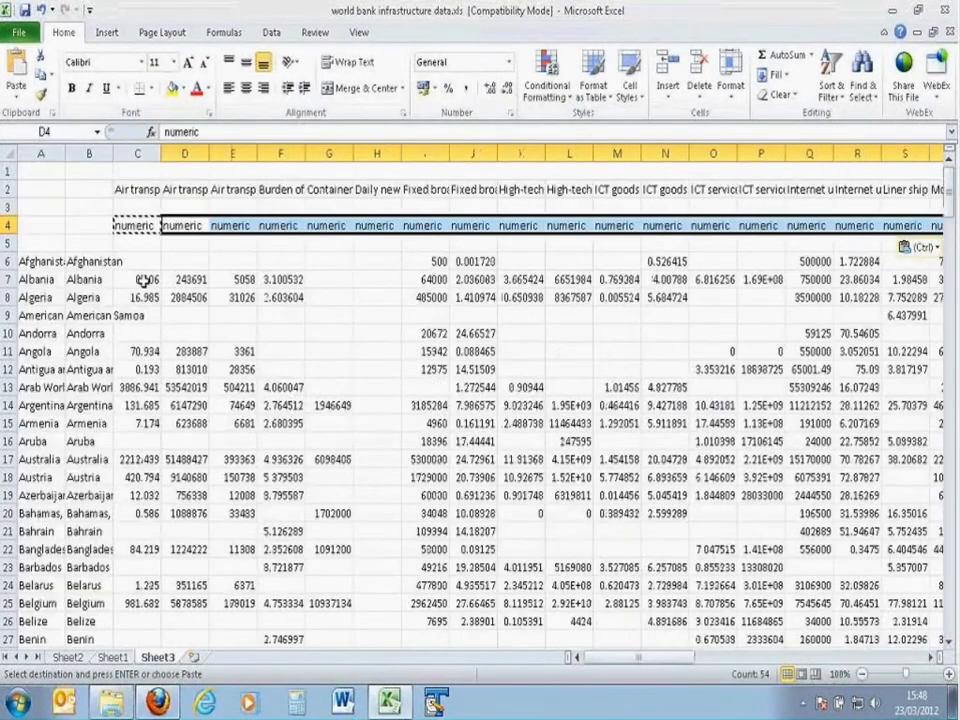
Step: Enter the time reference "2008-01-01|Year" in C5 below the first indicator's data type
left_click(145, 243)
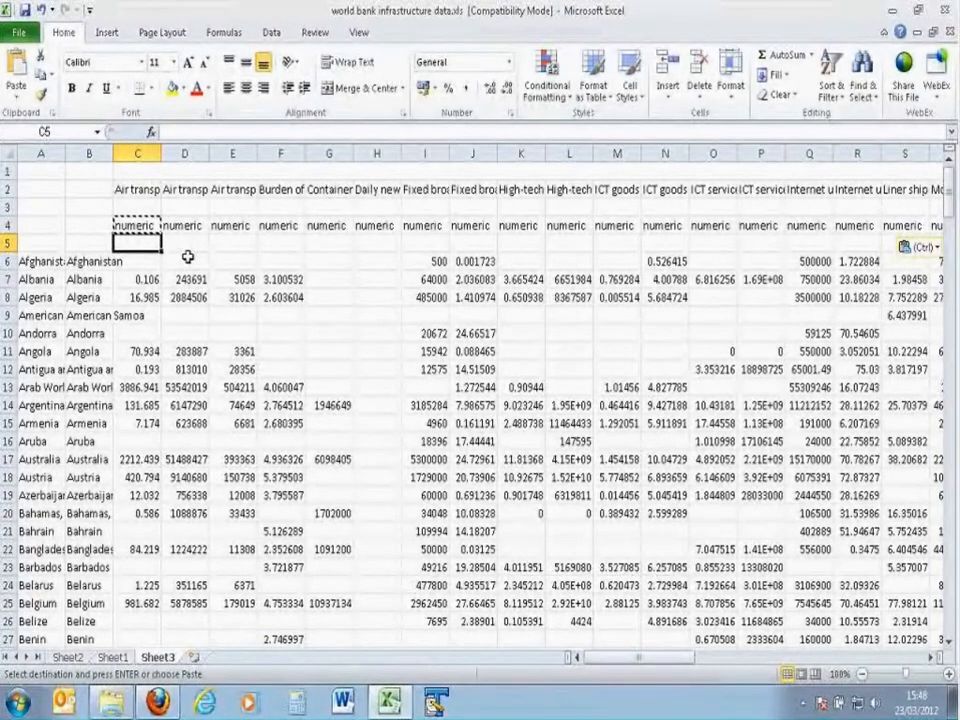
type("200")
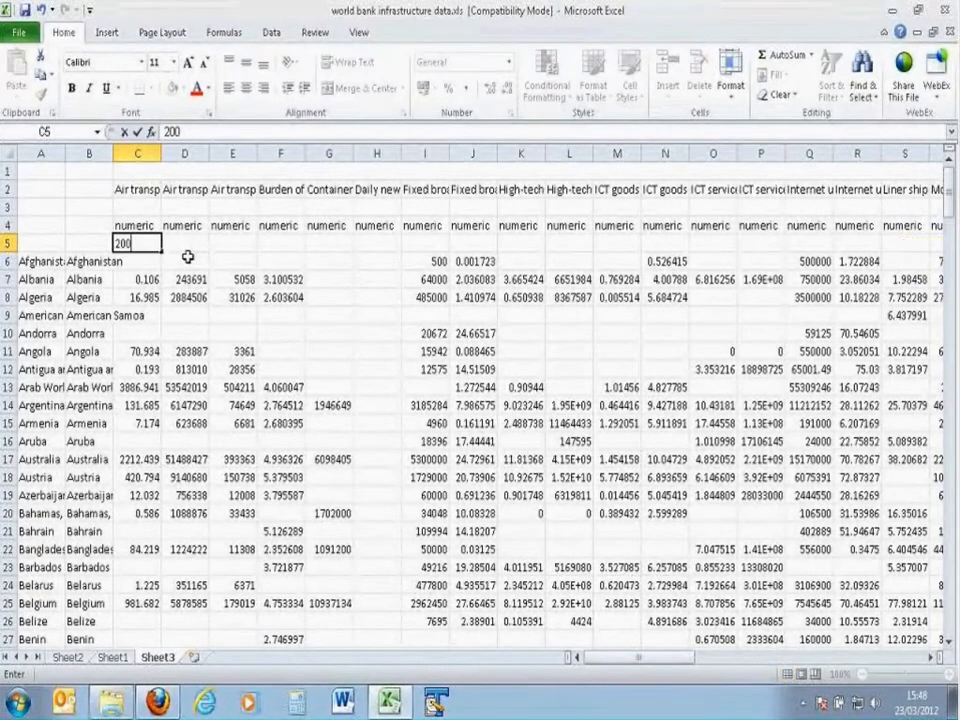
type("8-01-0")
type("11")
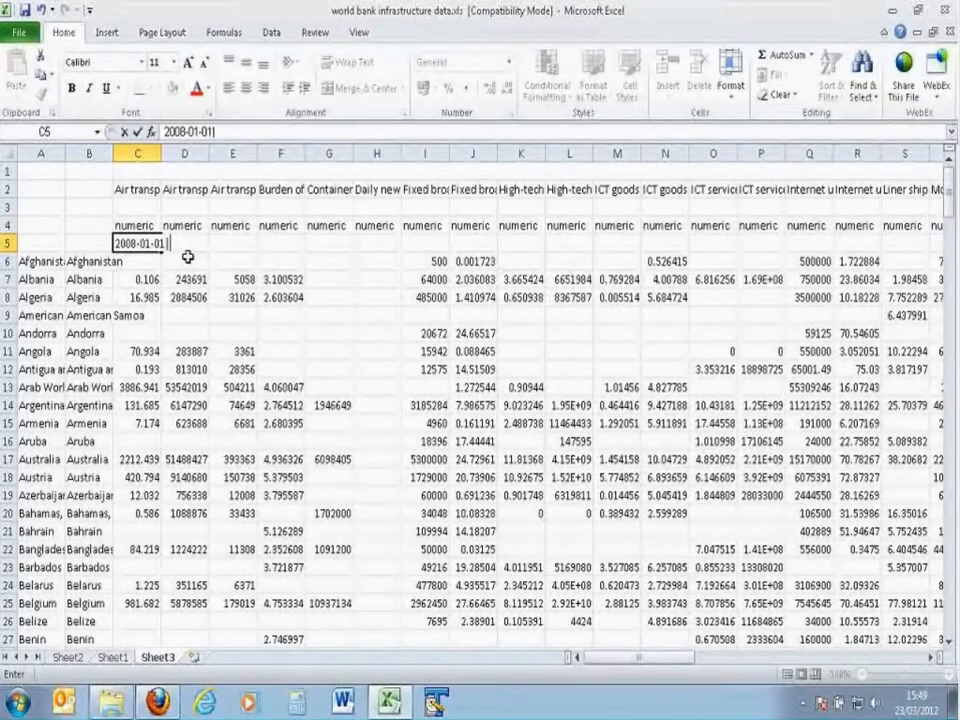
type("Year")
key("Return")
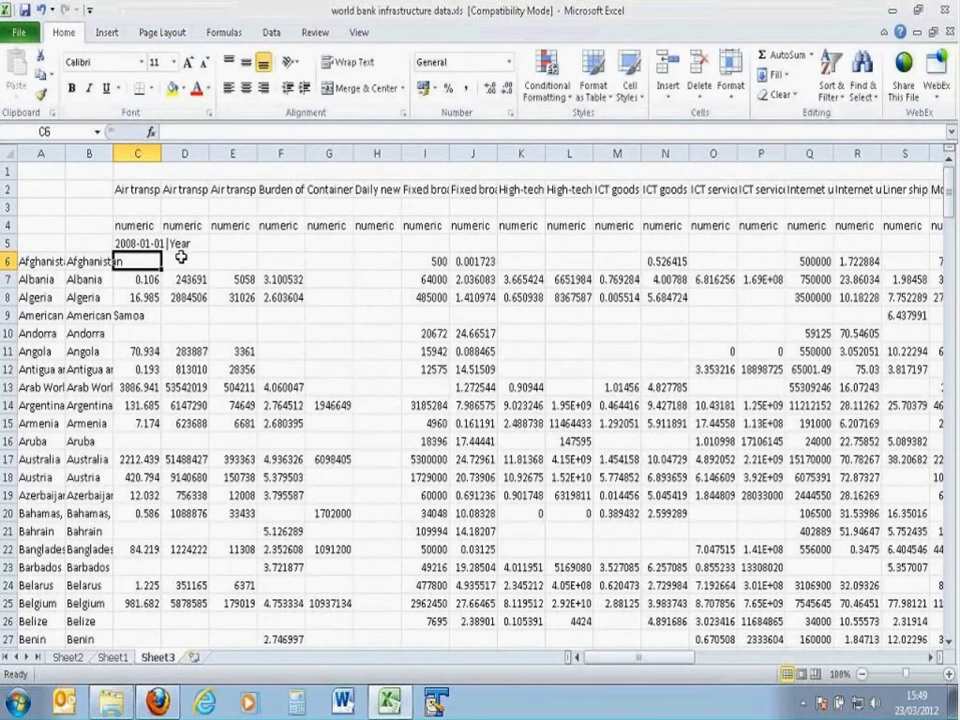
Step: Copy the time reference in C5 across D5:BE5 for all remaining indicators
key("Up")
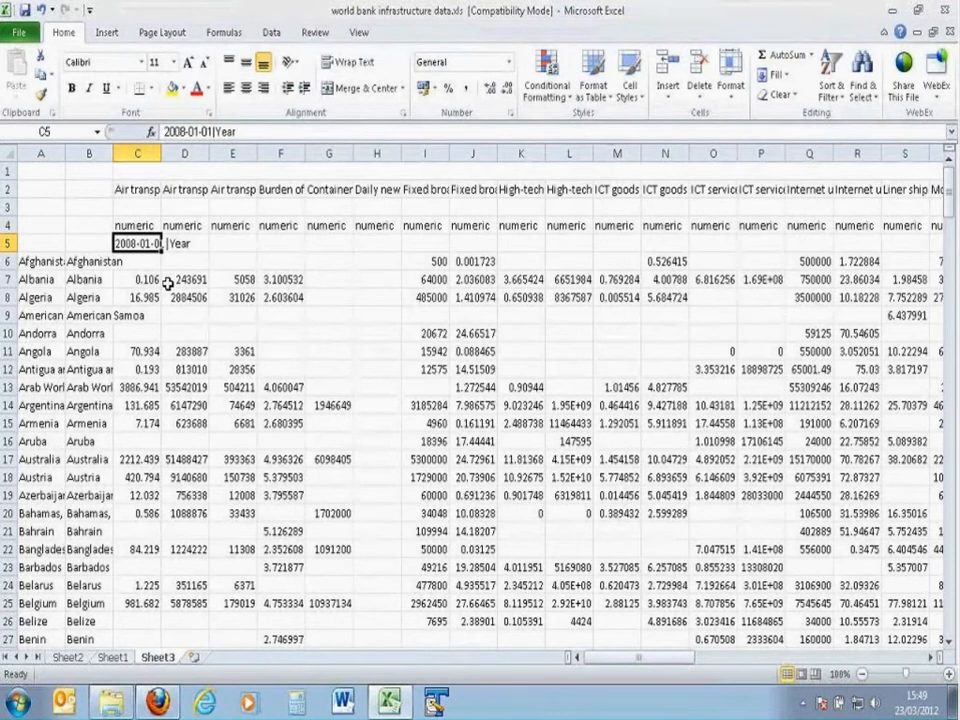
key("ctrl+c")
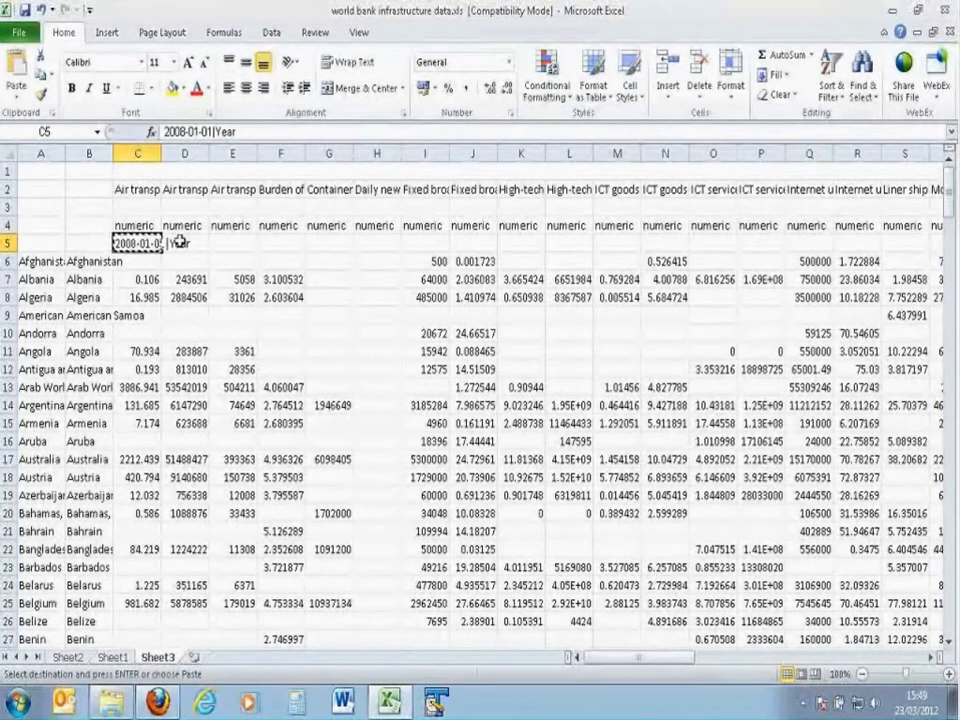
left_click_drag(185, 243, 872, 279)
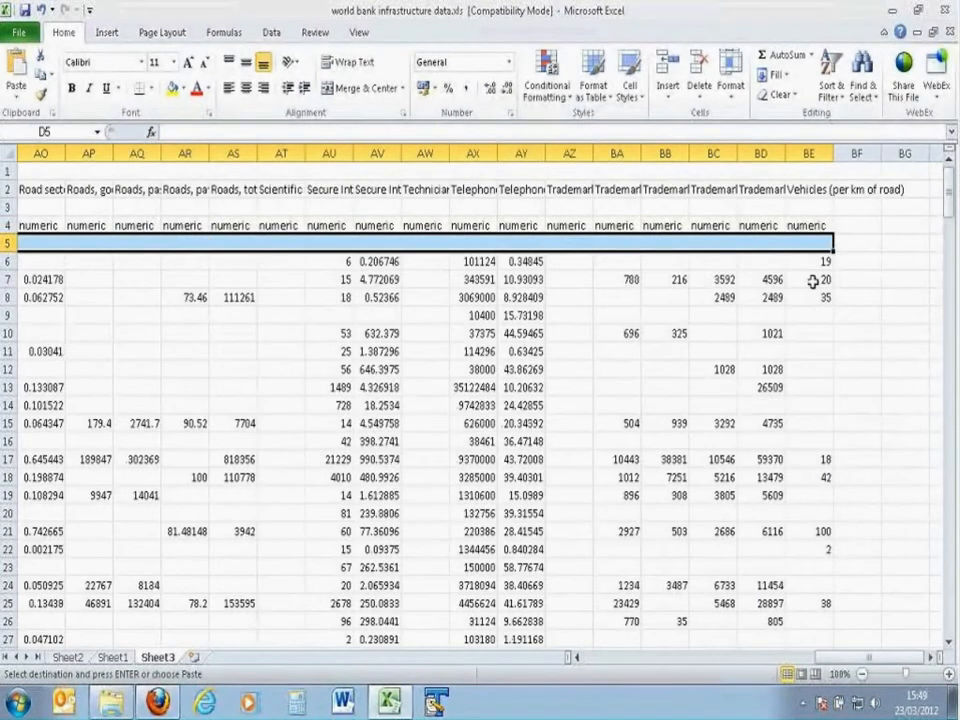
key("ctrl+v")
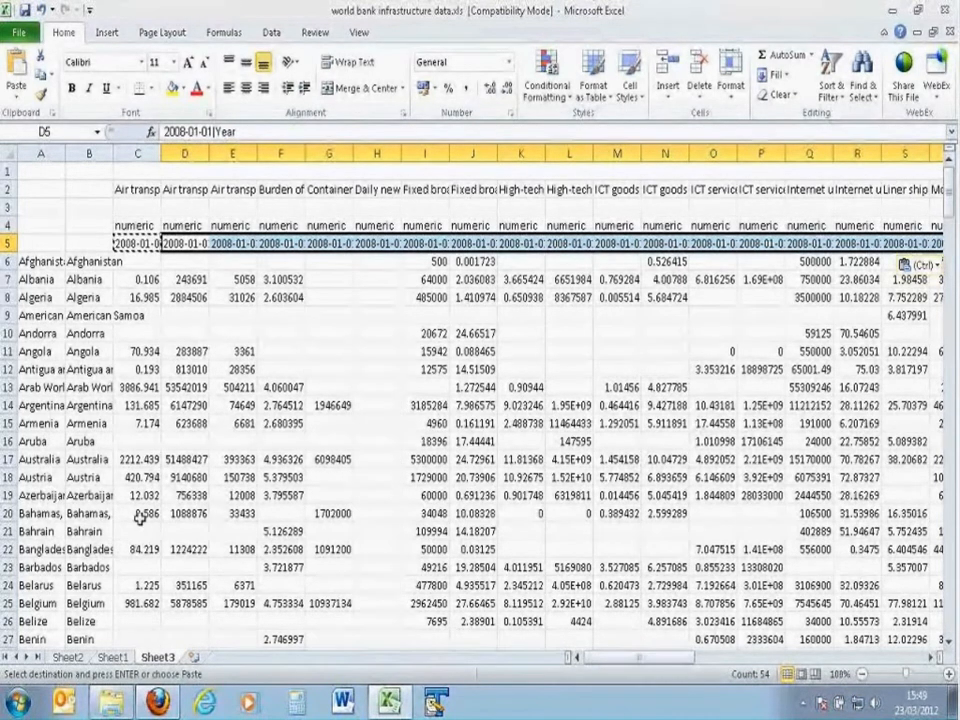
Step: Rename the restructured data sheet, Sheet3, as "iadatasheet"
double_click(154, 660)
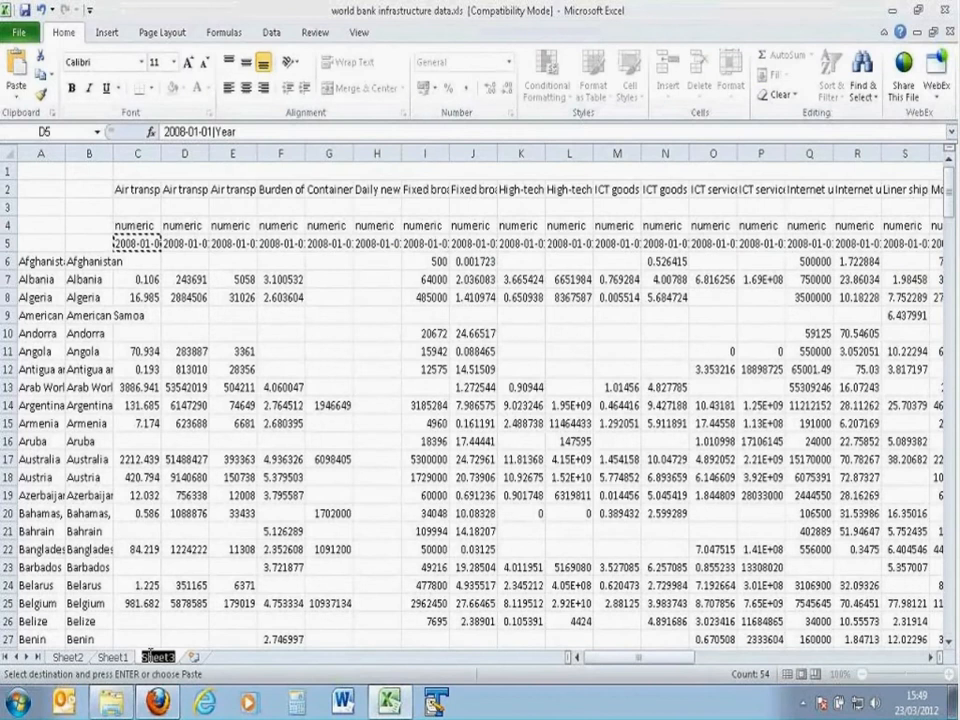
type("ia")
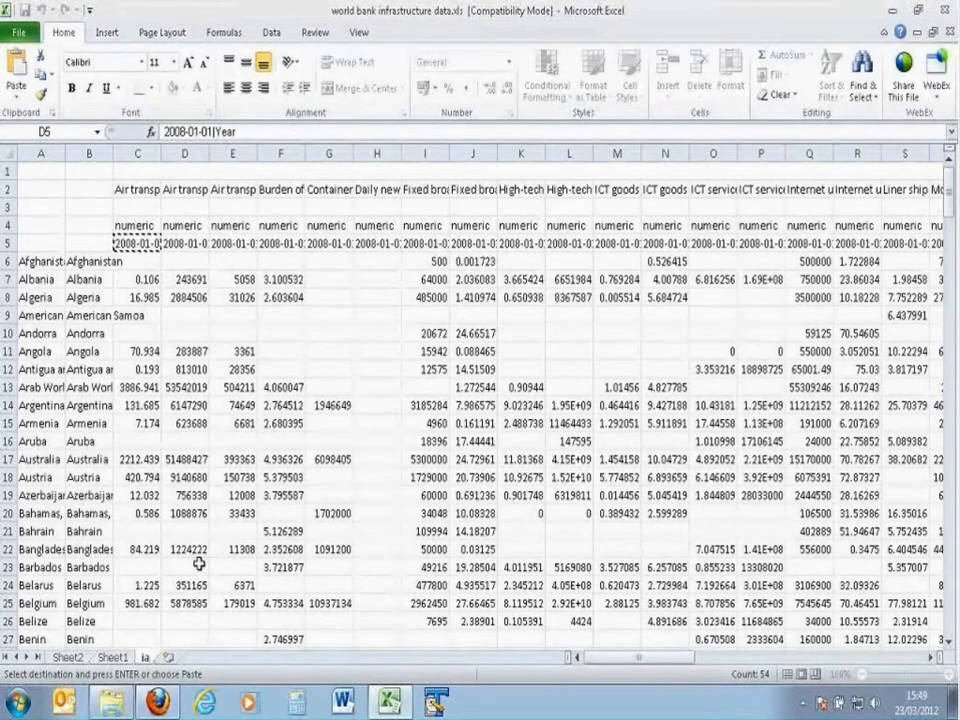
type("datasheet")
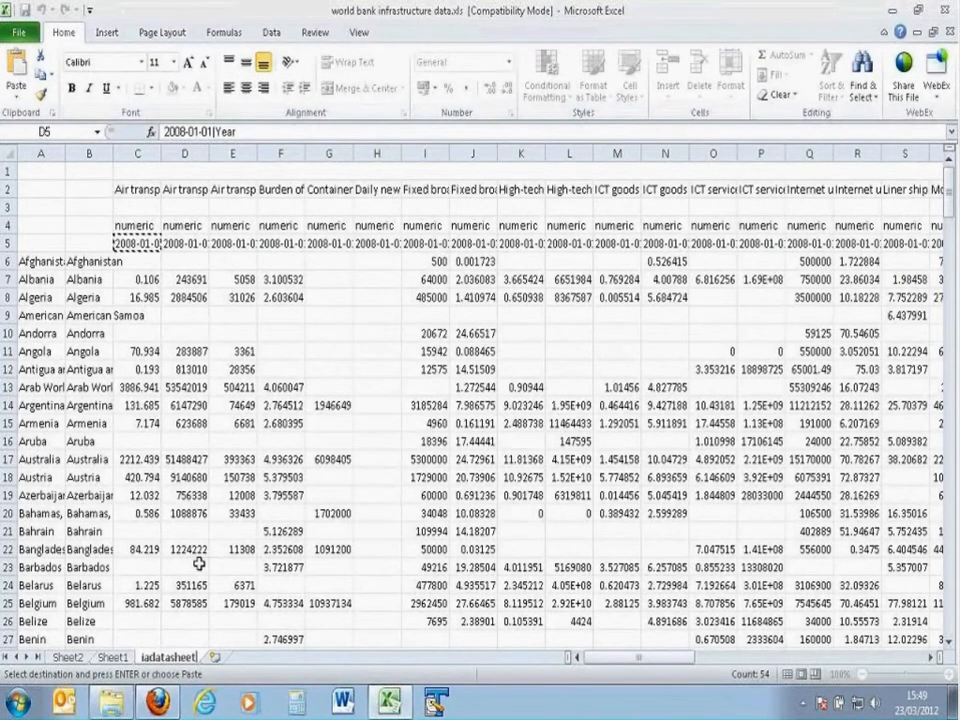
key("Return")
key("ctrl+v")
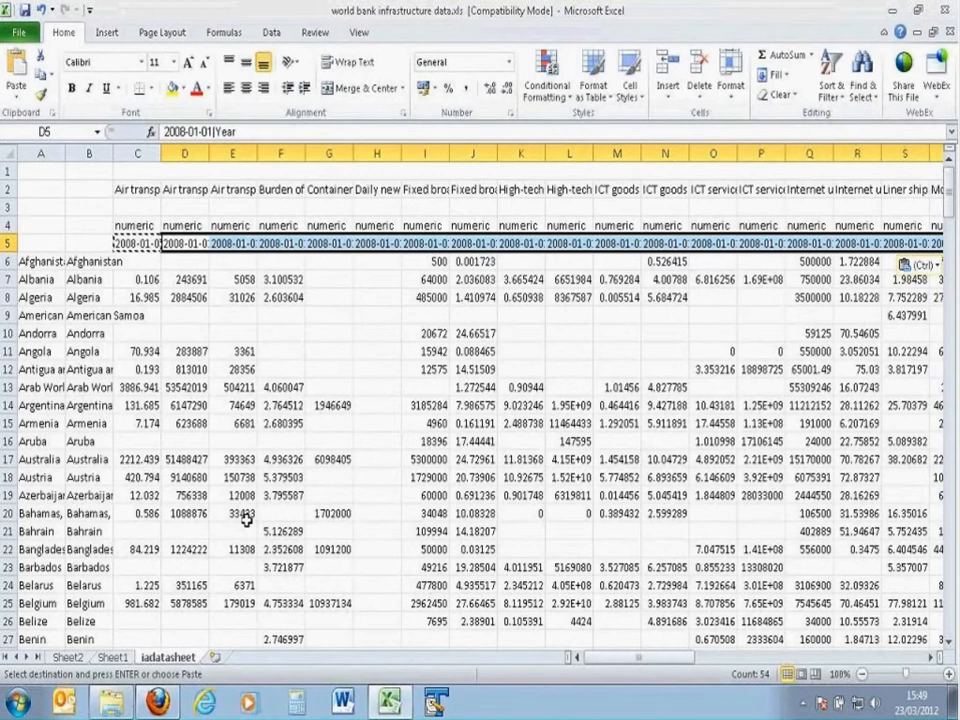
Step: Add a new worksheet after iadatasheet and name it "Geography and Filters"
left_click(214, 657)
double_click(225, 657)
type("Gel")
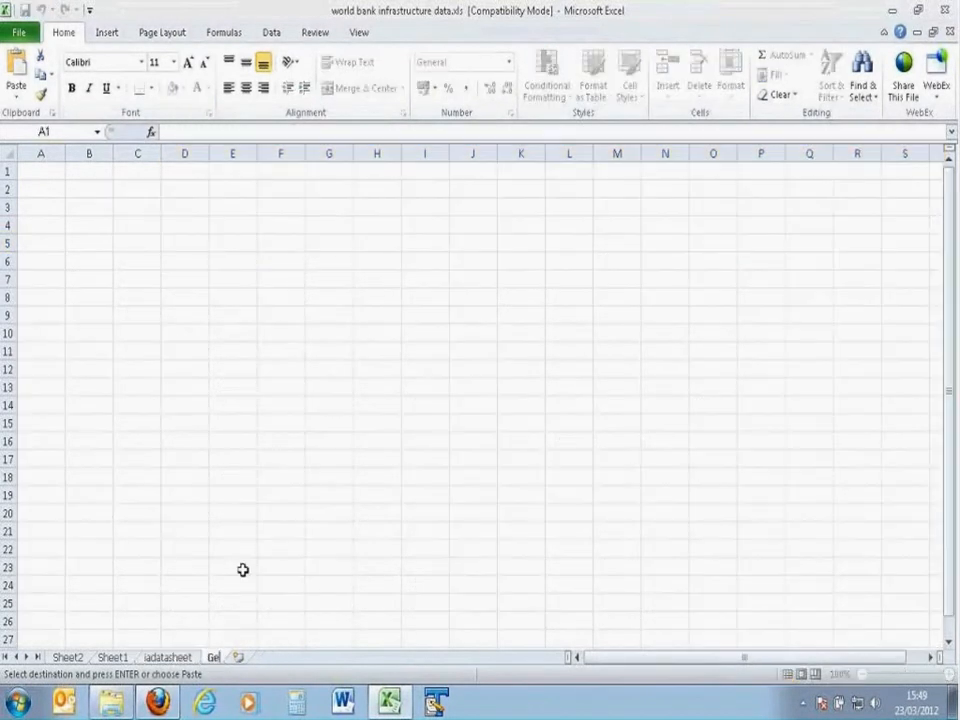
type("ography and Filt")
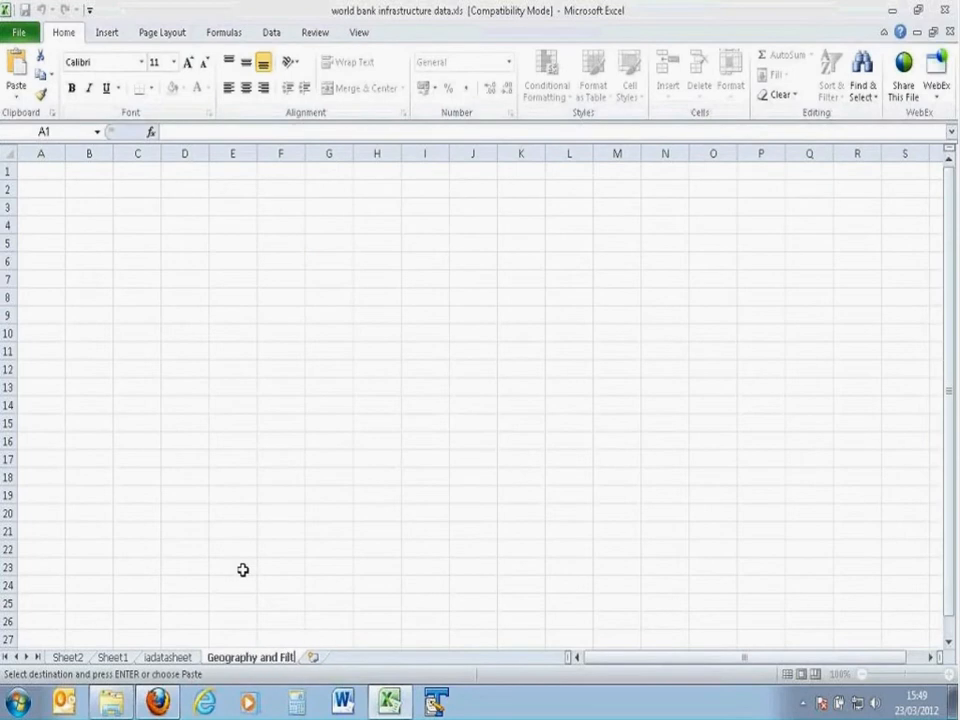
type("ers")
left_click(328, 604)
Step: Add another new worksheet after Geography and Filters and name it "Metadata"
left_click(328, 660)
double_click(334, 657)
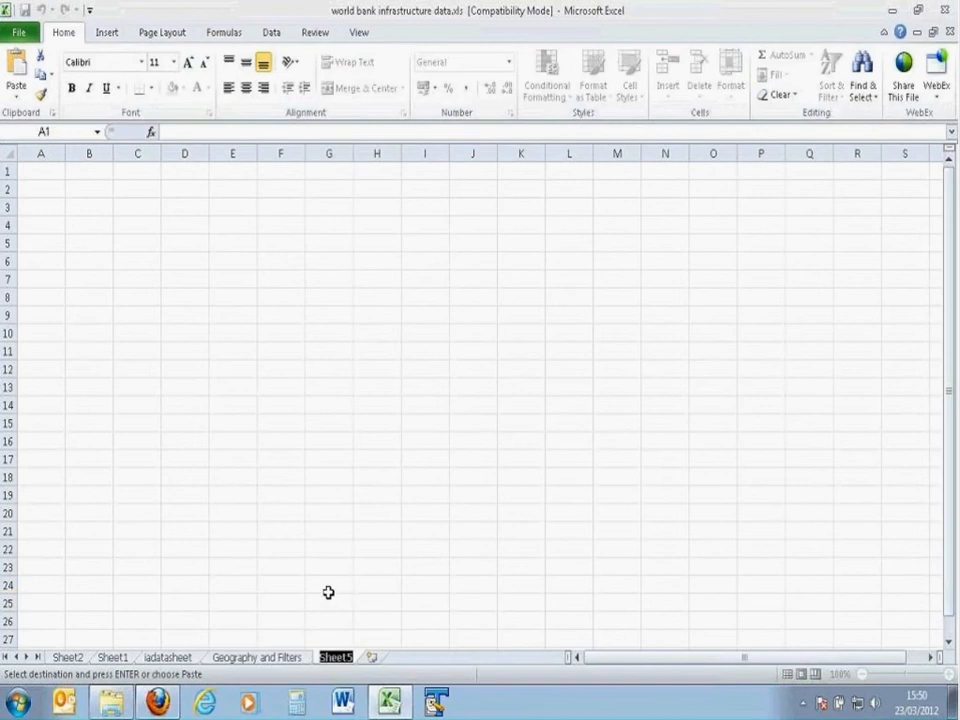
type("Mertadata")
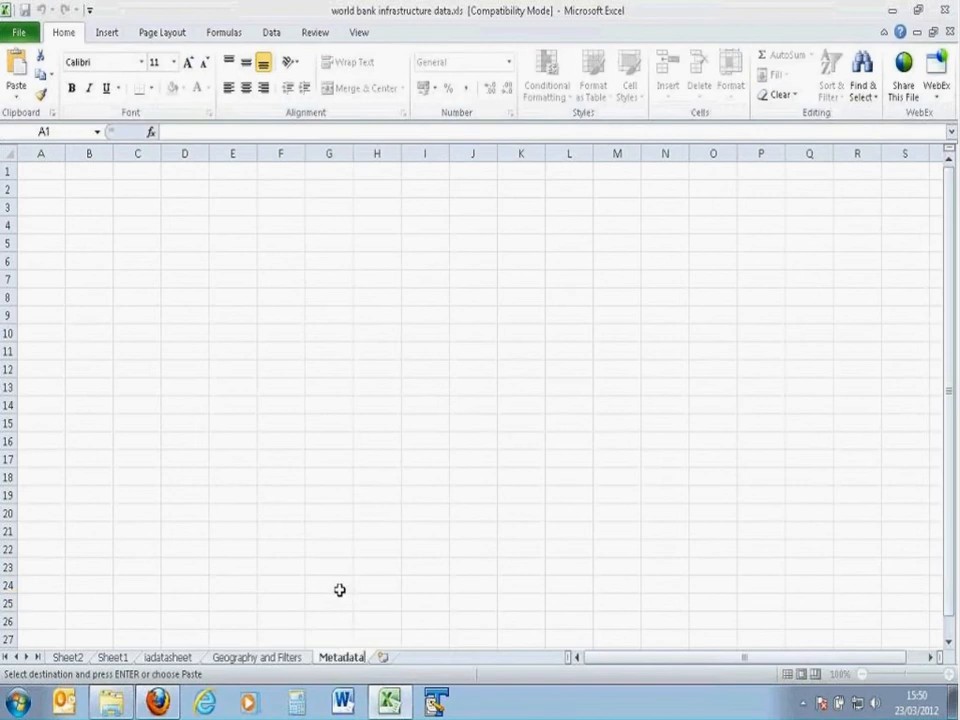
key("Return")
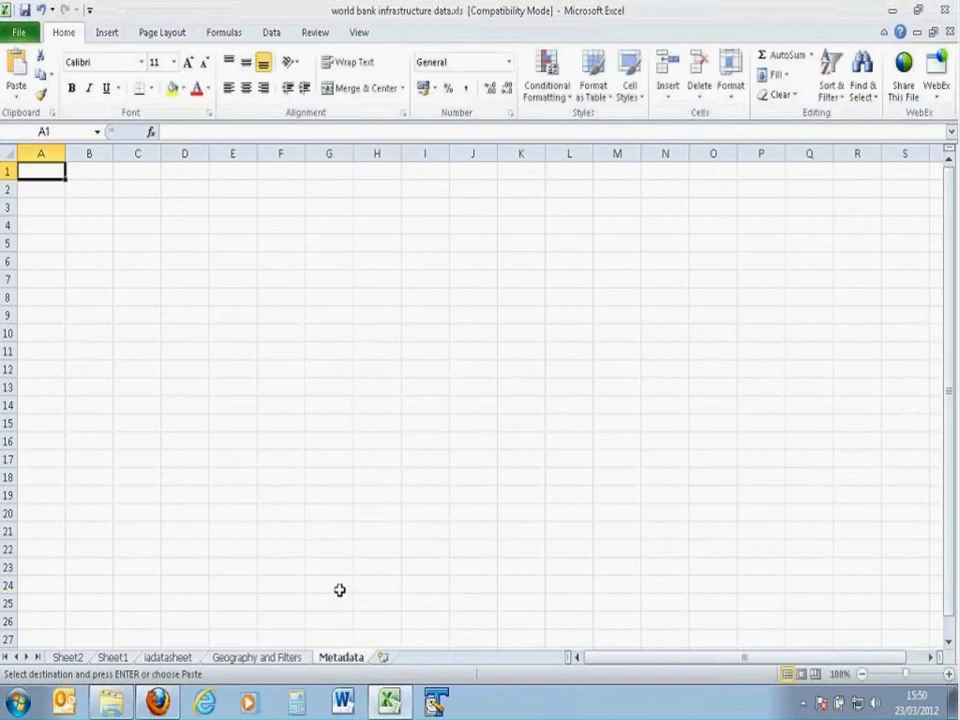
Step: Copy the duplicated country names in A6:B246 of iadatasheet to the Geography and Filters sheet, starting at A3
left_click(285, 661)
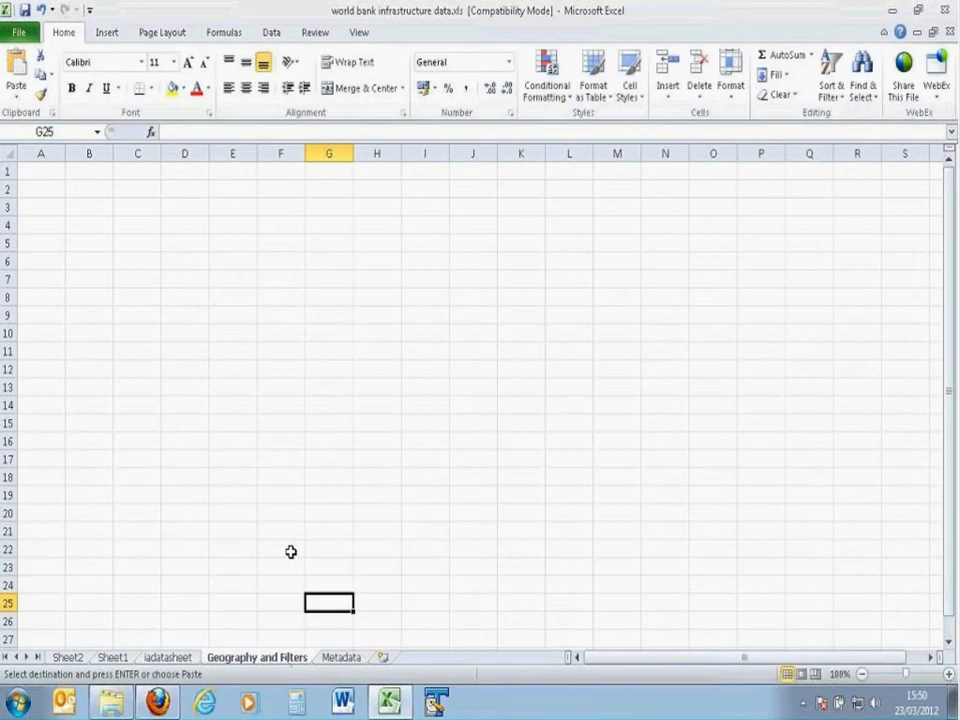
left_click(172, 659)
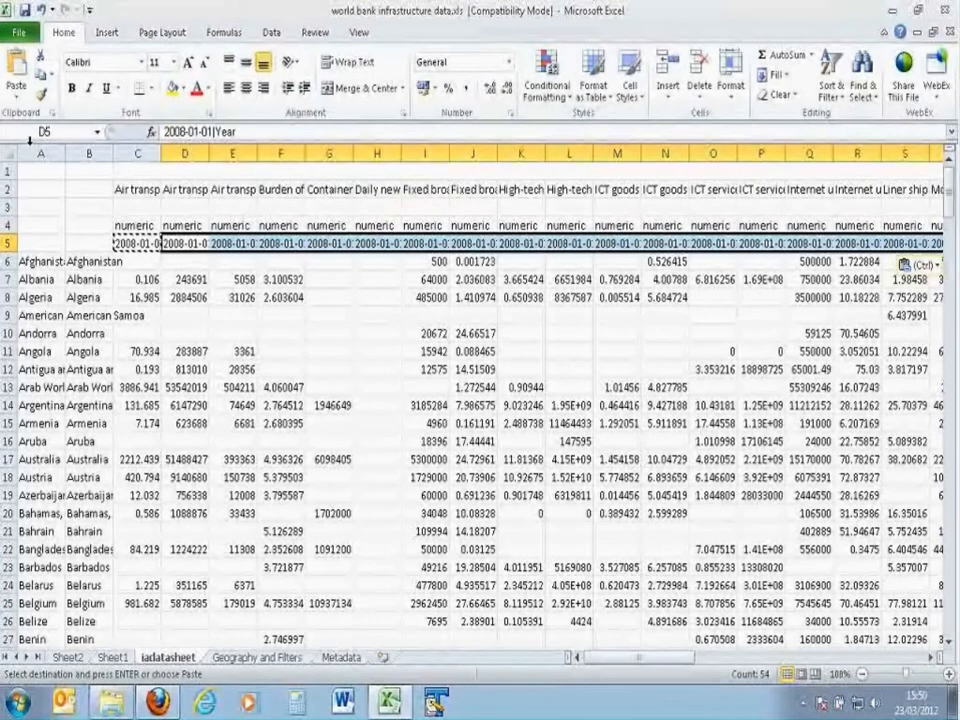
left_click_drag(41, 154, 84, 155)
left_click_drag(40, 260, 89, 317)
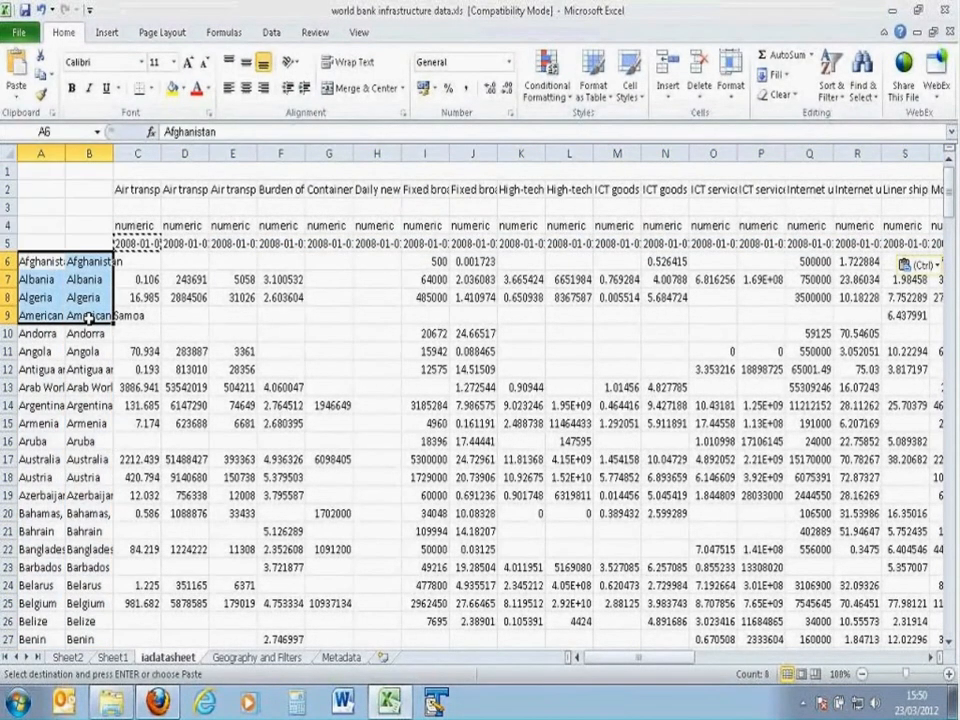
key("ctrl+shift+Down")
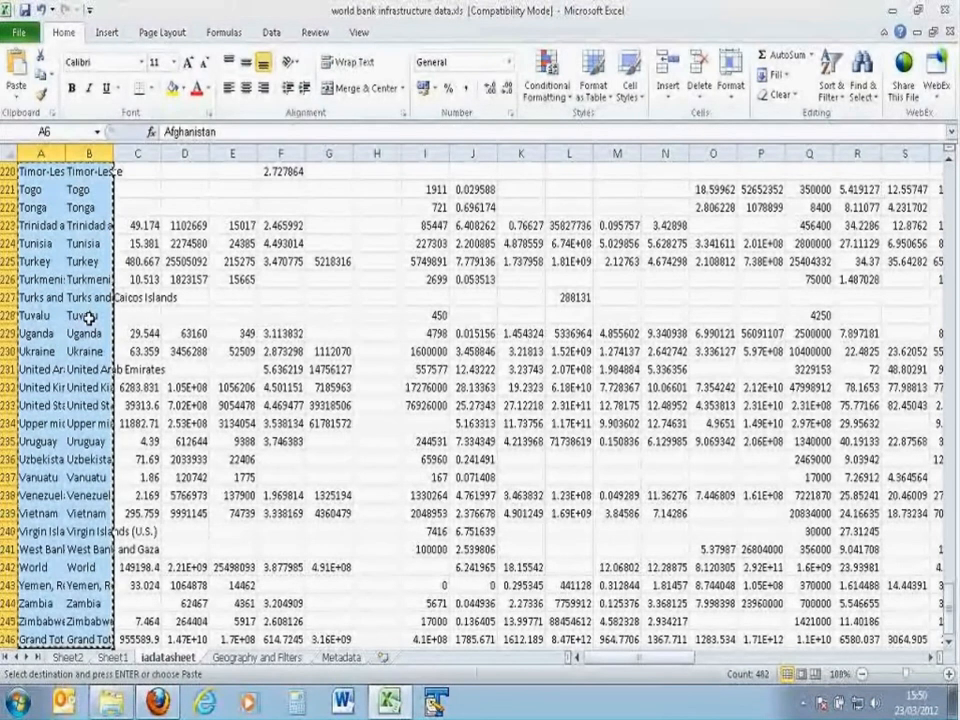
left_click(270, 657)
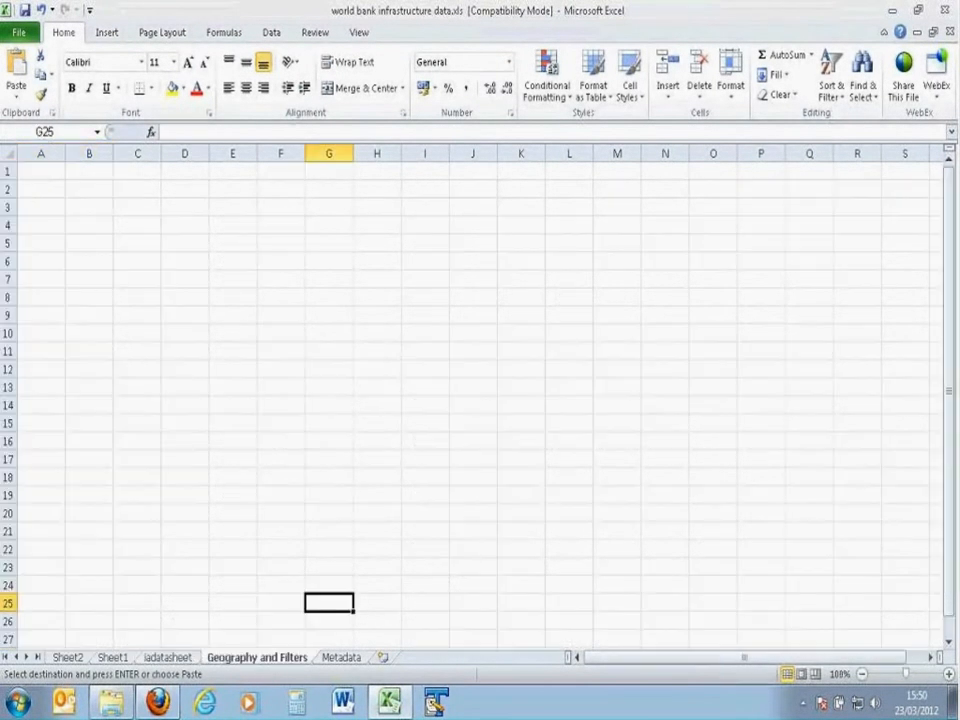
left_click(40, 207)
key("ctrl+v")
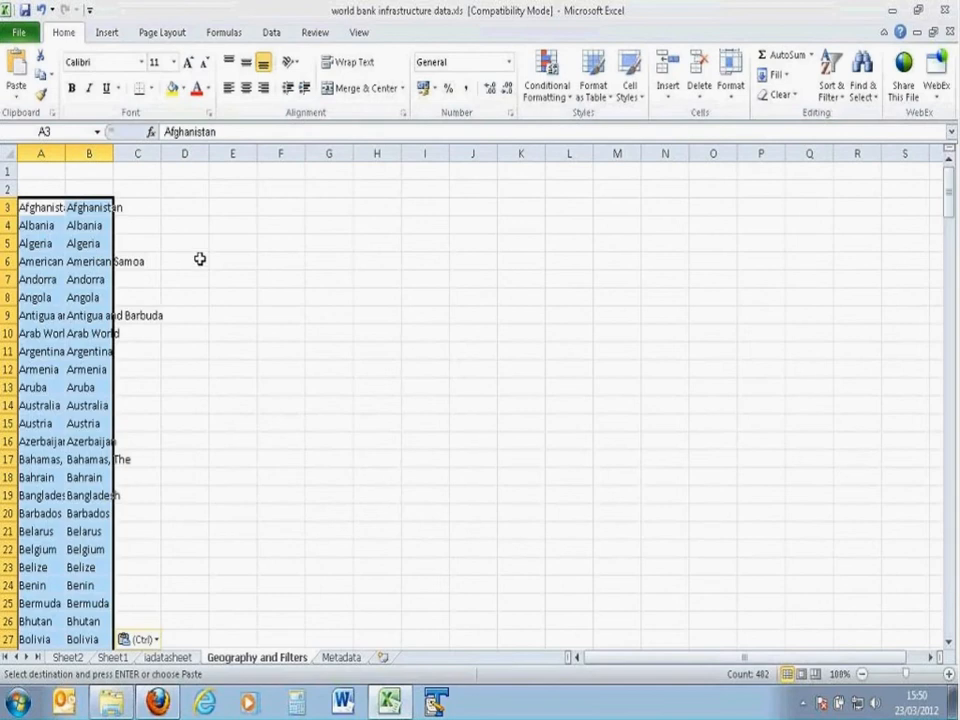
Step: Enter "polygon" in A1 above the country names on the Geography and Filters sheet
left_click(46, 177)
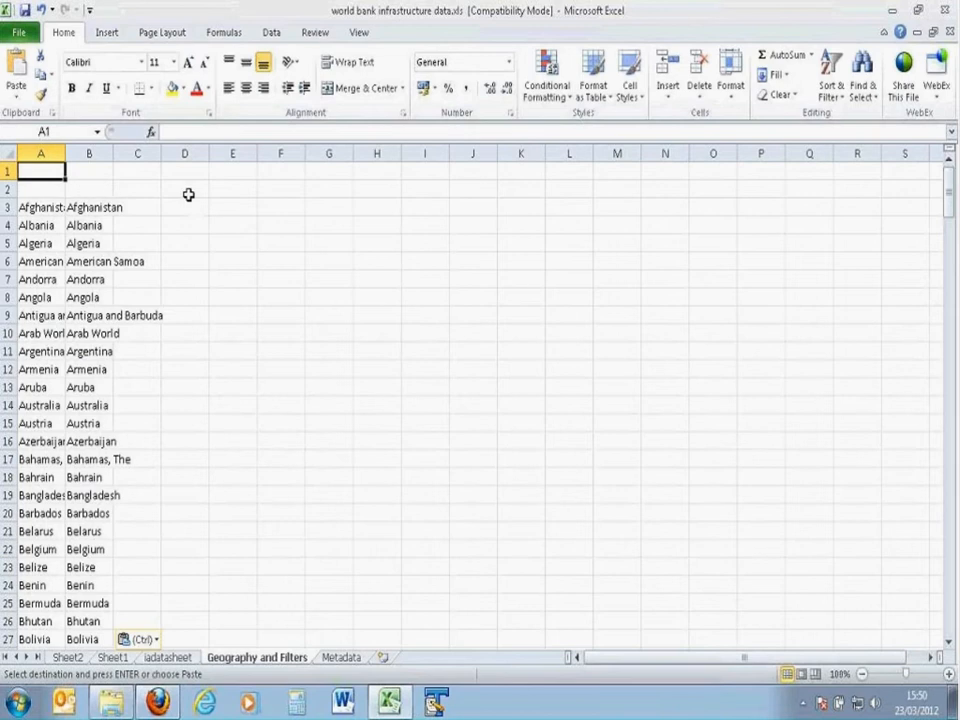
type("pyo")
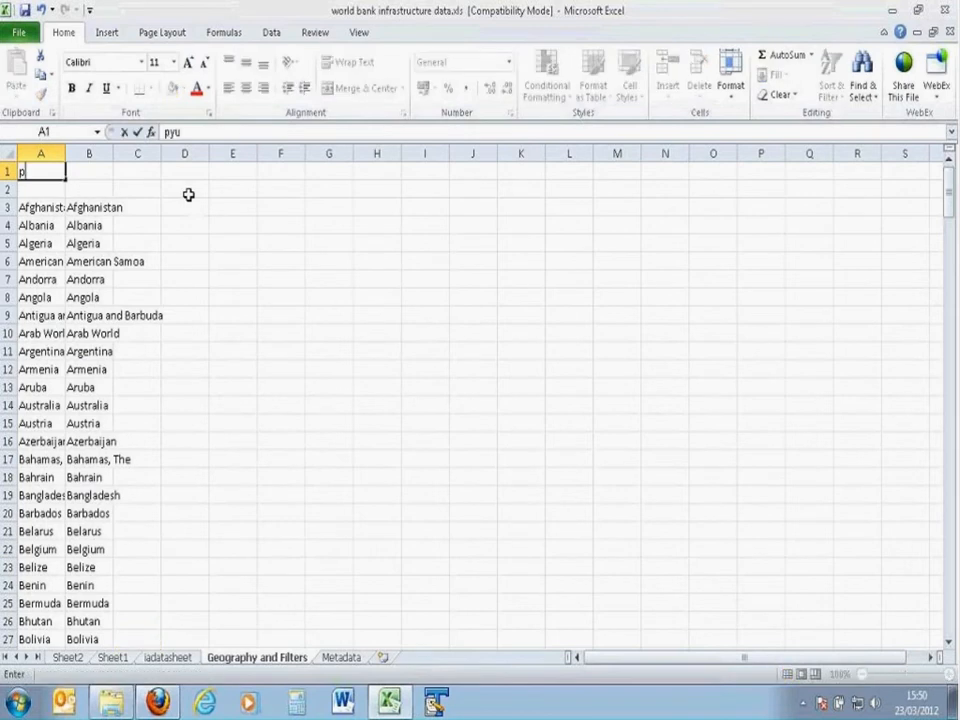
key("BackSpace")
key("BackSpace")
type("olygon")
key("Return")
key("Right")
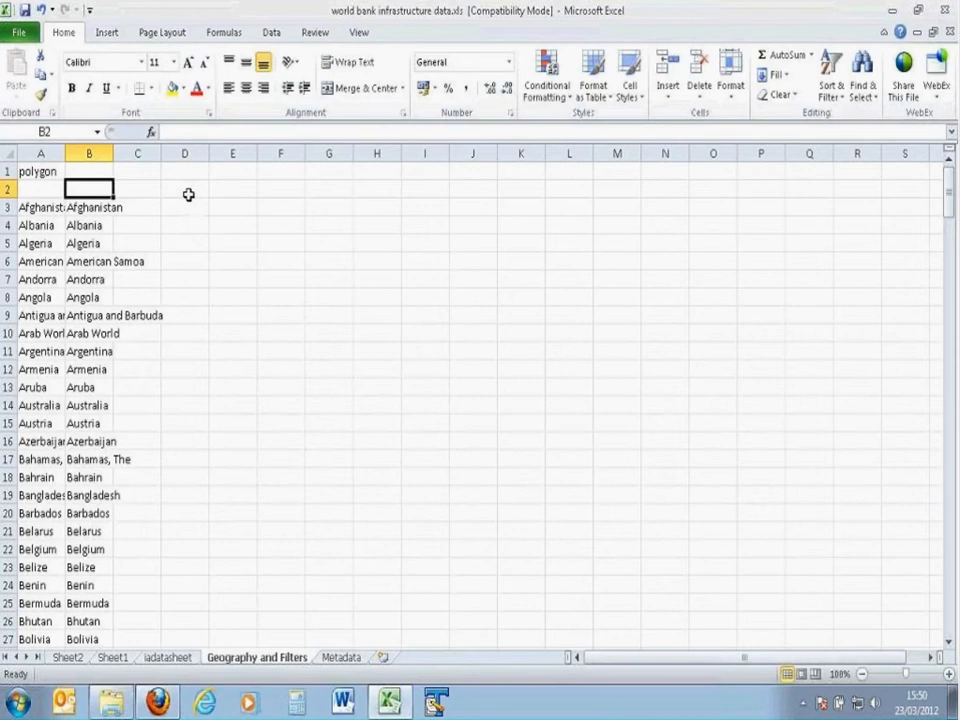
Step: Widen columns A and B together on the Geography and Filters sheet to fit the country names better
left_click(47, 173)
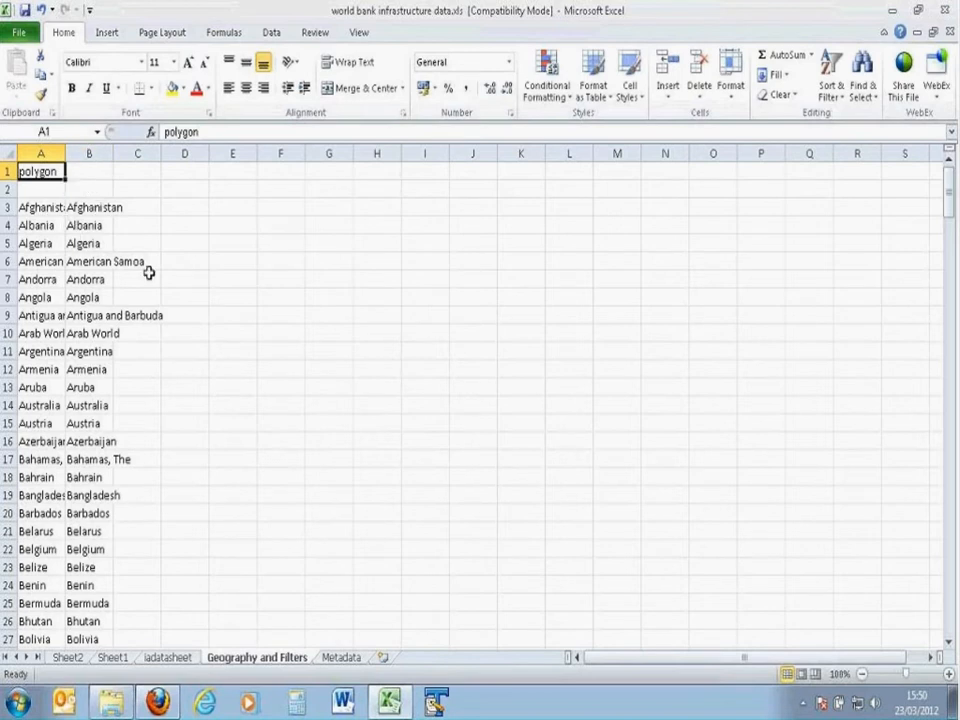
left_click(60, 148)
left_click_drag(60, 147, 107, 155)
left_click(60, 170)
Step: Enter "Countries" in B2 as the heading above the second column of country names
left_click(136, 189)
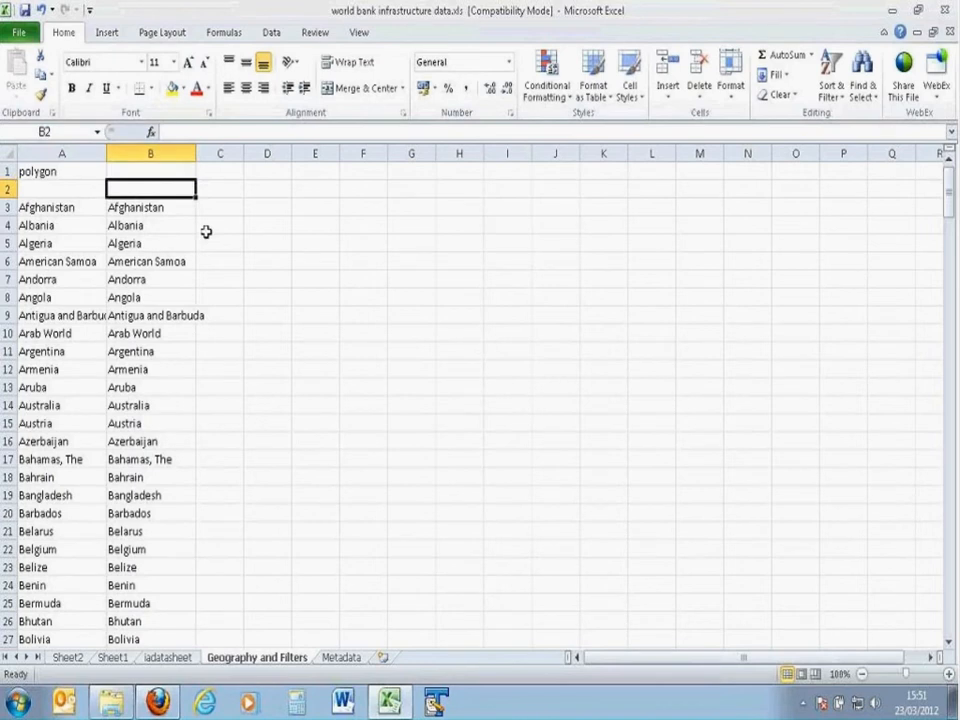
type("Countries")
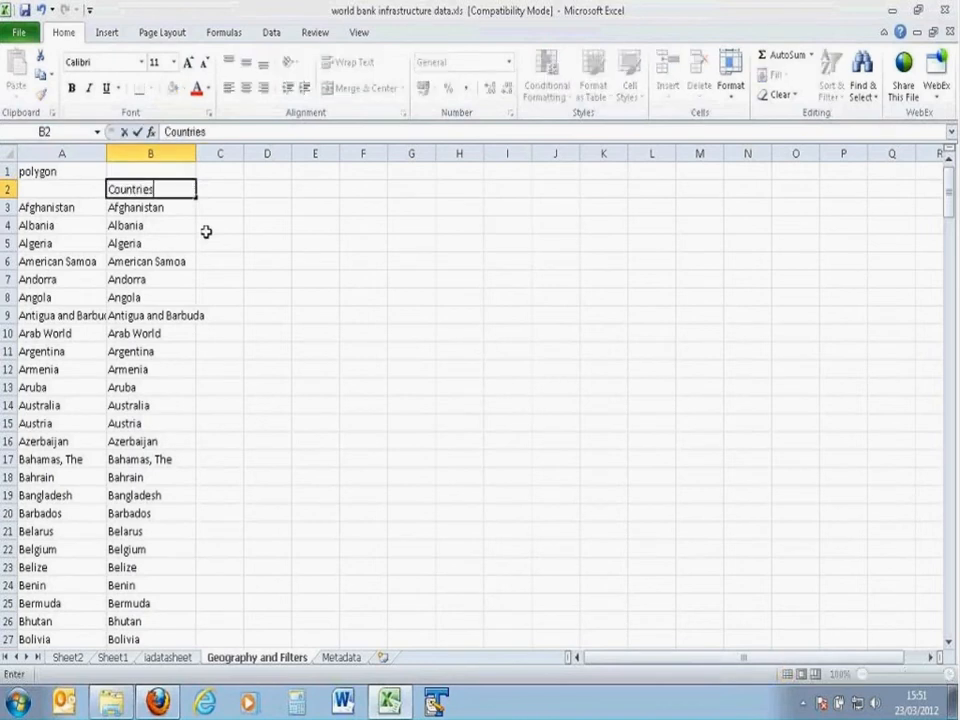
key("Return")
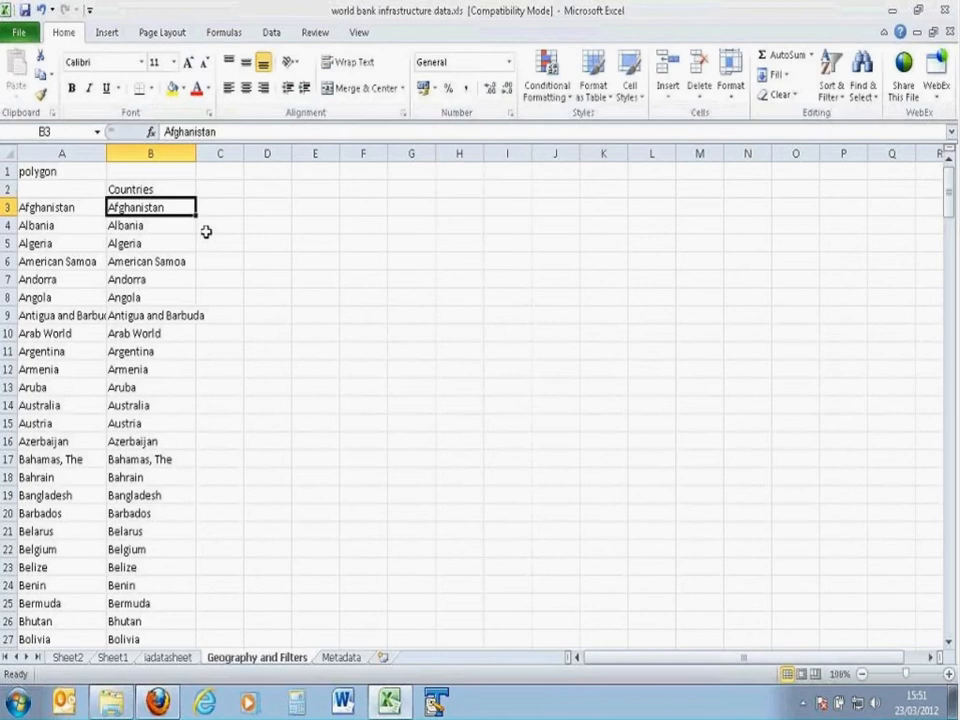
left_click(160, 191)
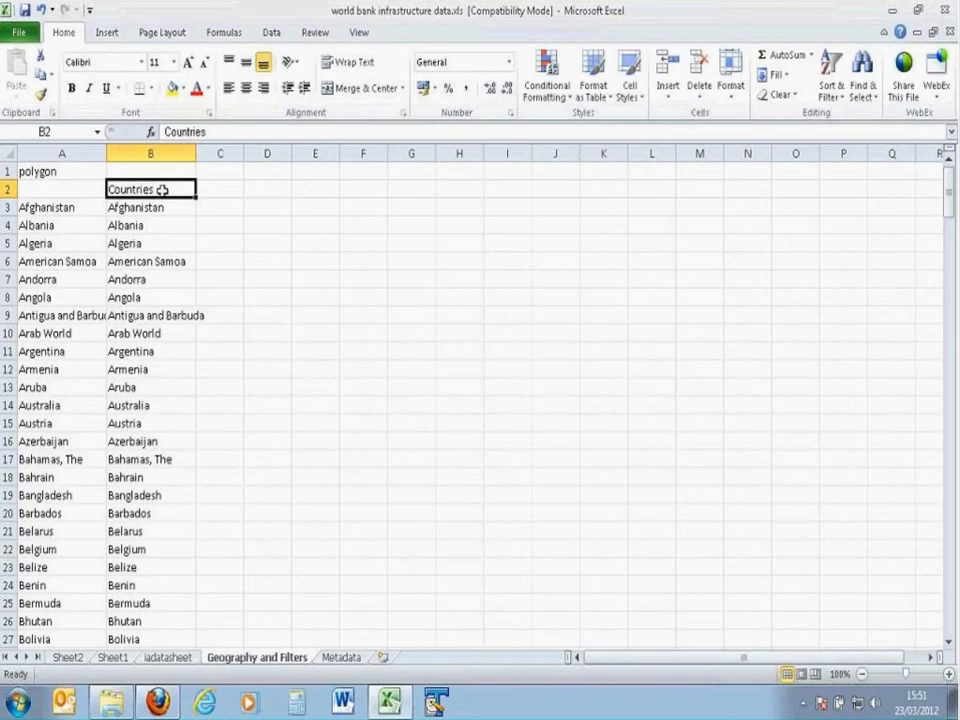
left_click(161, 208)
left_click(159, 190)
Step: Copy all the indicator names in C2:BE2 of iadatasheet
left_click(341, 657)
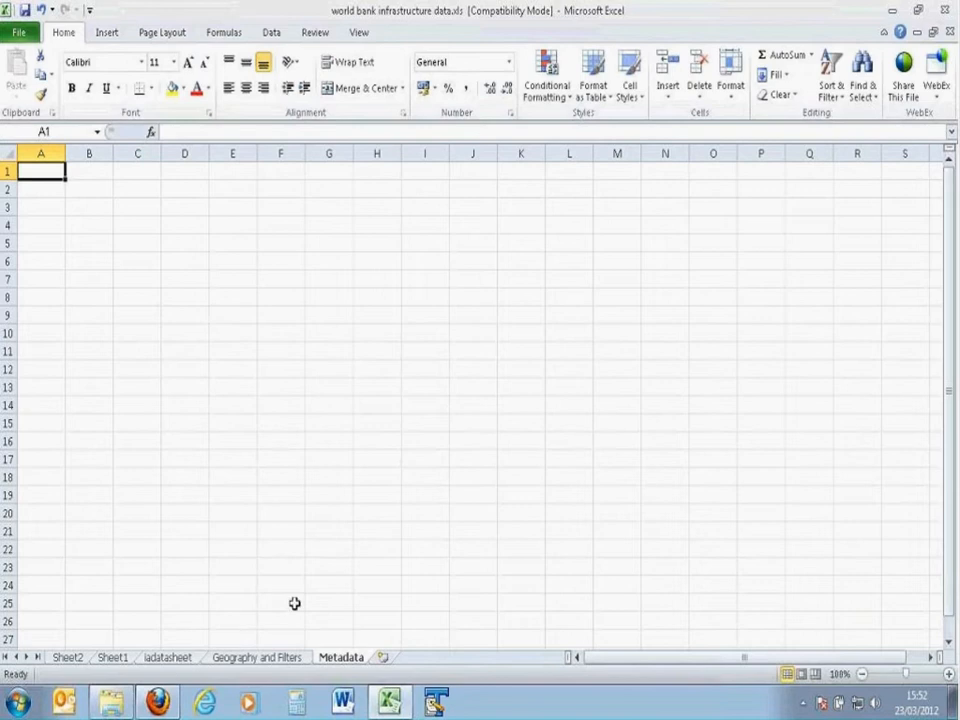
left_click(168, 657)
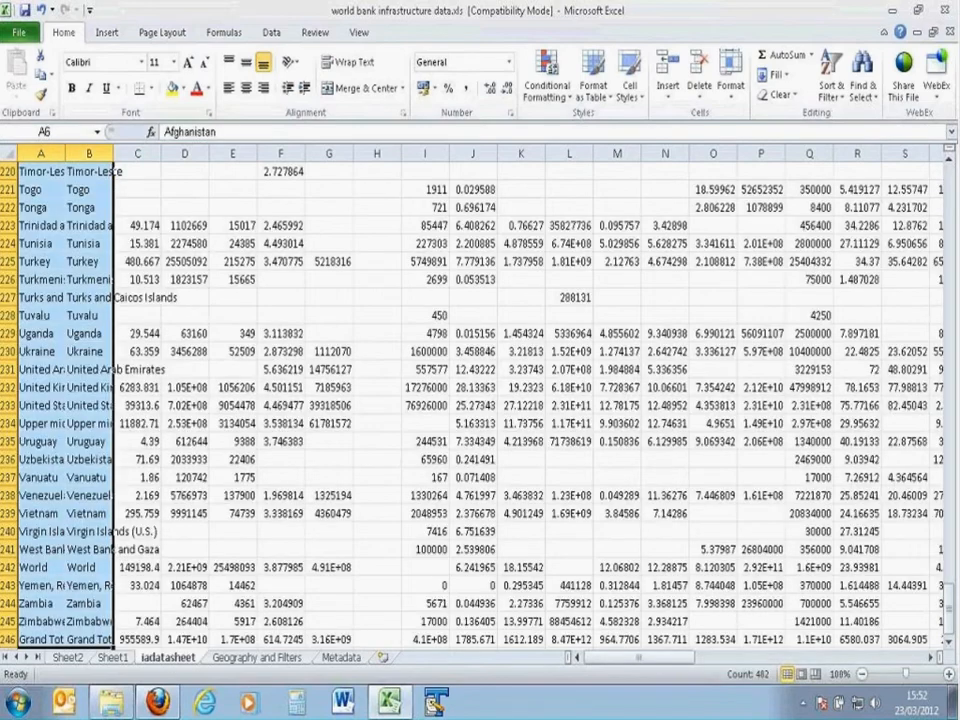
scroll(213, 320, "up", 1)
scroll(213, 320, "up", 4)
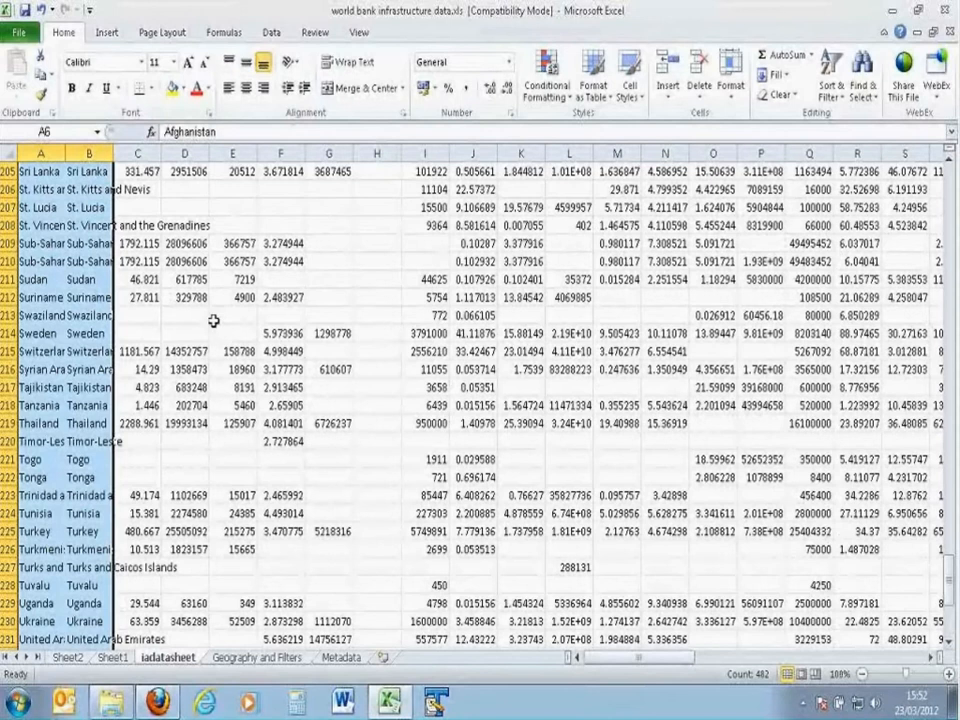
scroll(213, 320, "up", 2)
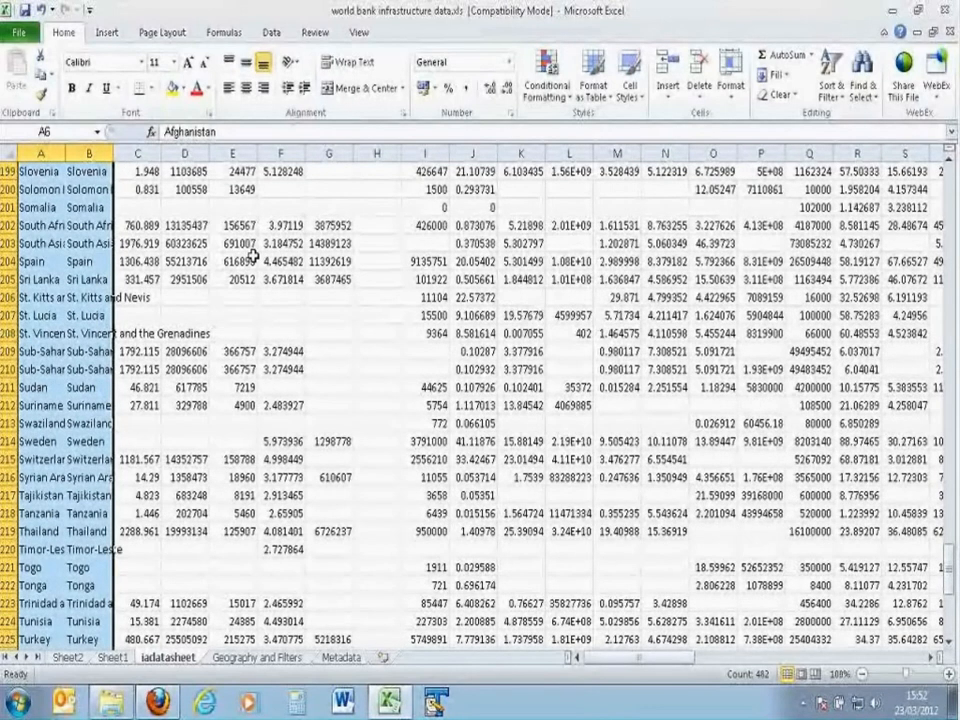
scroll(255, 257, "up", 10)
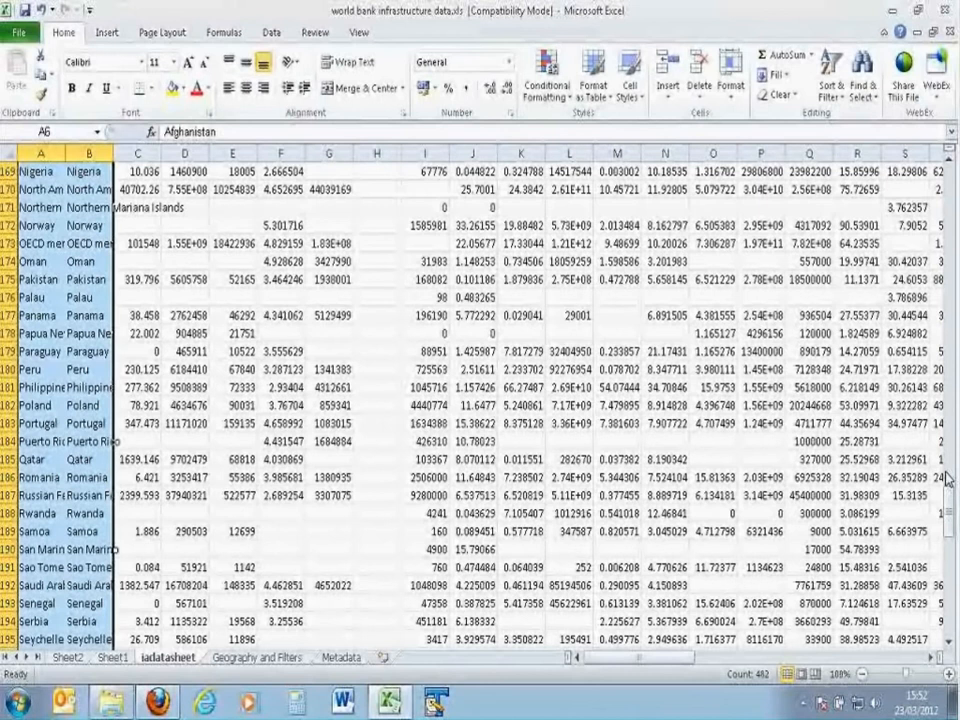
scroll(70, 222, "up", 9)
key("ctrl+Home")
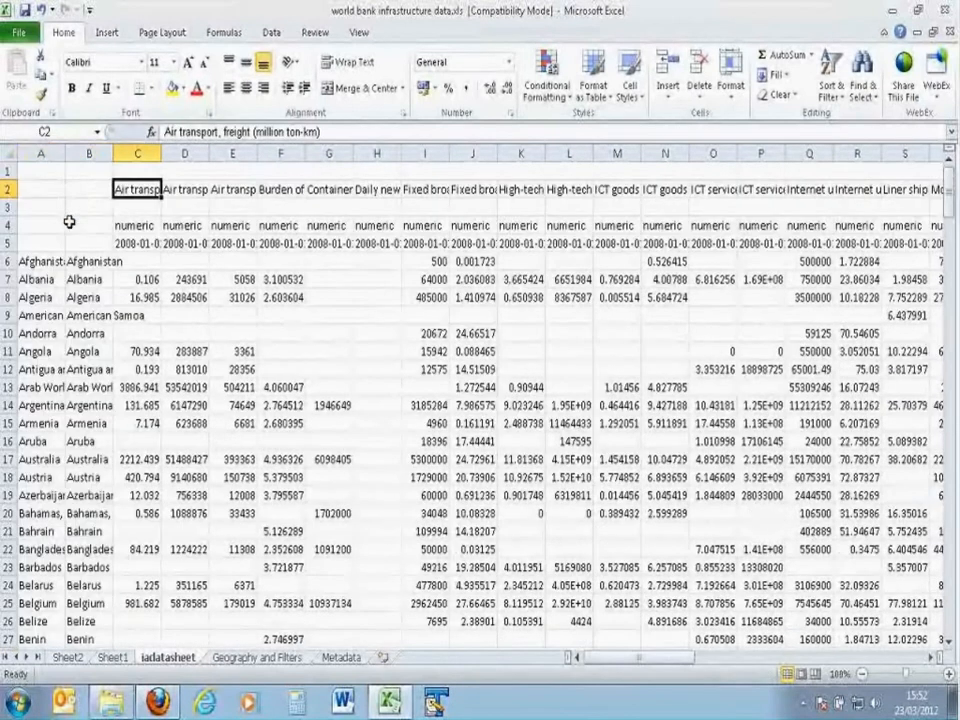
key("End")
key("shift+Right")
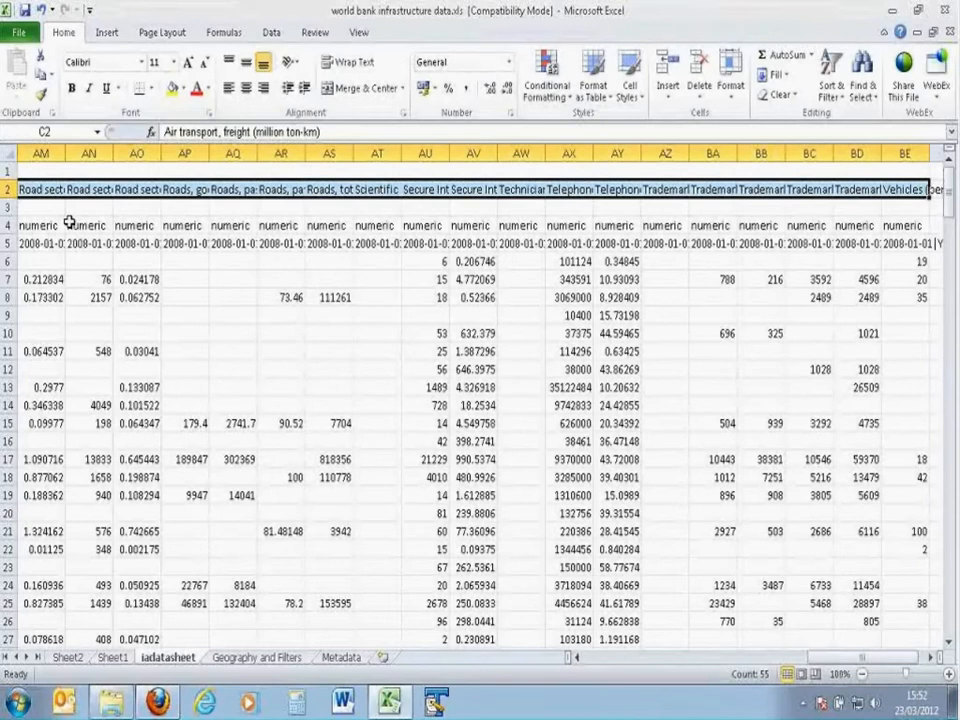
key("ctrl+c")
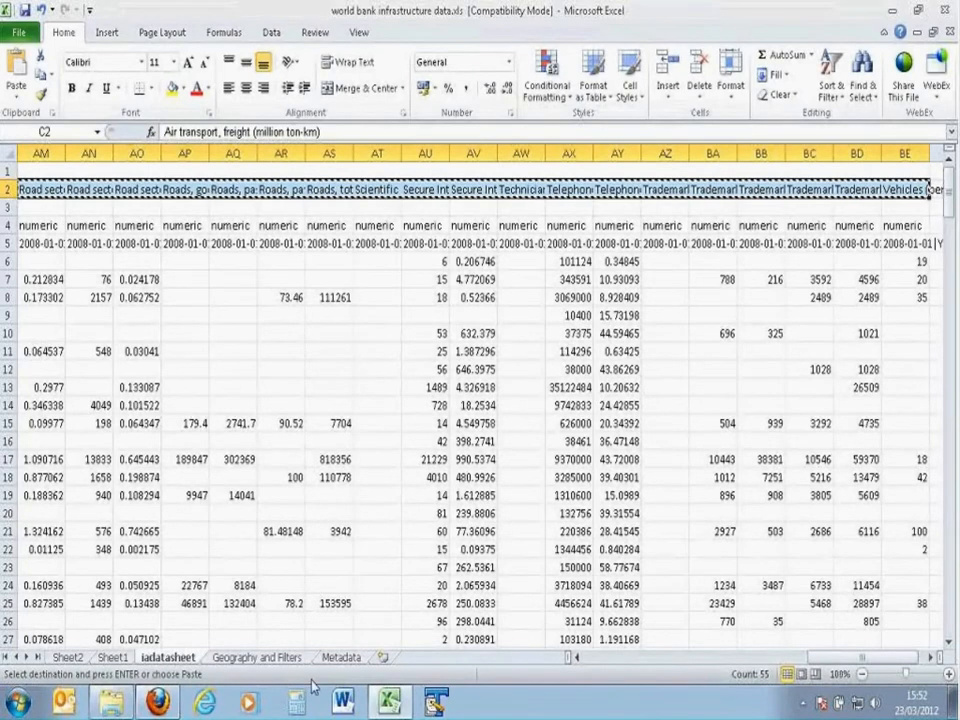
Step: Paste the copied indicator names into the Metadata sheet from B2 down, as values only and transposed
left_click(340, 657)
left_click(82, 189)
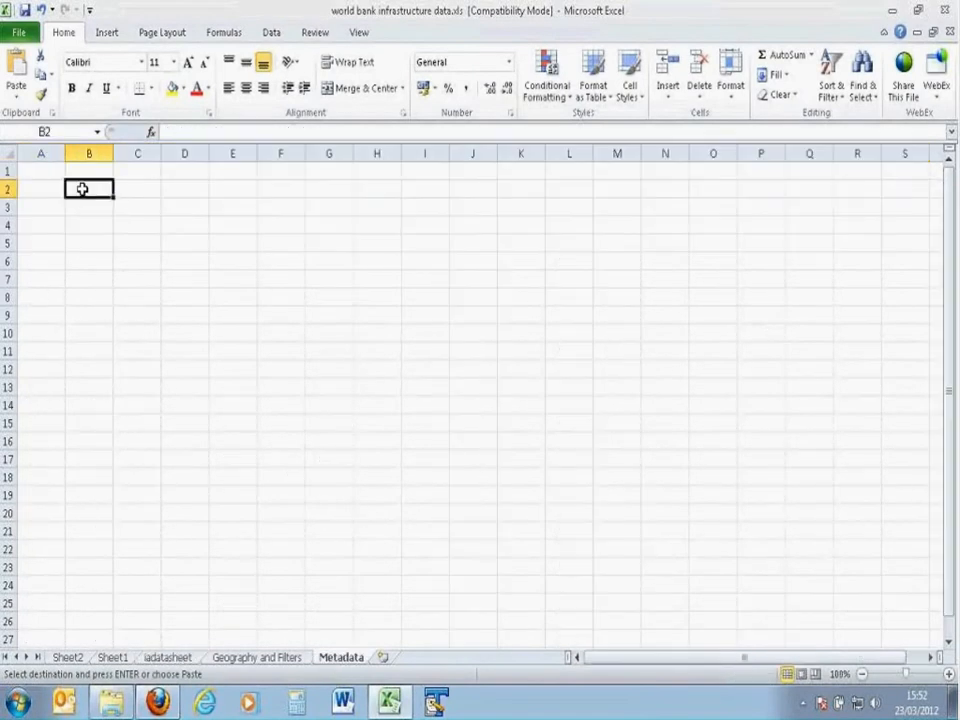
right_click(82, 189)
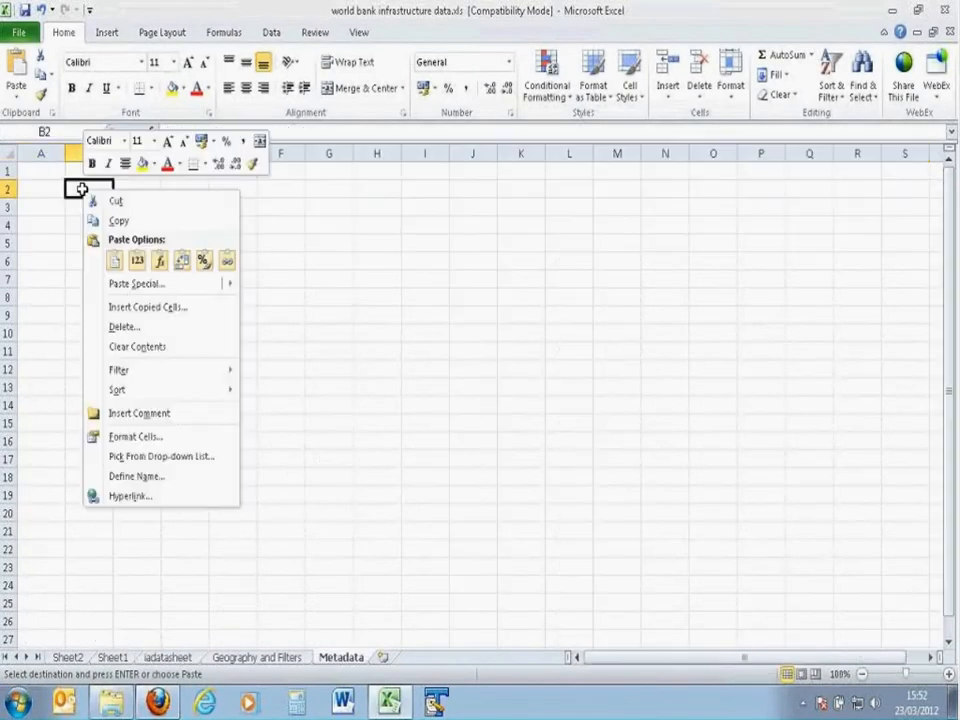
left_click(121, 286)
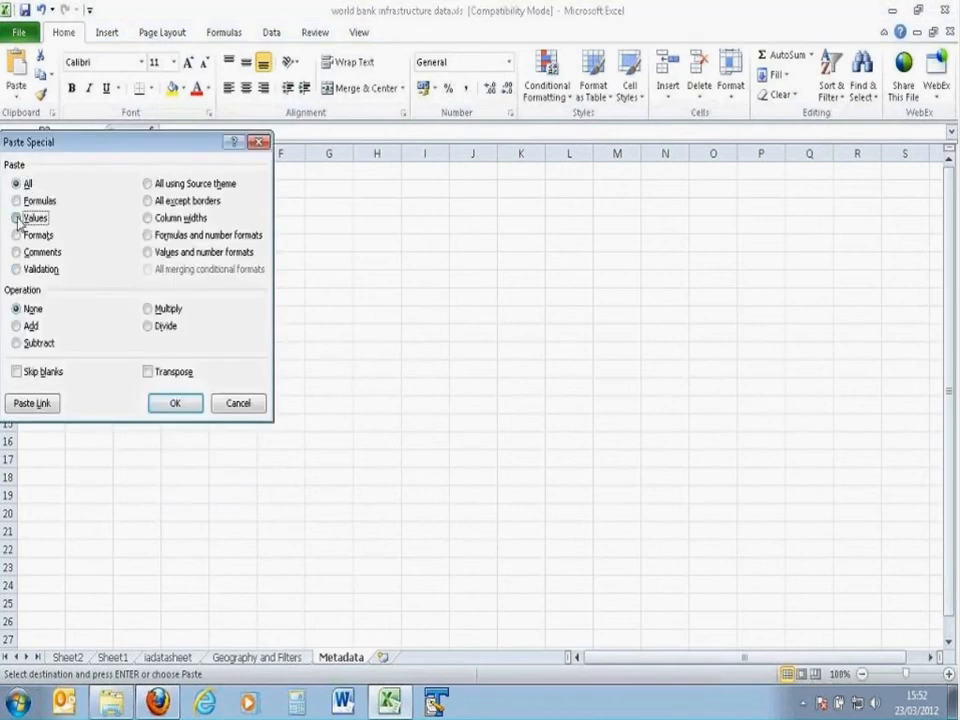
left_click(17, 218)
left_click(148, 371)
left_click(175, 403)
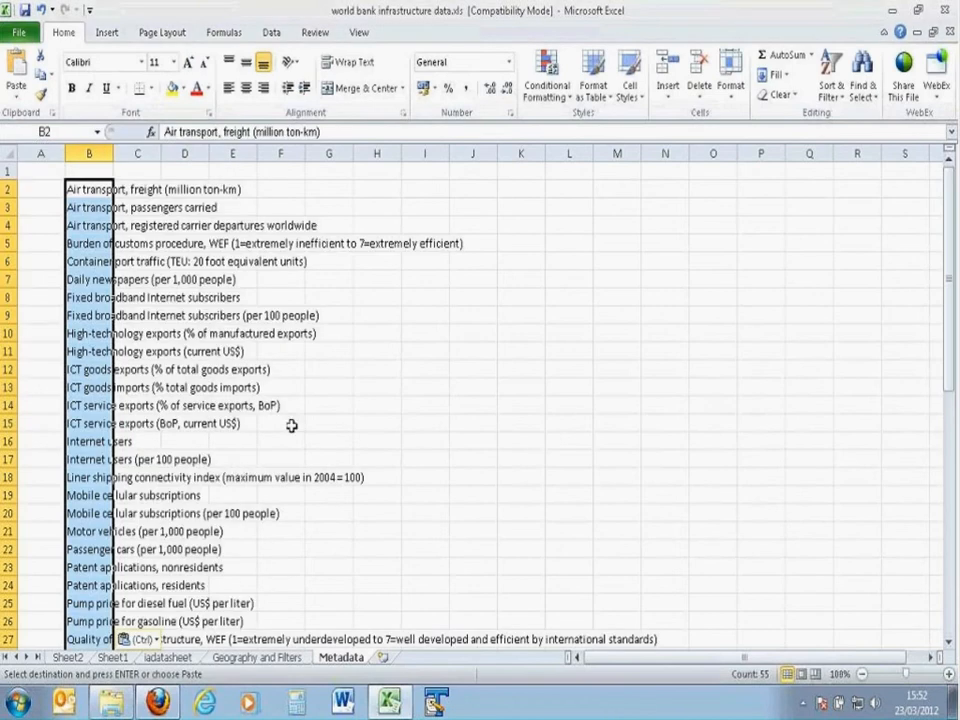
Step: Enter "Indicator" in A2 of the Metadata sheet and fill it down column A beside every indicator name
scroll(281, 336, "down", 7)
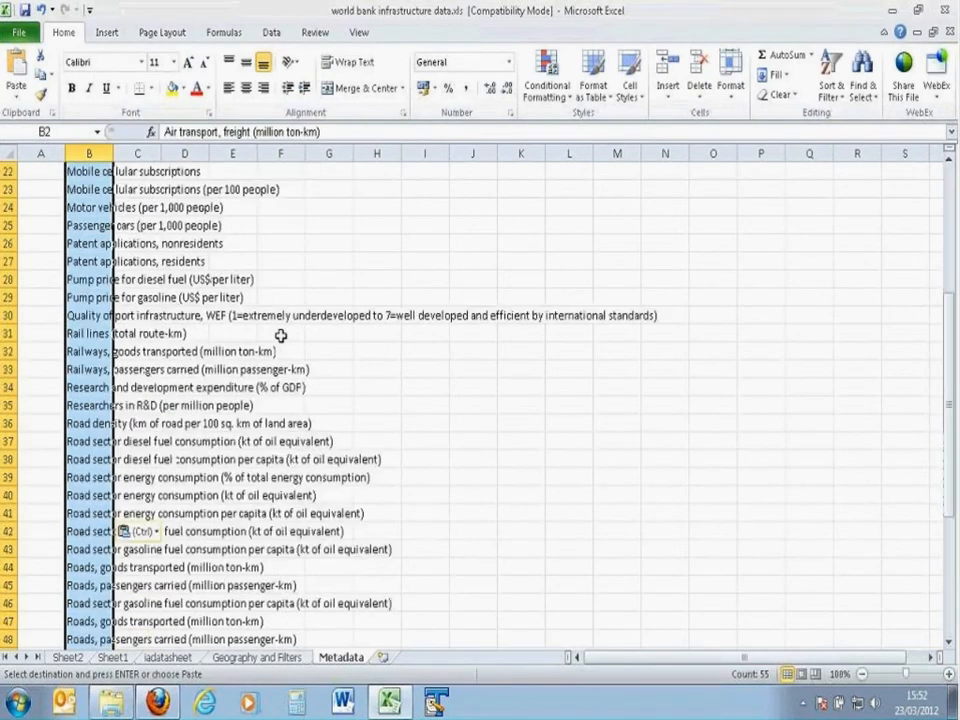
scroll(281, 336, "down", 6)
scroll(281, 336, "up", 7)
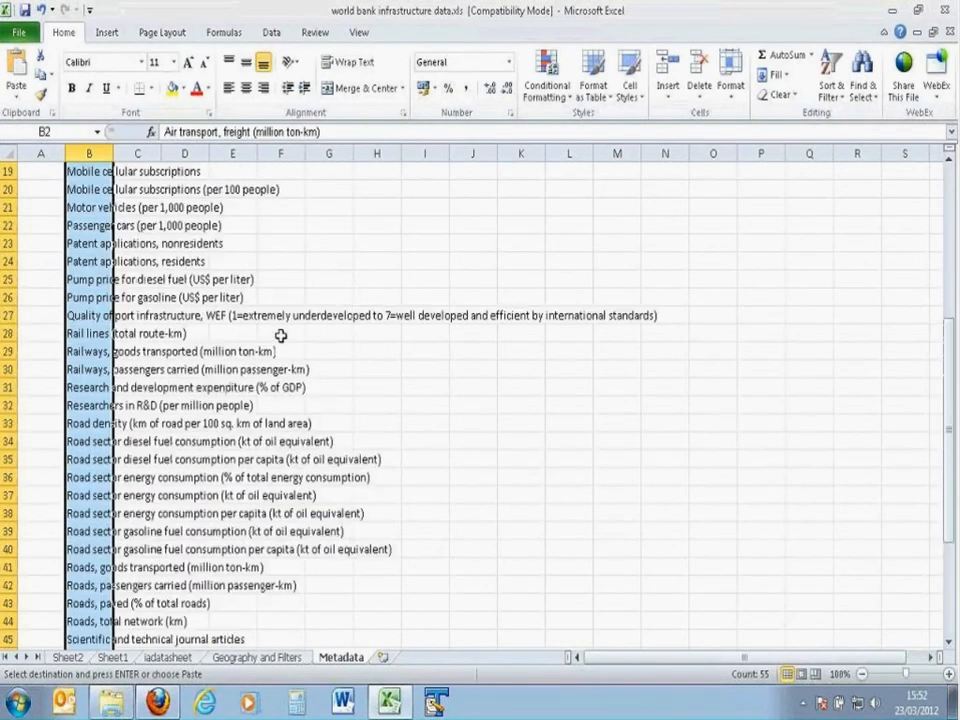
scroll(281, 336, "up", 6)
left_click(41, 190)
type("Indicator")
key("Return")
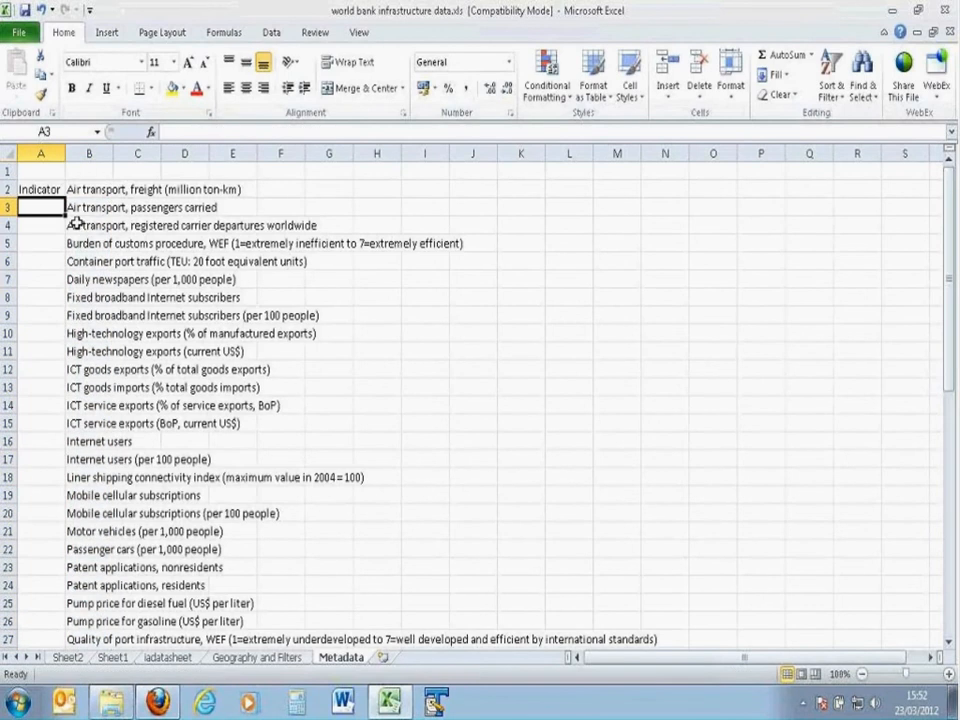
left_click(40, 190)
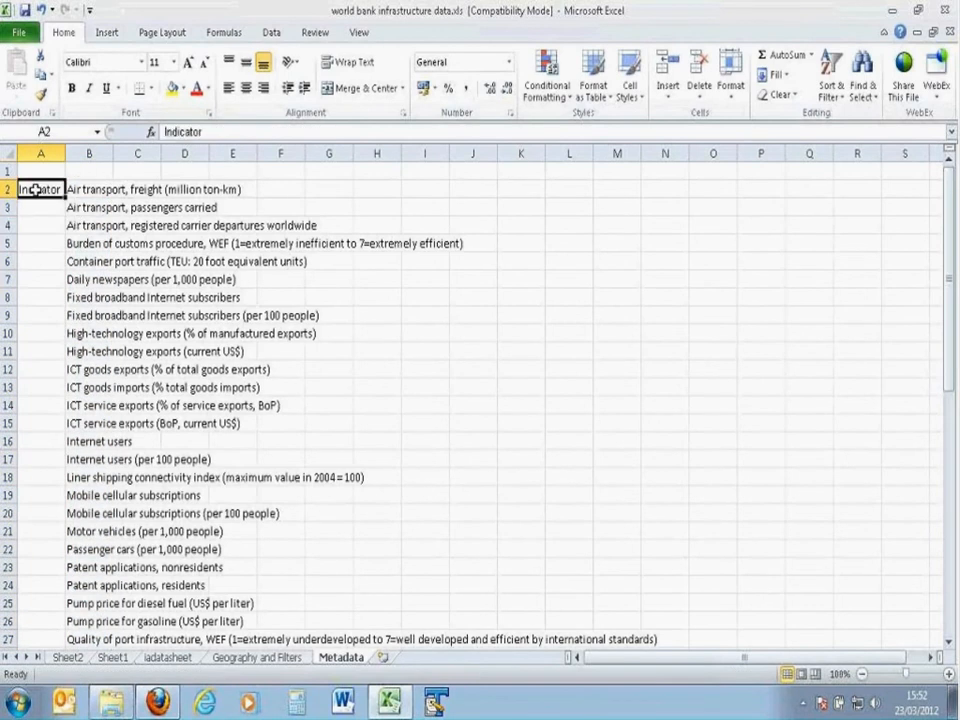
double_click(64, 197)
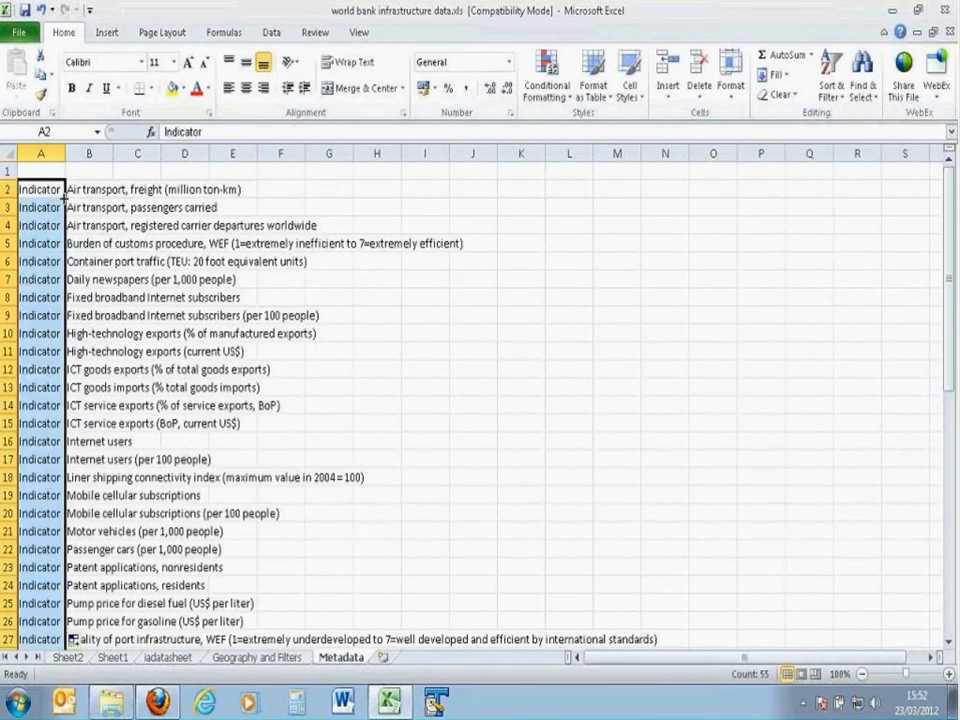
Step: Widen column B of the Metadata sheet so that it fits most of the long indicator names
scroll(63, 284, "down", 7)
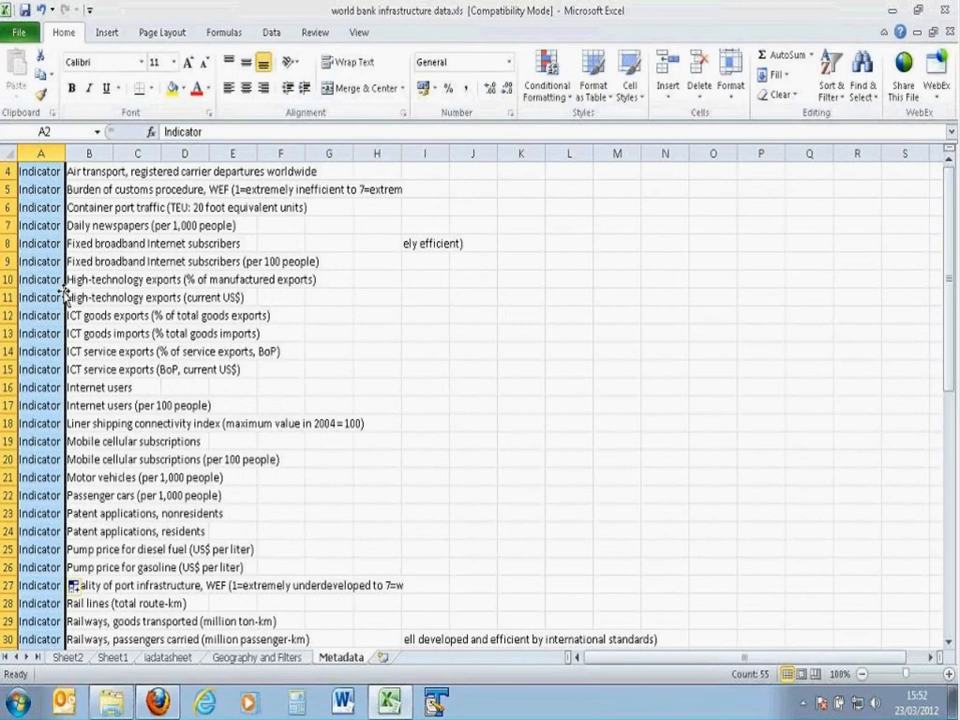
scroll(62, 296, "down", 4)
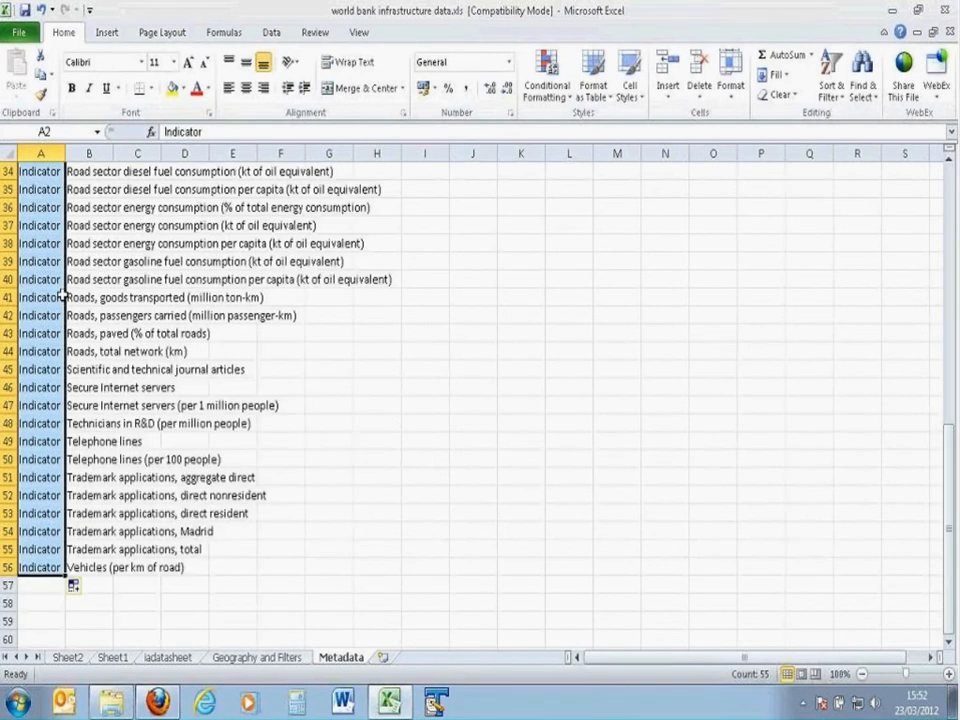
scroll(62, 296, "up", 11)
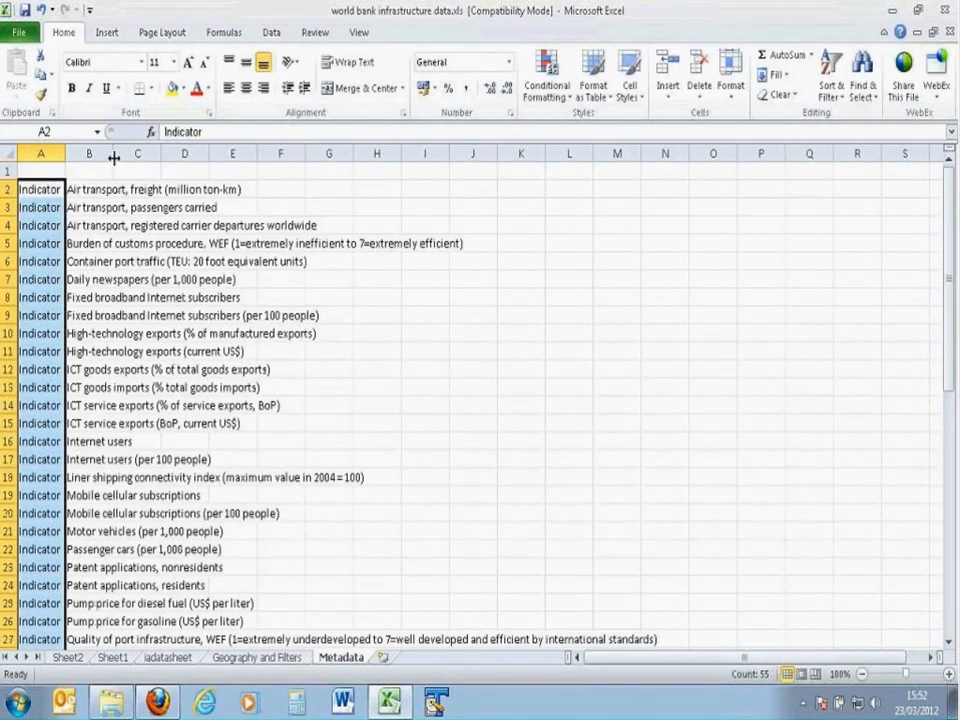
left_click_drag(114, 157, 445, 286)
Step: Enter "Name" in C2 and fill it down column C for all the indicators
key("Right")
key("Right")
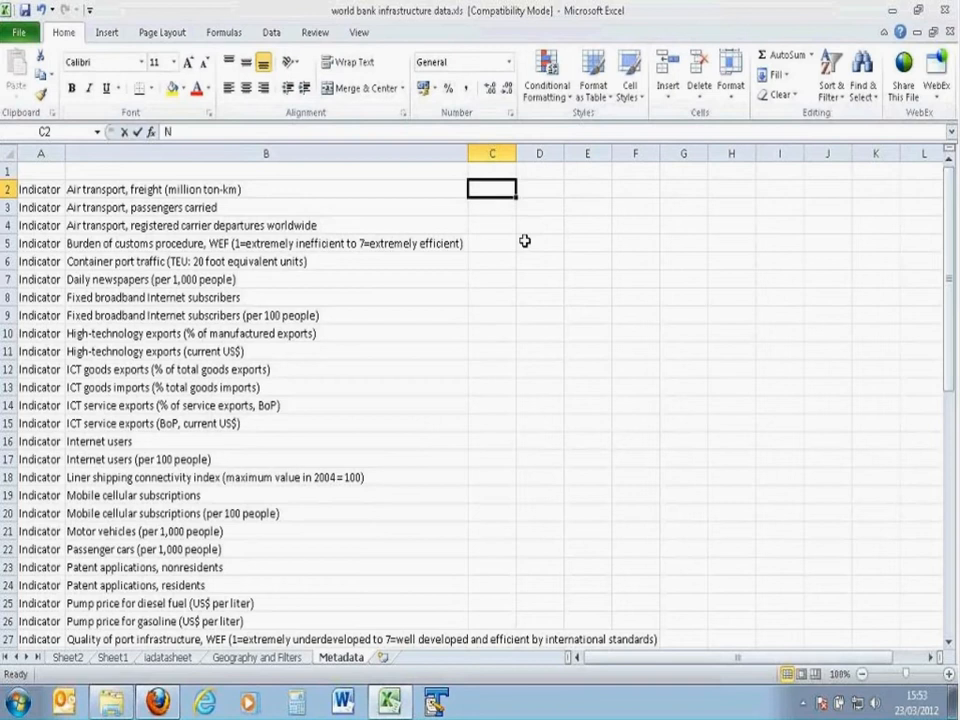
type("Name")
key("Return")
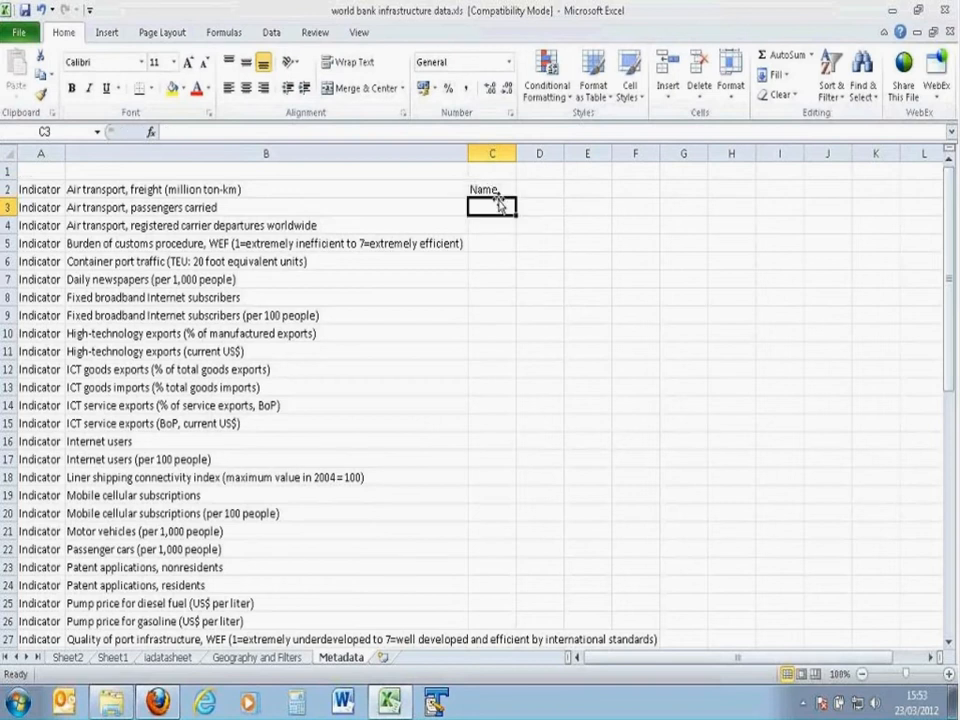
left_click(499, 189)
double_click(516, 199)
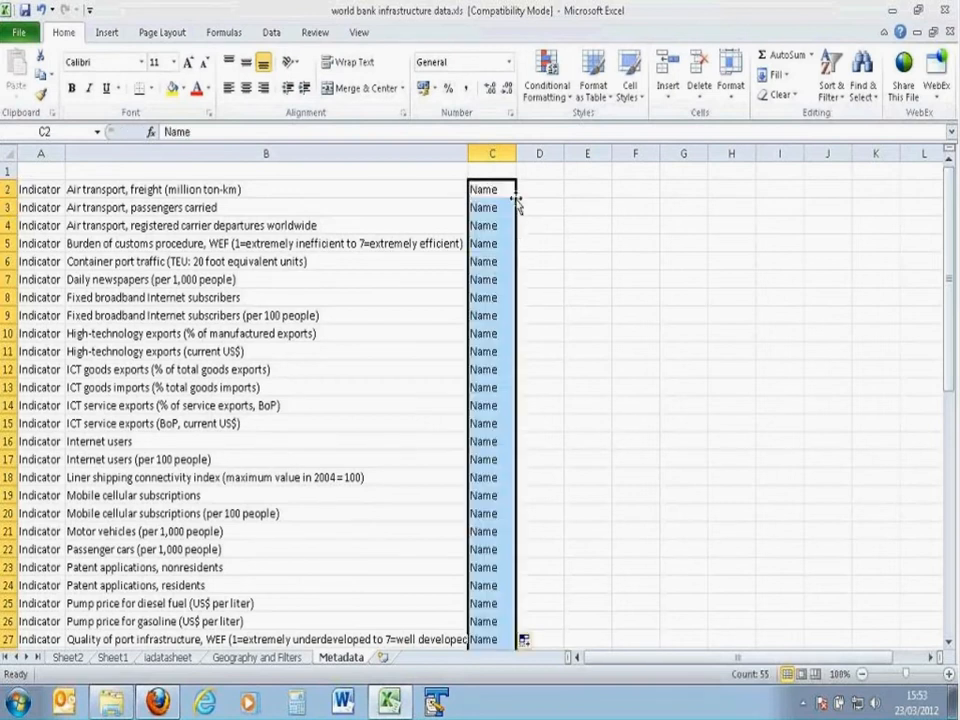
Step: Enter the formula =B2 in D2, widen column D, and fill the formula down for all the indicators
left_click(529, 187)
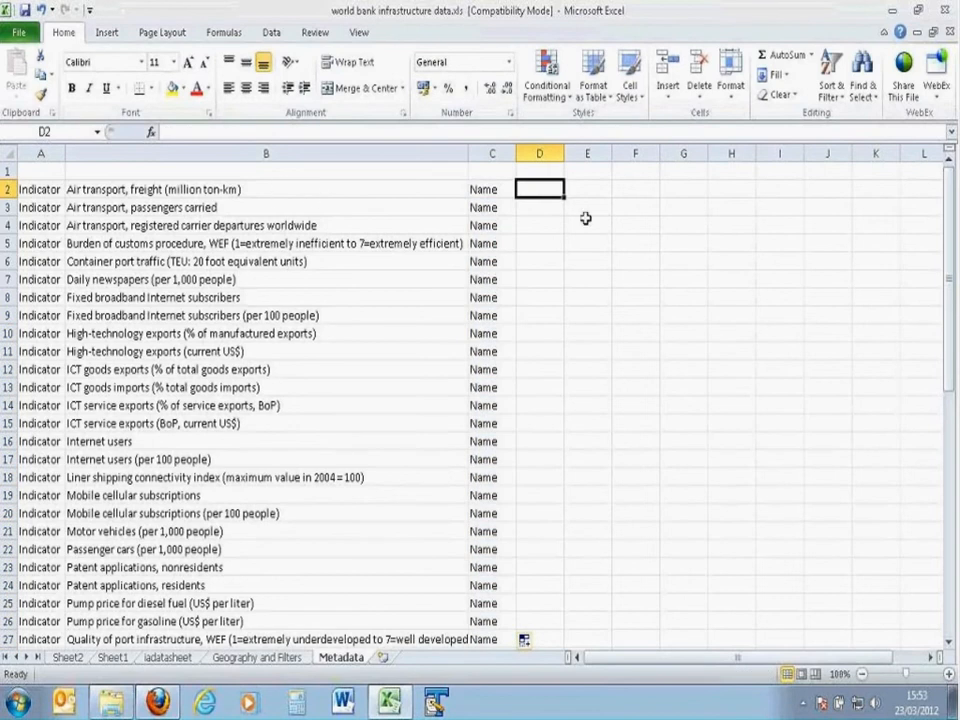
type("=")
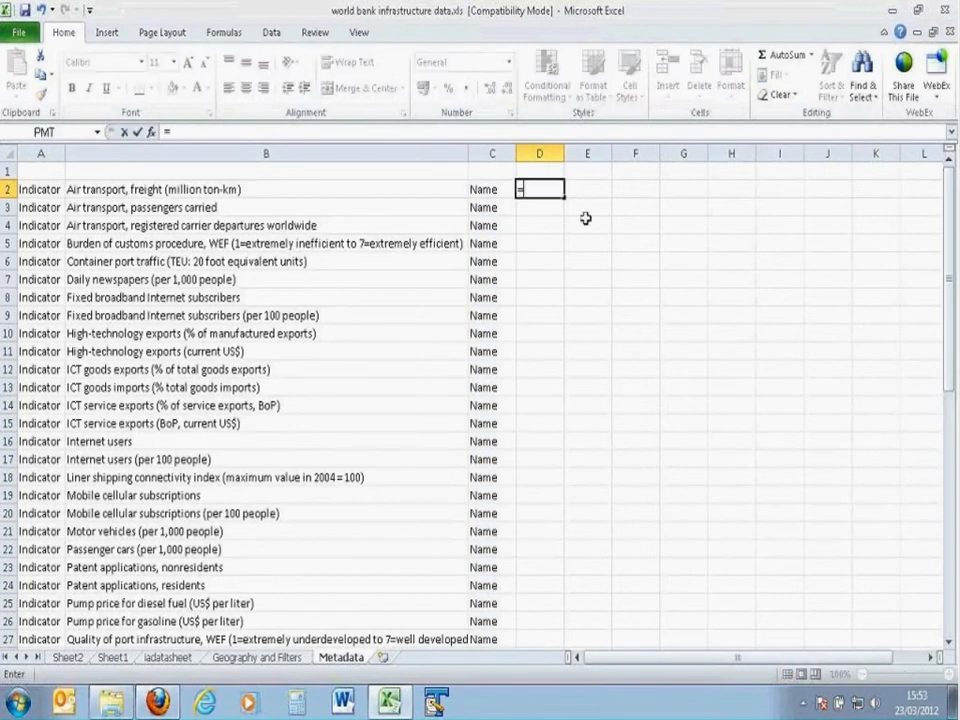
left_click(228, 190)
key("Return")
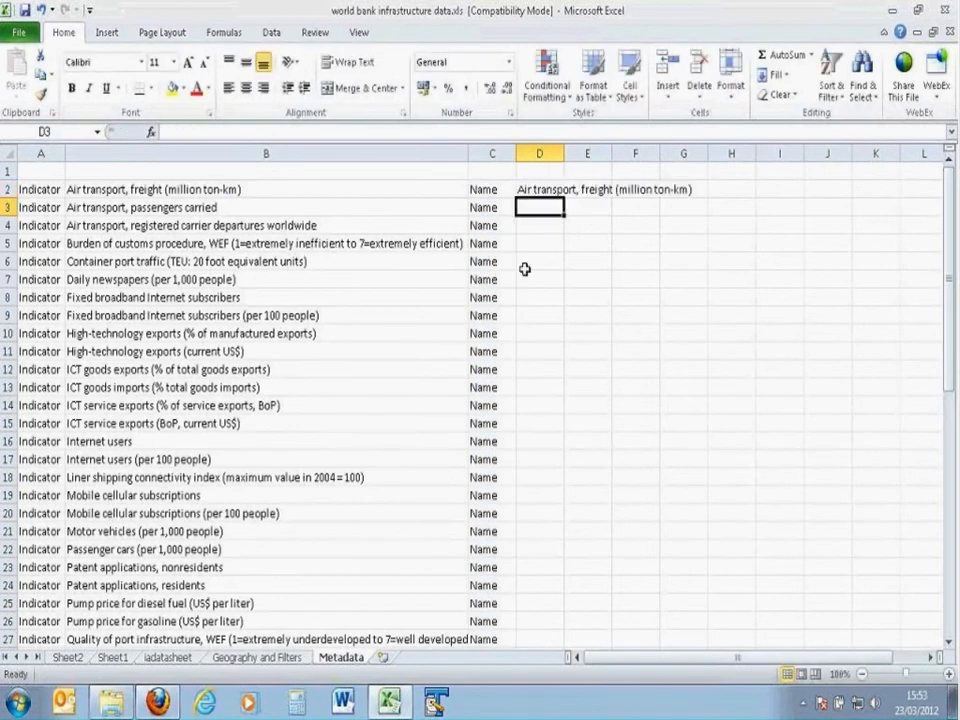
left_click(527, 189)
left_click_drag(564, 152, 722, 152)
double_click(722, 198)
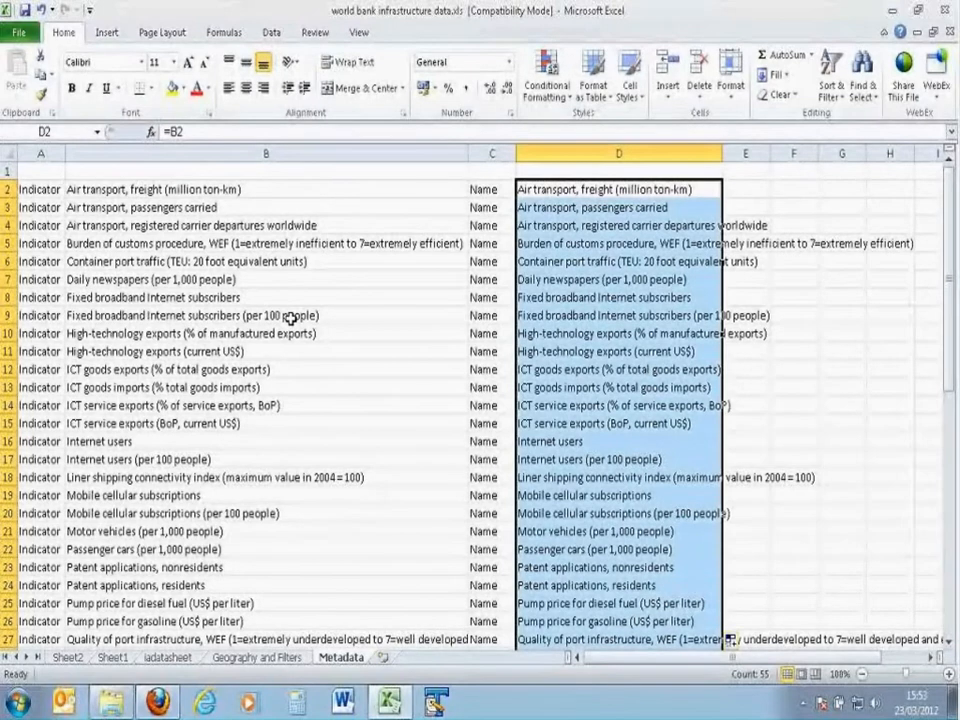
Step: Copy the metadata block A2:D56 and paste it below at A58, leaving one blank row between
left_click_drag(40, 189, 607, 356)
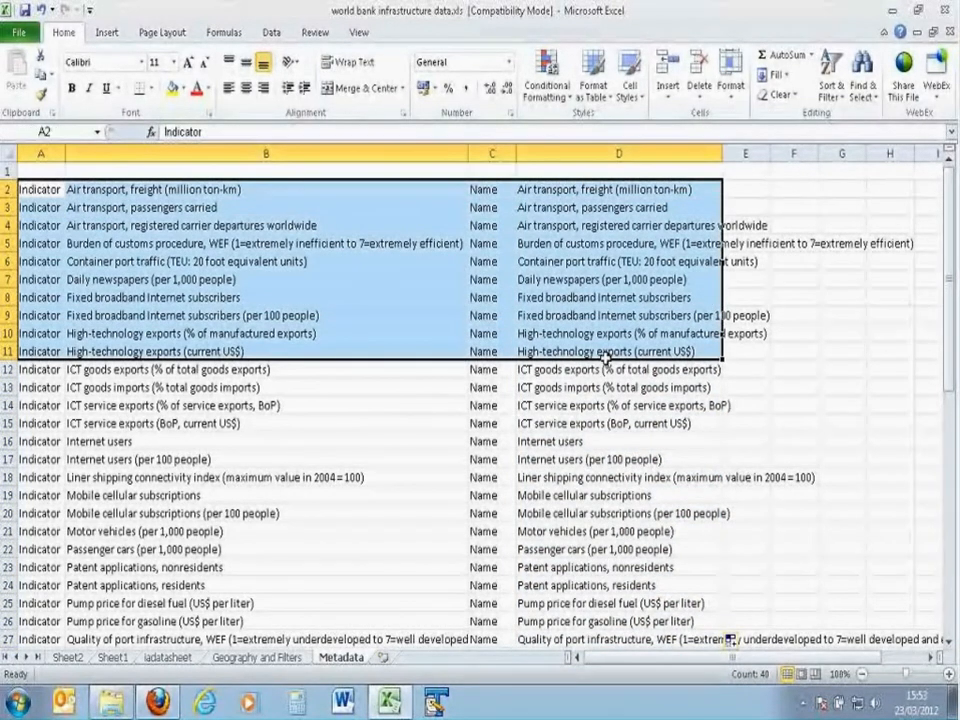
key("ctrl+shift+Down")
key("ctrl+c")
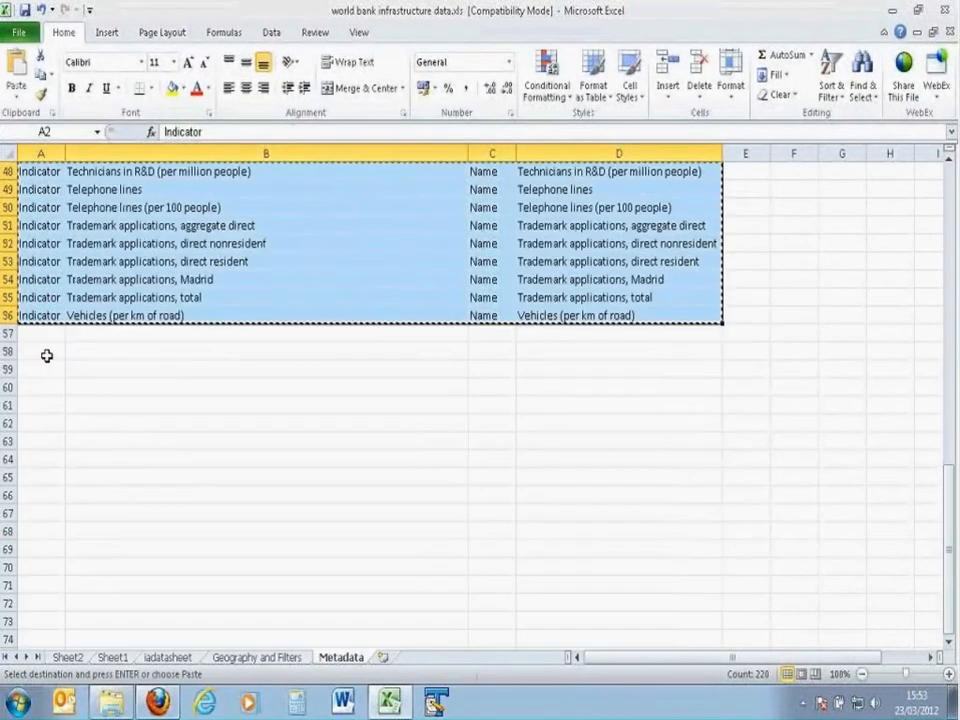
left_click(47, 352)
key("ctrl+v")
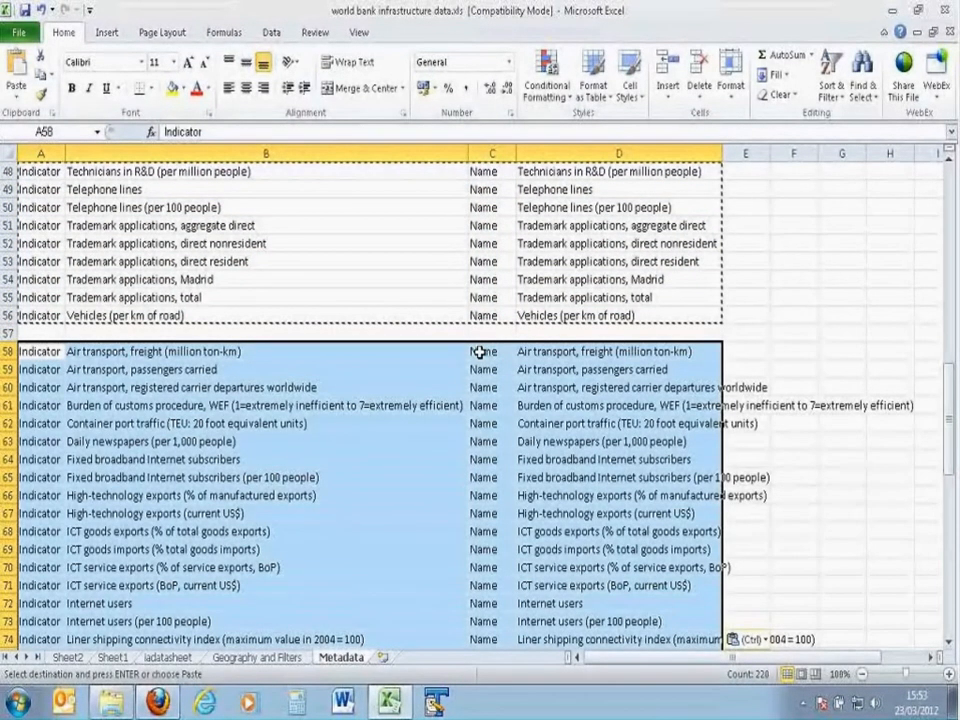
Step: Change column C of the second block to "ShortName" from C58 down, widening the column to fit the text
left_click(480, 352)
type("ShortName")
key("Return")
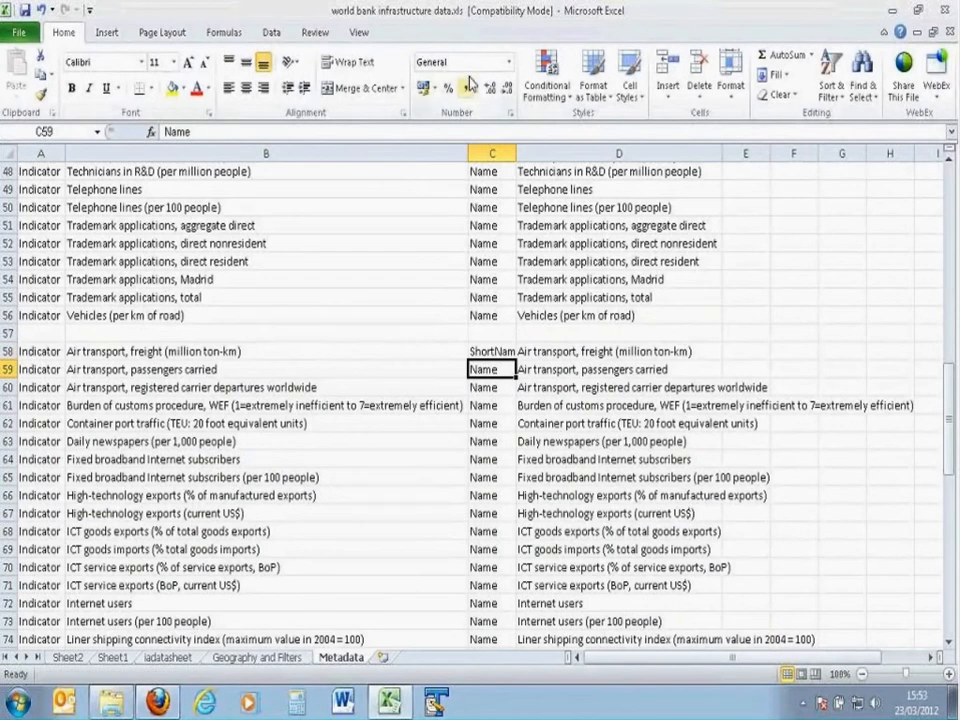
left_click_drag(516, 150, 539, 150)
left_click(533, 346)
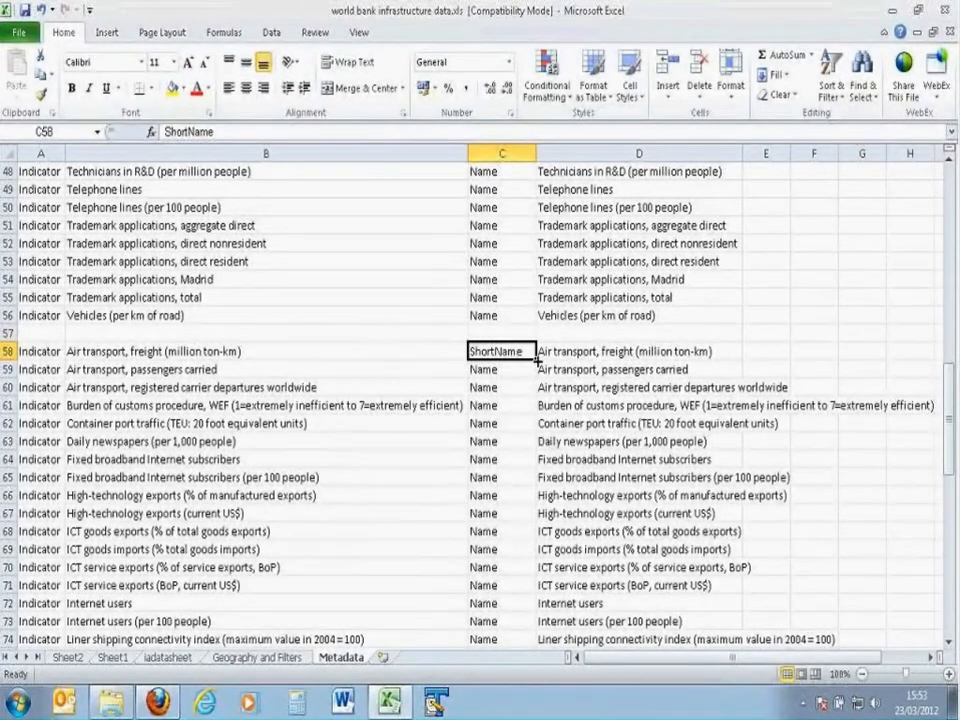
double_click(537, 358)
left_click(513, 352)
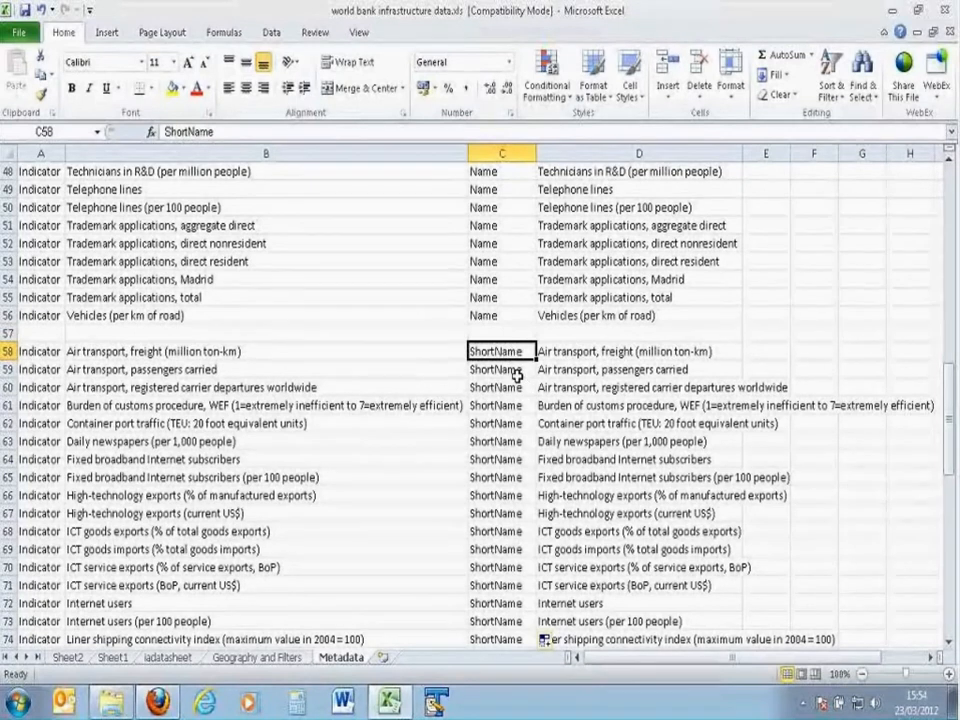
Step: Copy the ShortName block A58:D112 and paste it below at A114, leaving one blank row between
scroll(516, 374, "down", 1)
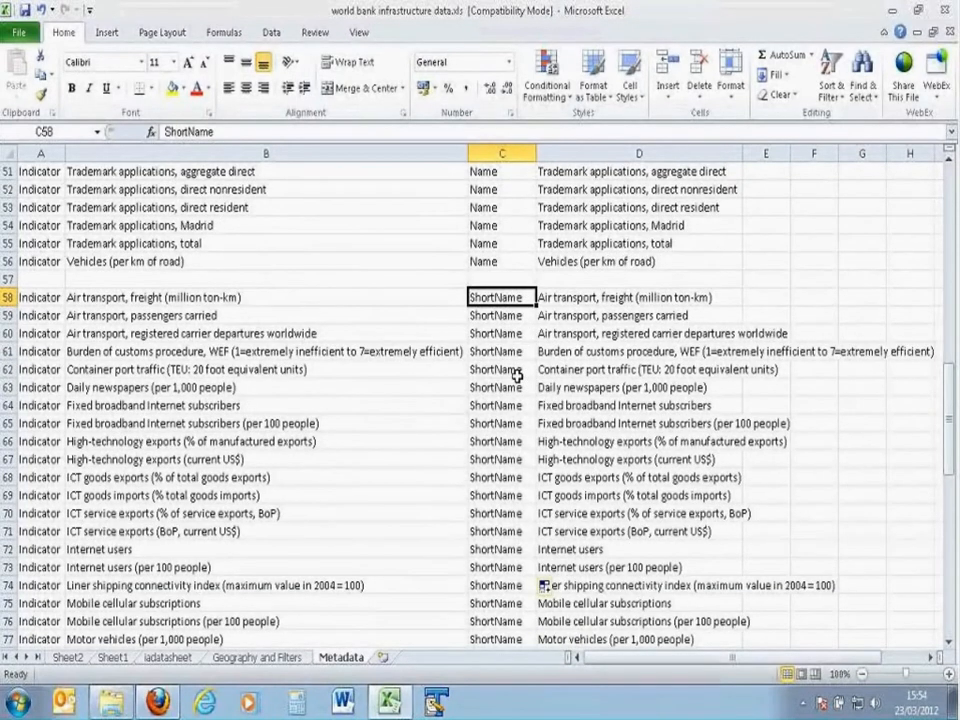
scroll(516, 374, "down", 2)
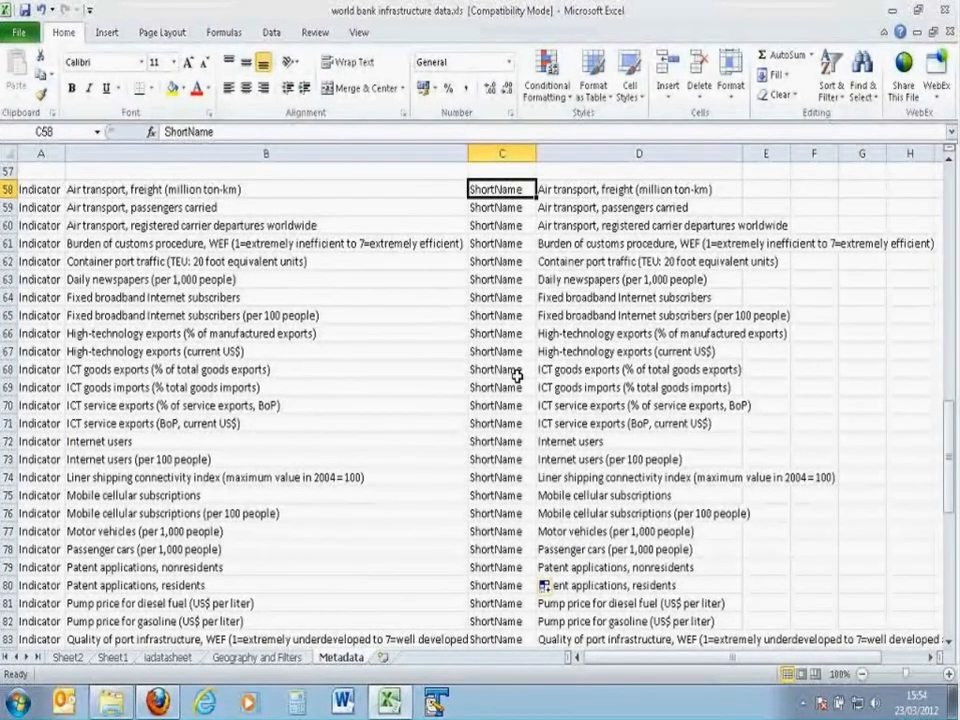
scroll(530, 385, "up", 3)
left_click(553, 351)
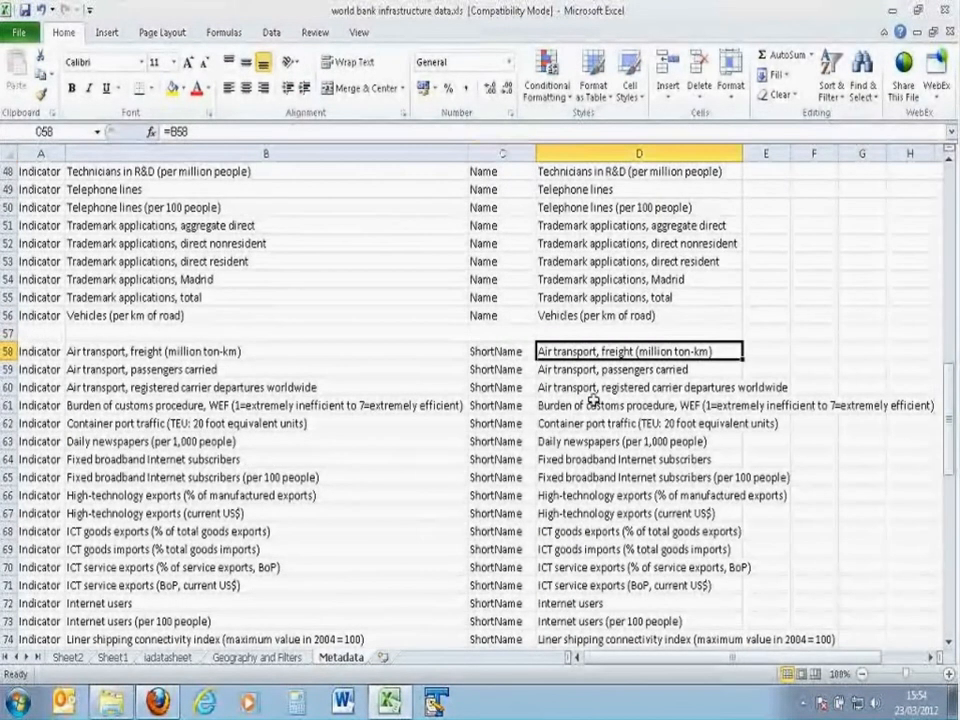
left_click_drag(55, 351, 538, 512)
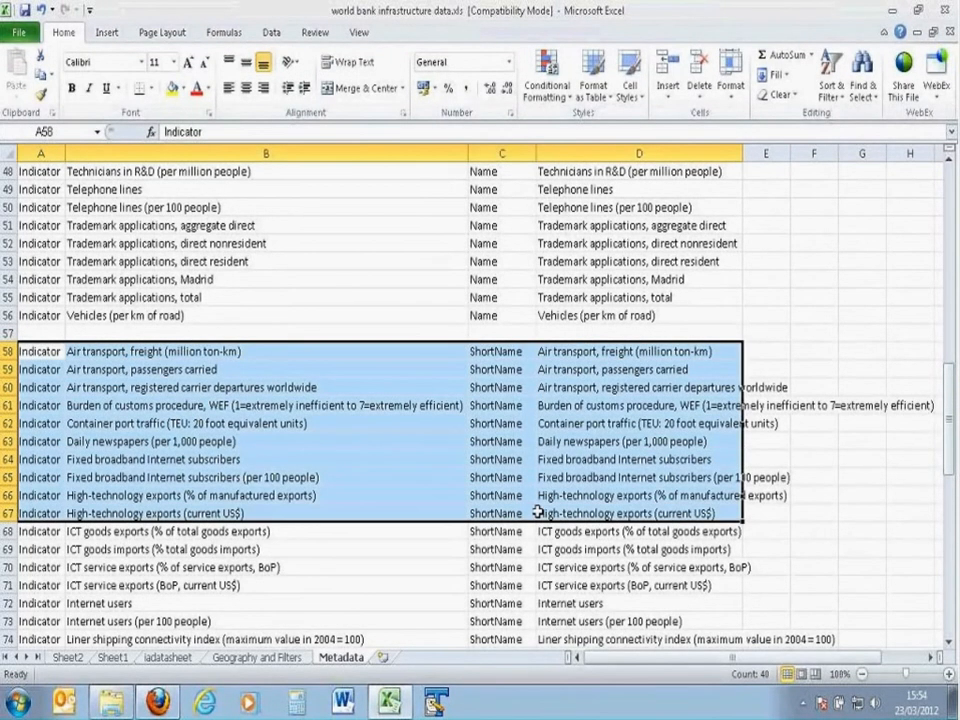
key("End")
key("shift+Down")
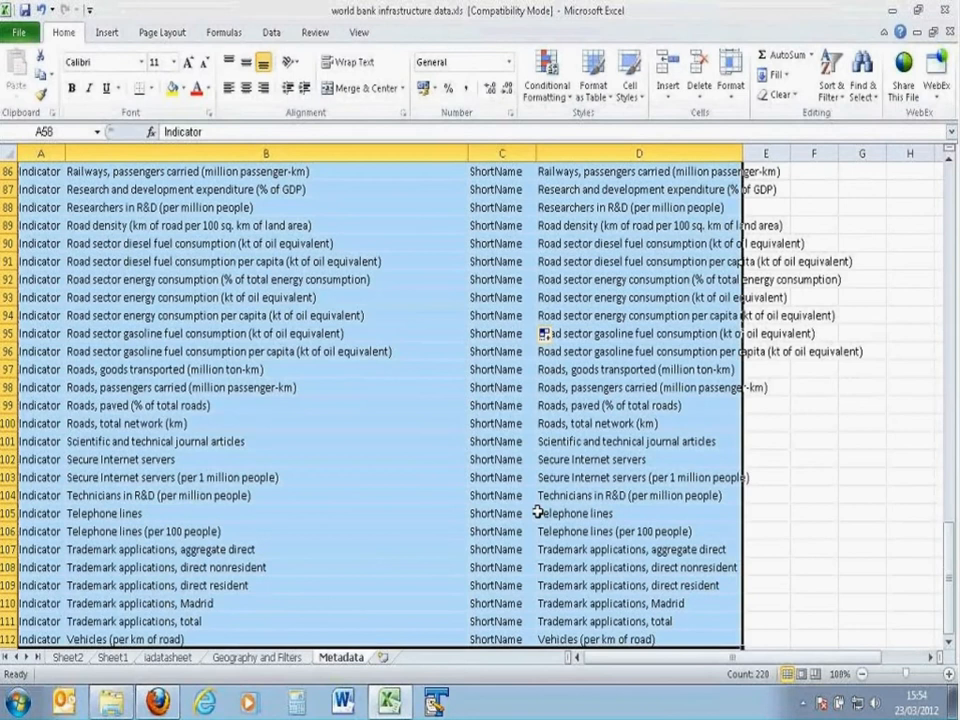
key("ctrl+c")
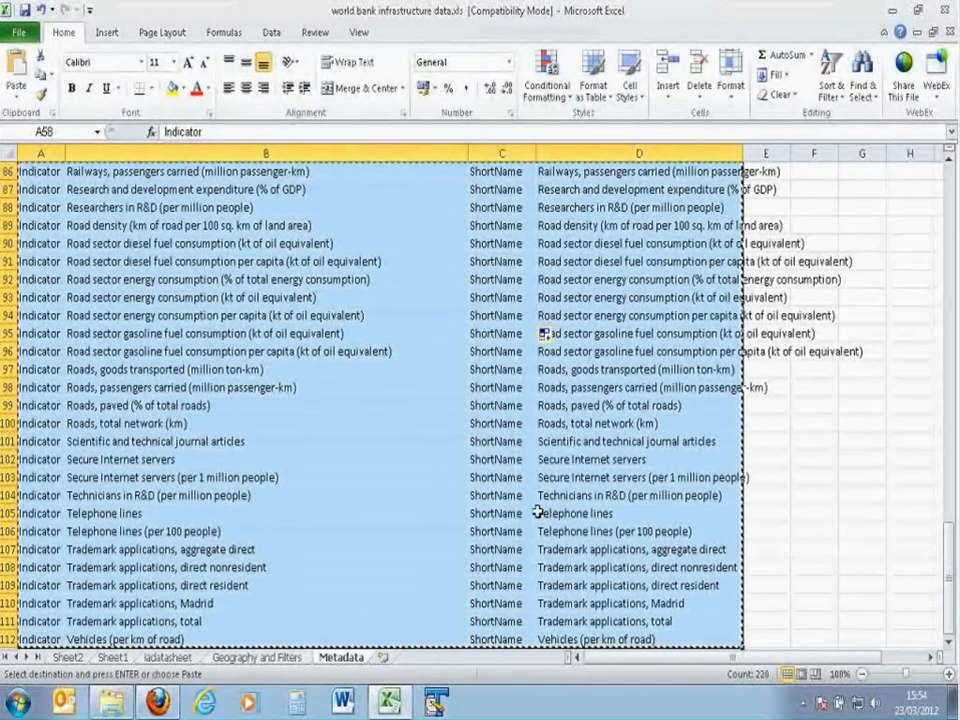
scroll(396, 393, "down", 6)
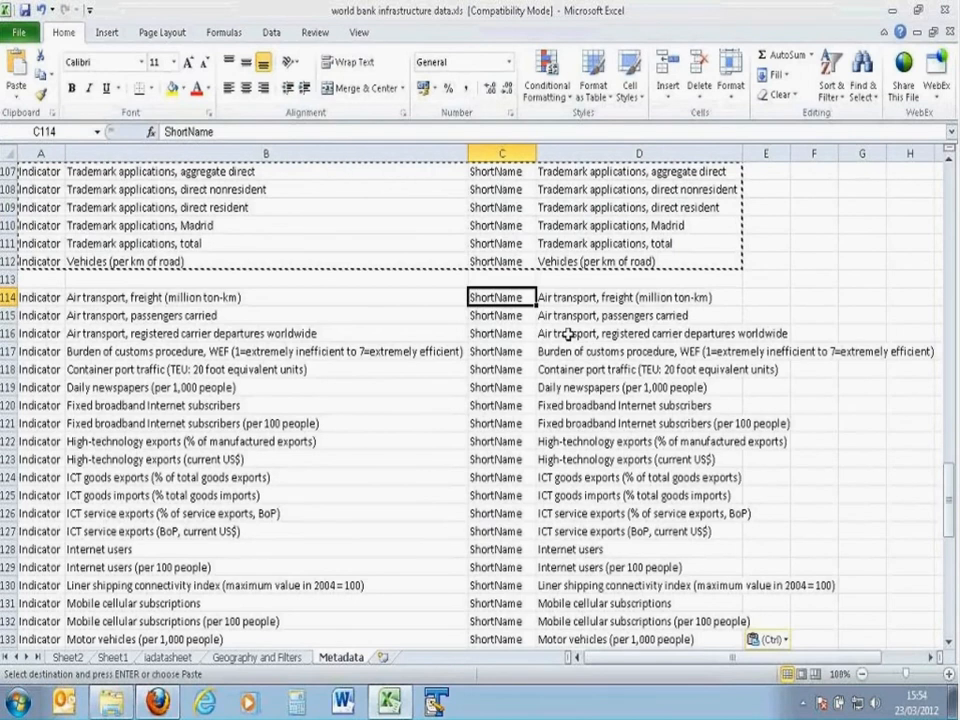
Step: Replace the property in C114 with "Theme" and fill it down column C of the third block
type("T")
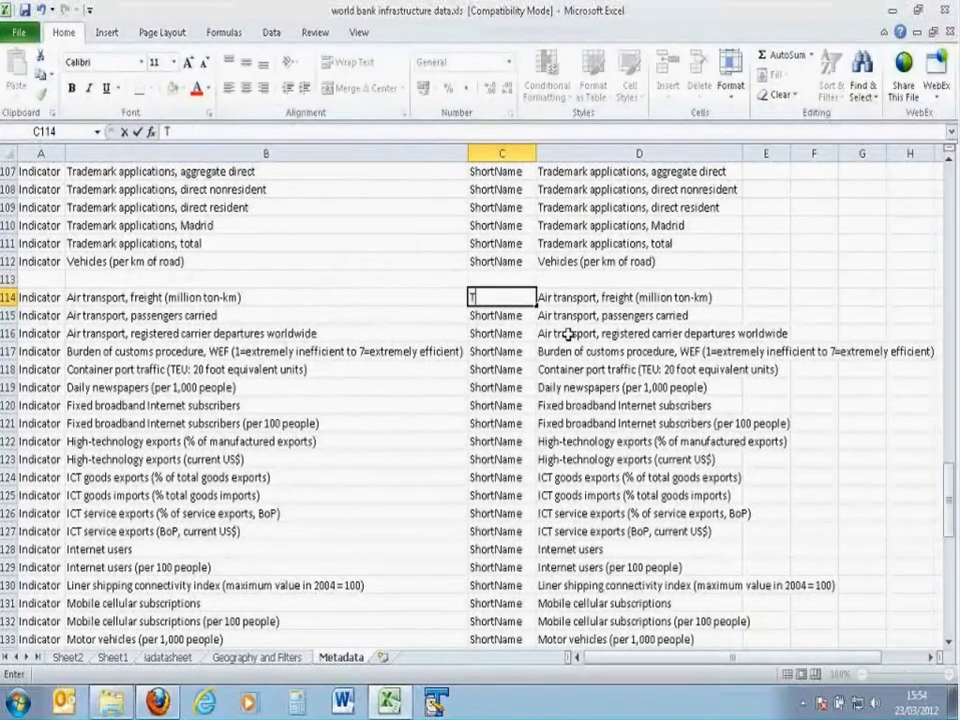
type("heme")
key("Return")
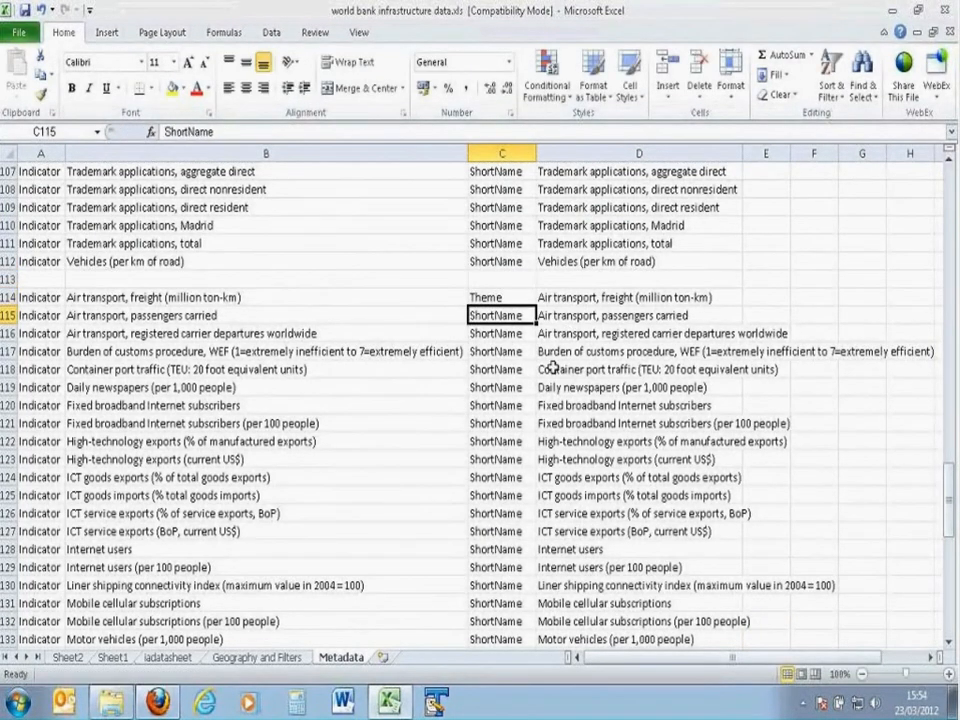
key("Up")
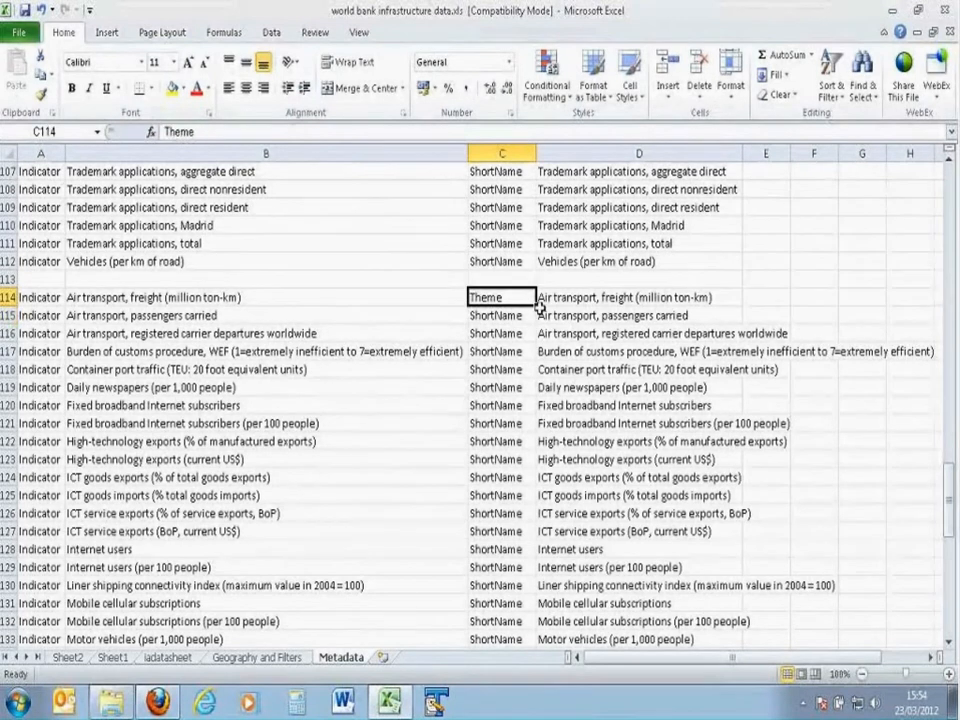
double_click(537, 306)
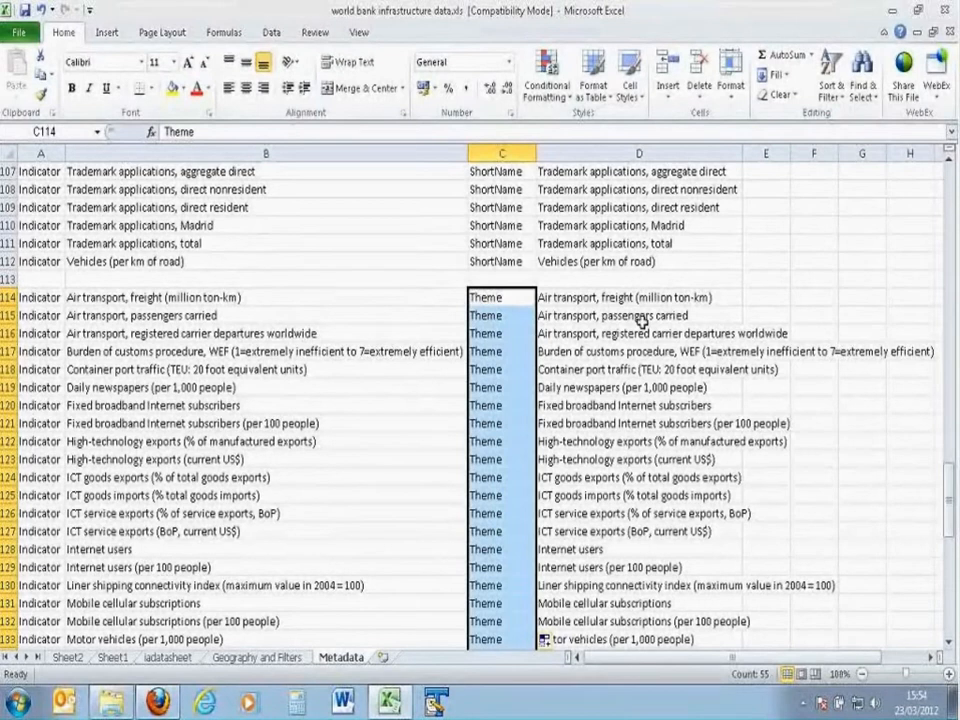
Step: Set D114 to "World Bank Infrastructure Dataset" and fill it down column D of the Theme block
key("Right")
type("W")
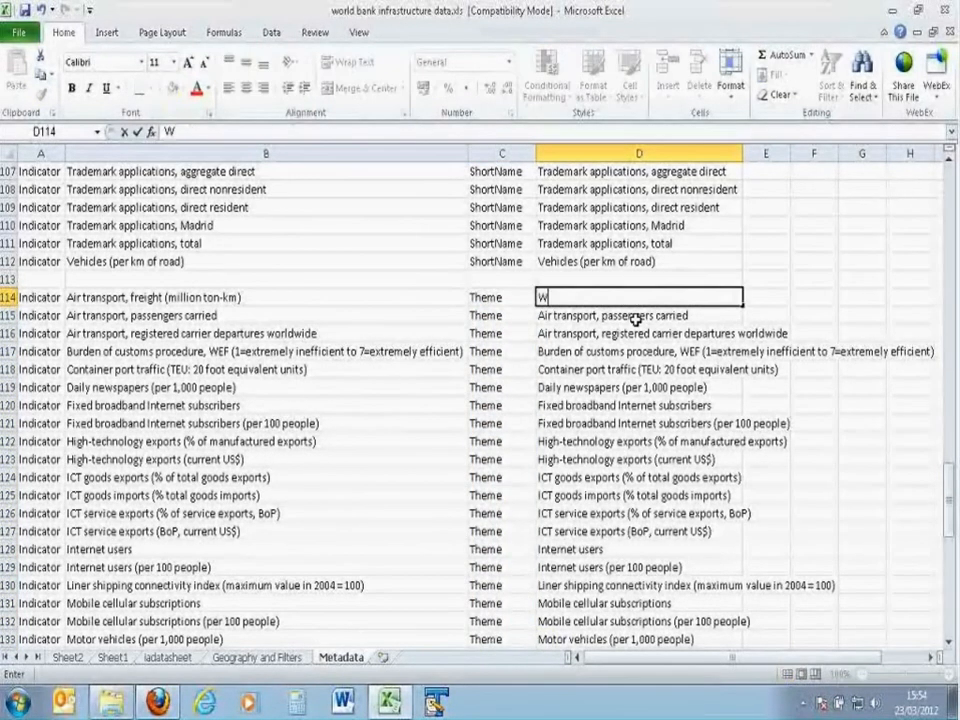
type("orld Bank Infr")
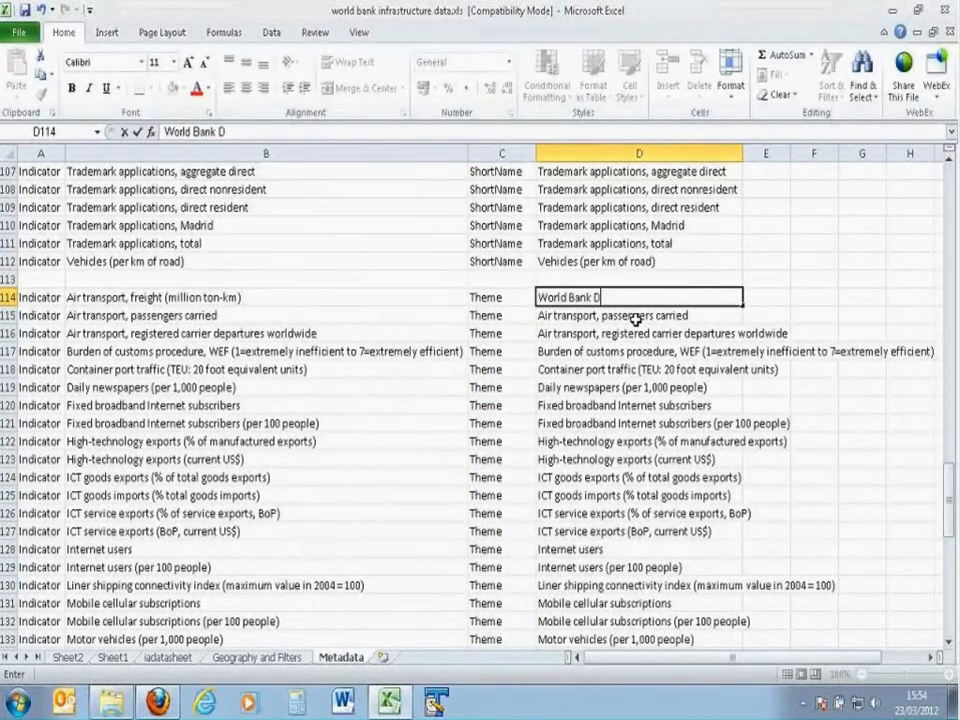
type("astructure Dataset")
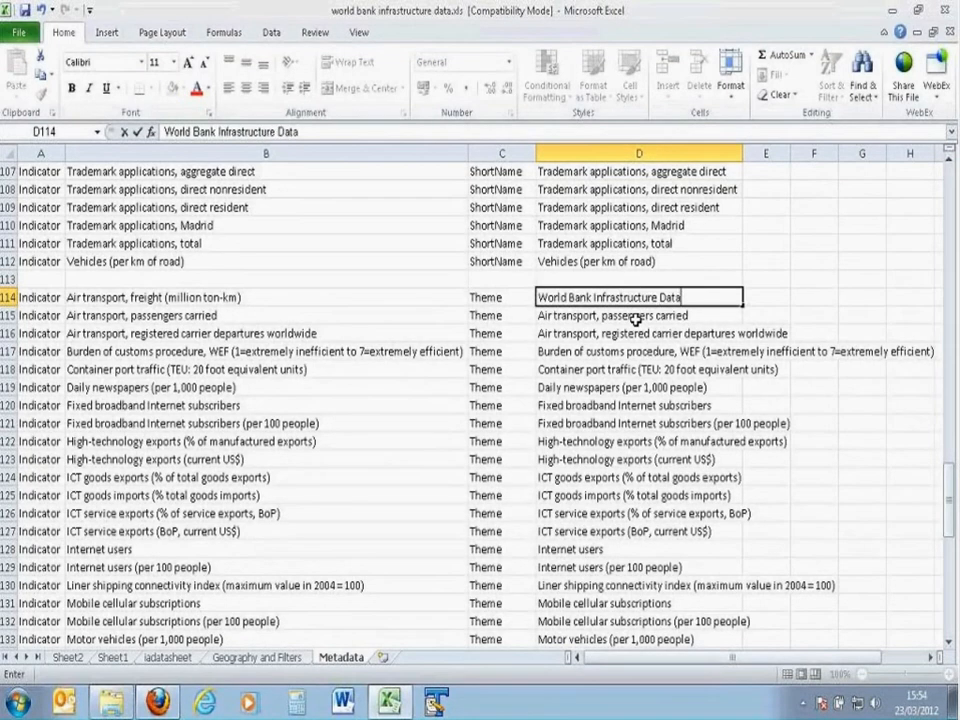
key("Return")
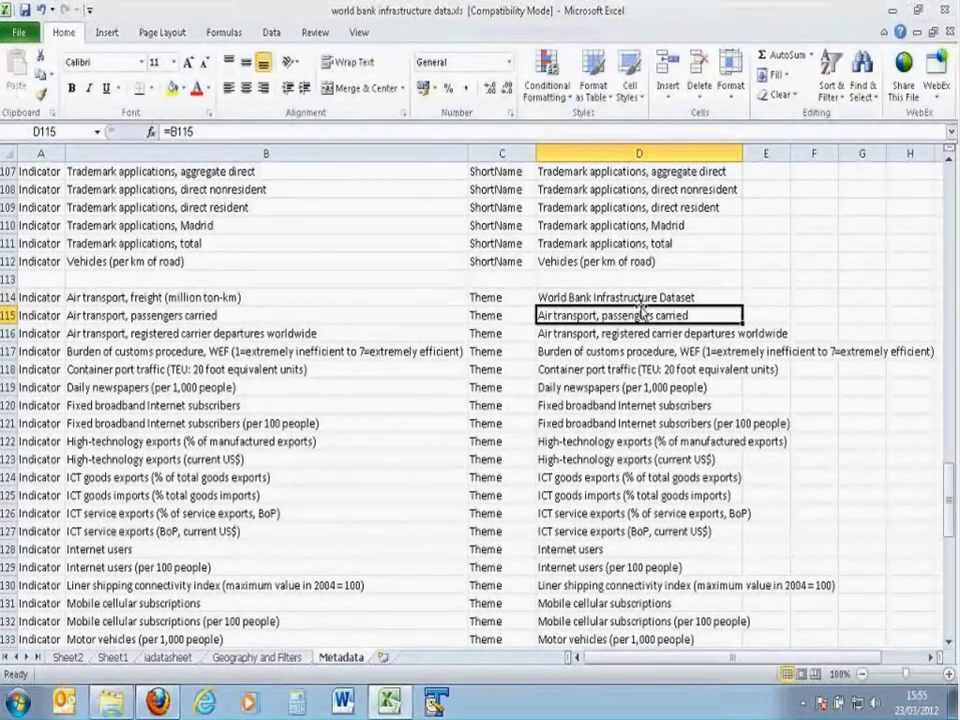
left_click(636, 298)
double_click(743, 306)
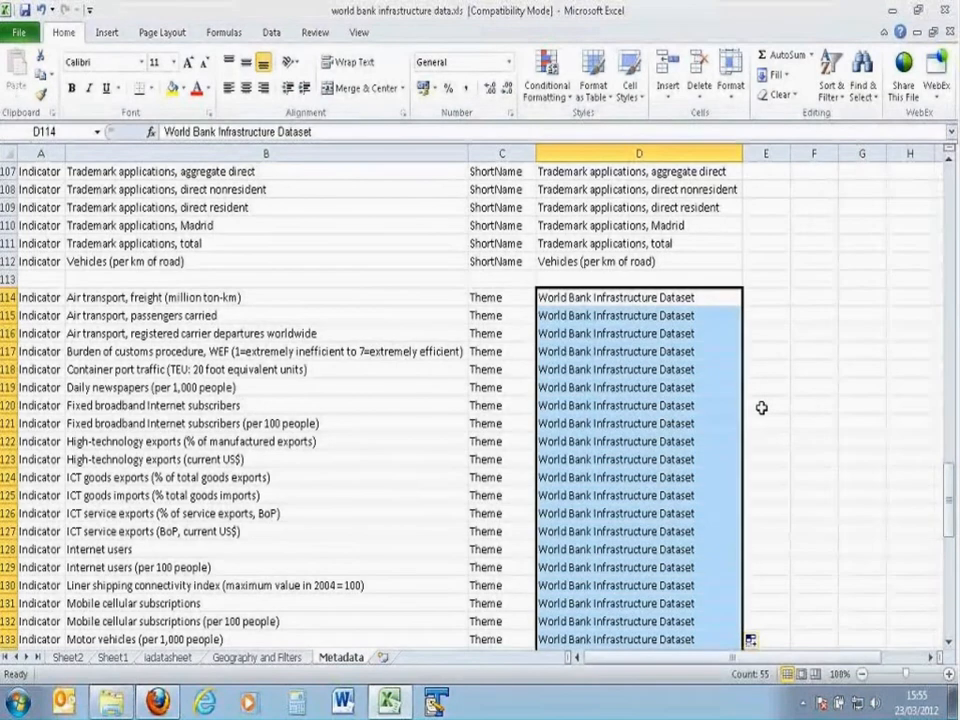
Step: Copy the Theme block A114:D168 and paste it below at A170, leaving one blank row between
left_click(40, 296)
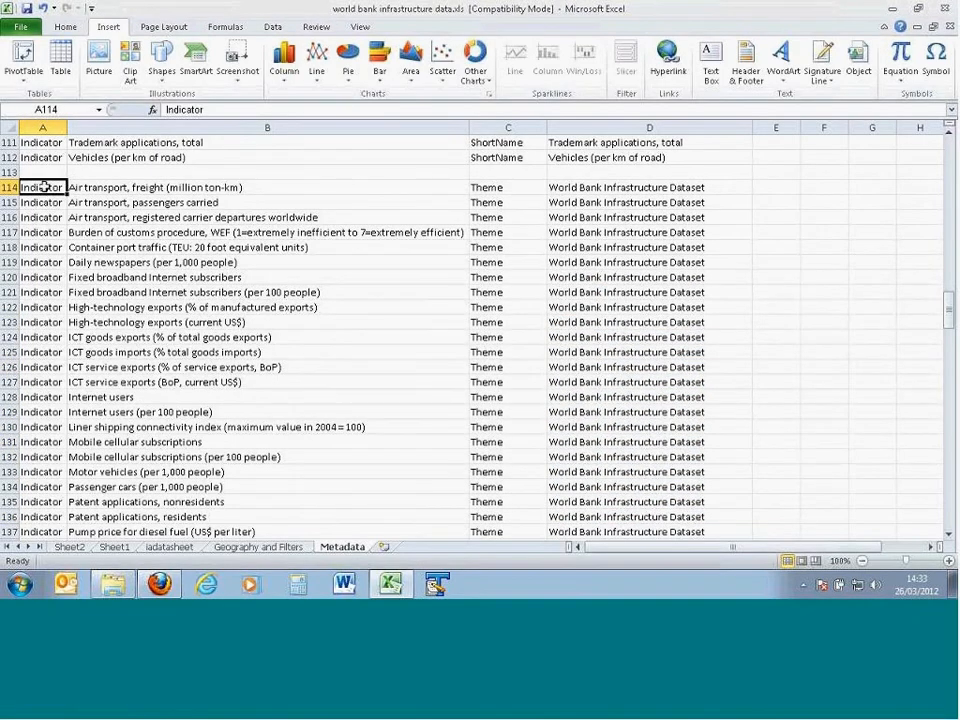
left_click_drag(42, 187, 632, 551)
key("ctrl+c")
scroll(308, 457, "down", 3)
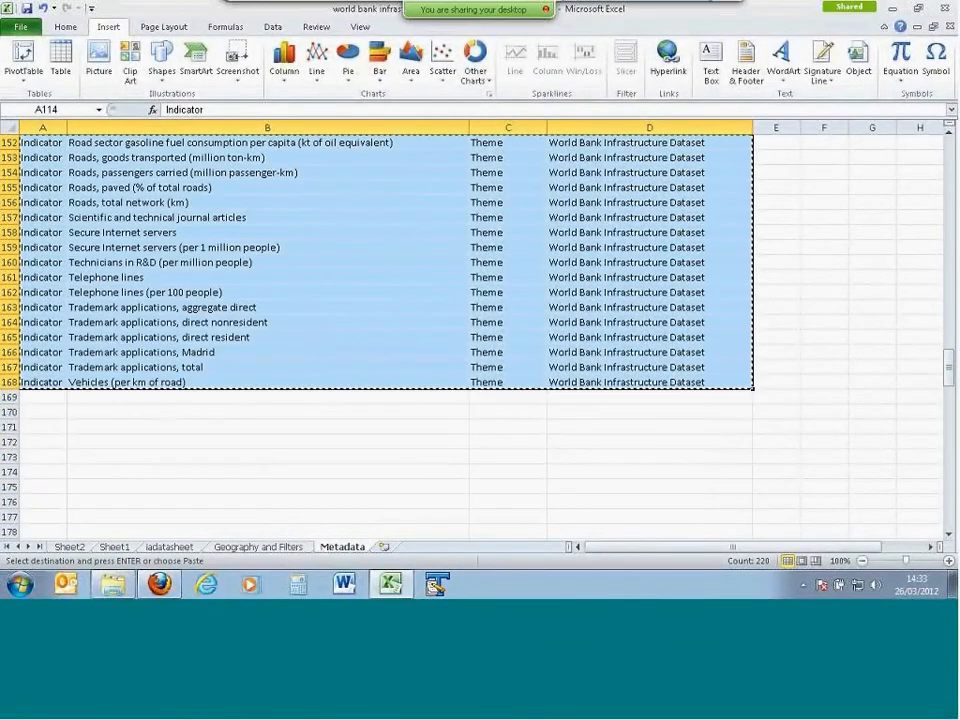
left_click(43, 412)
key("ctrl+v")
Step: Replace the property in C170 with "DataType" and fill it down column C of the fourth block
scroll(538, 411, "down", 1)
left_click(492, 367)
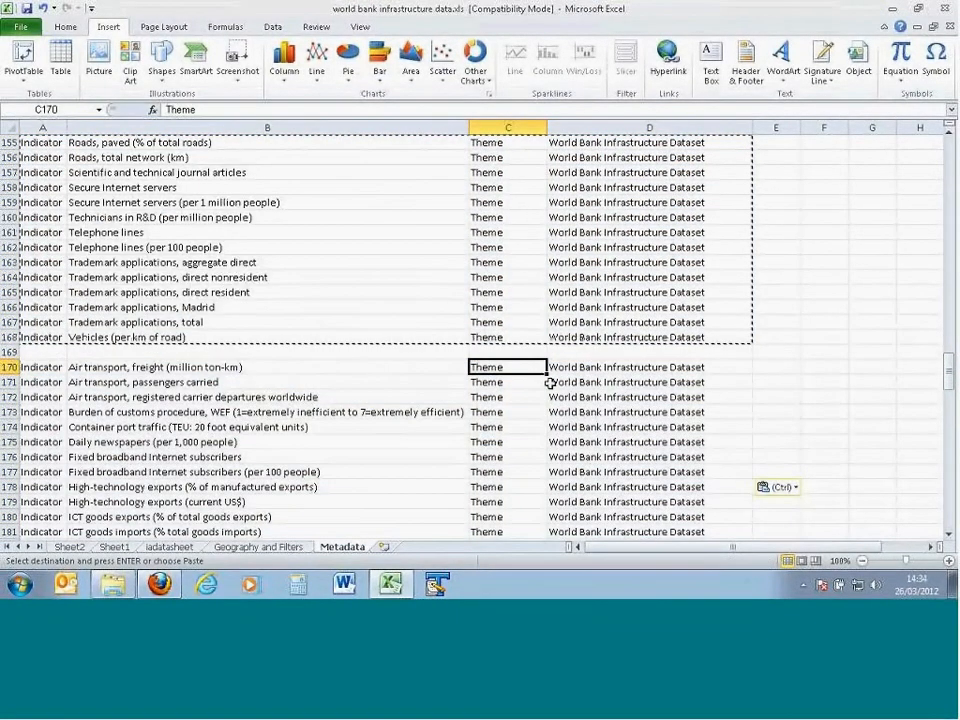
type("DataTy")
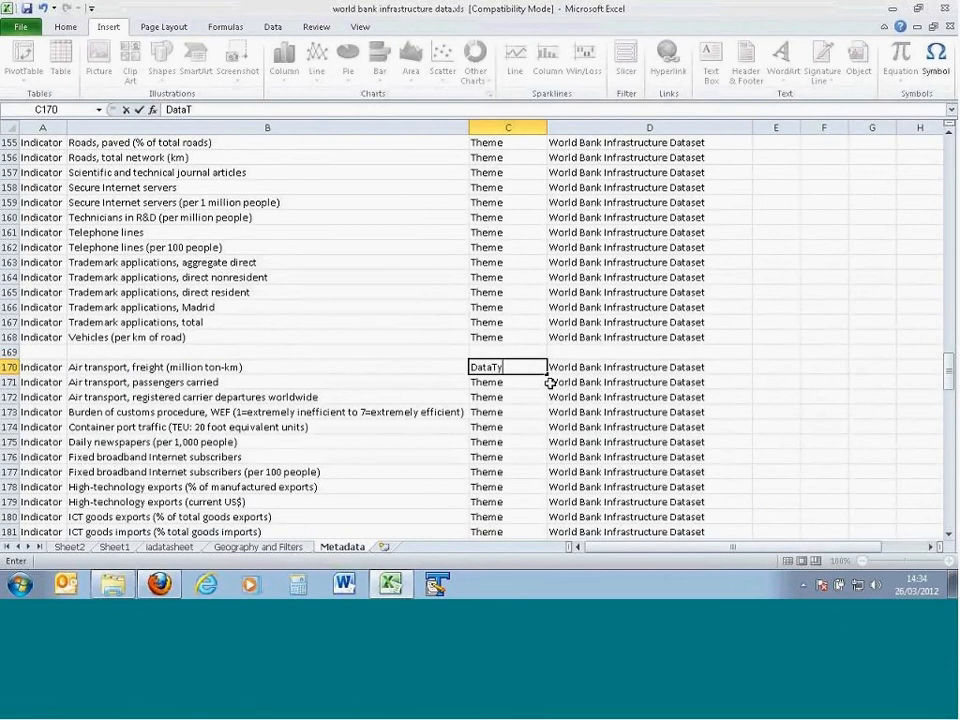
type("pe")
key("Return")
left_click(545, 372)
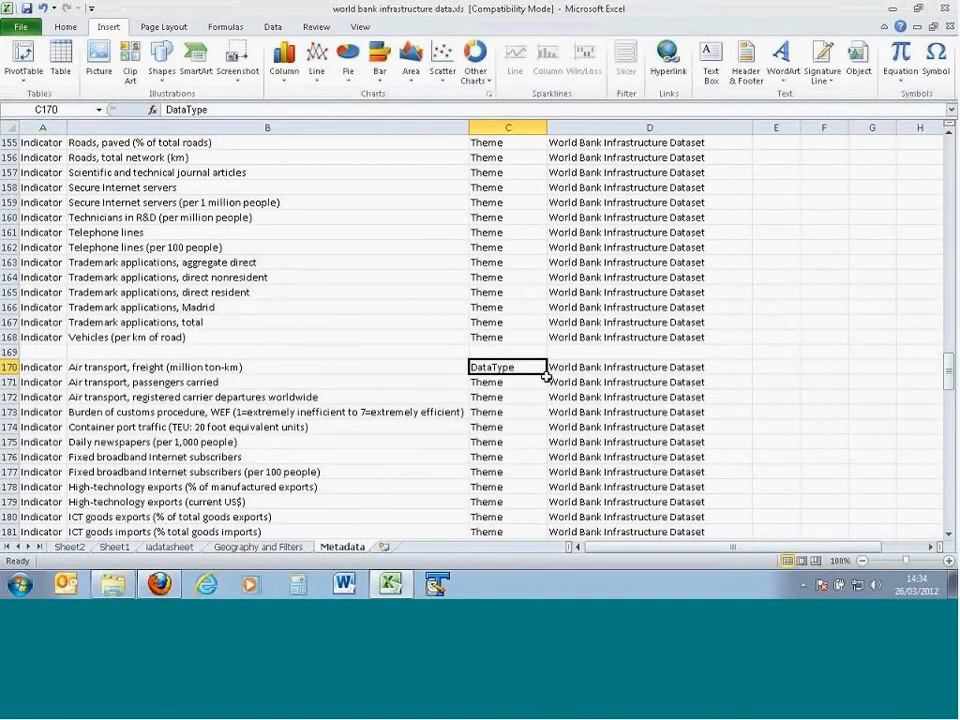
double_click(545, 374)
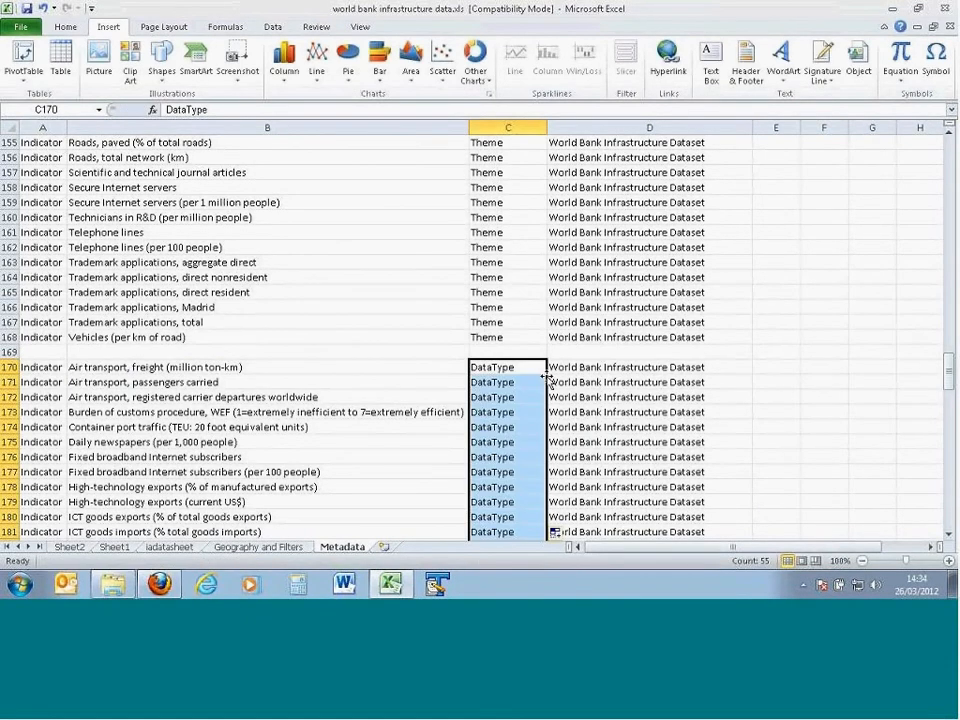
Step: Clear the copied theme values from column D of the DataType block, from D170 down
left_click(606, 367)
key("ctrl+shift+Down")
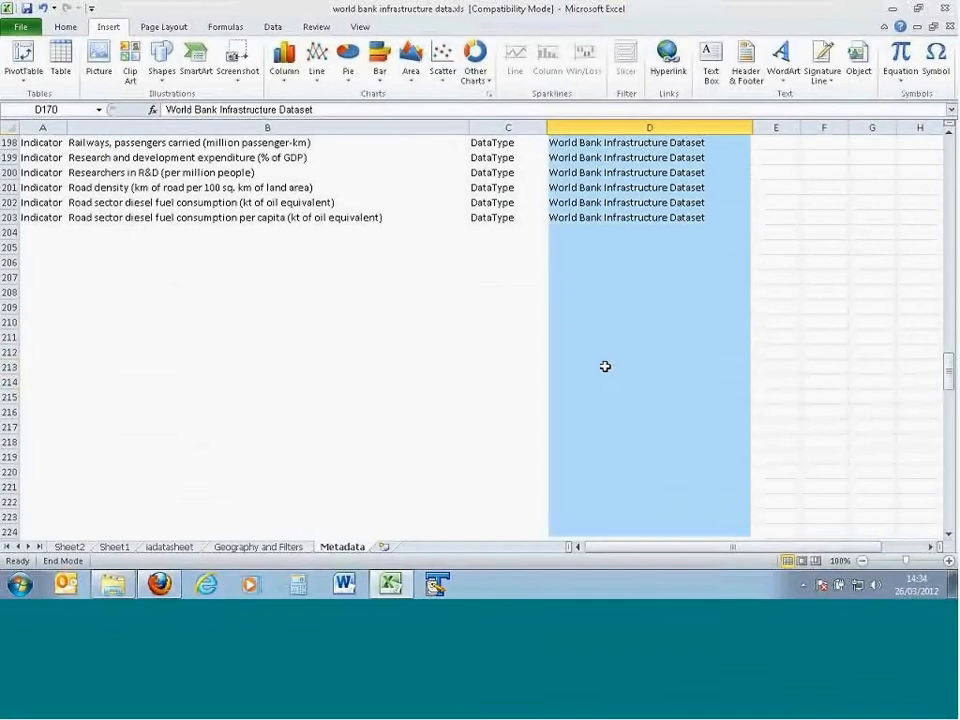
key("Delete")
left_click(604, 348)
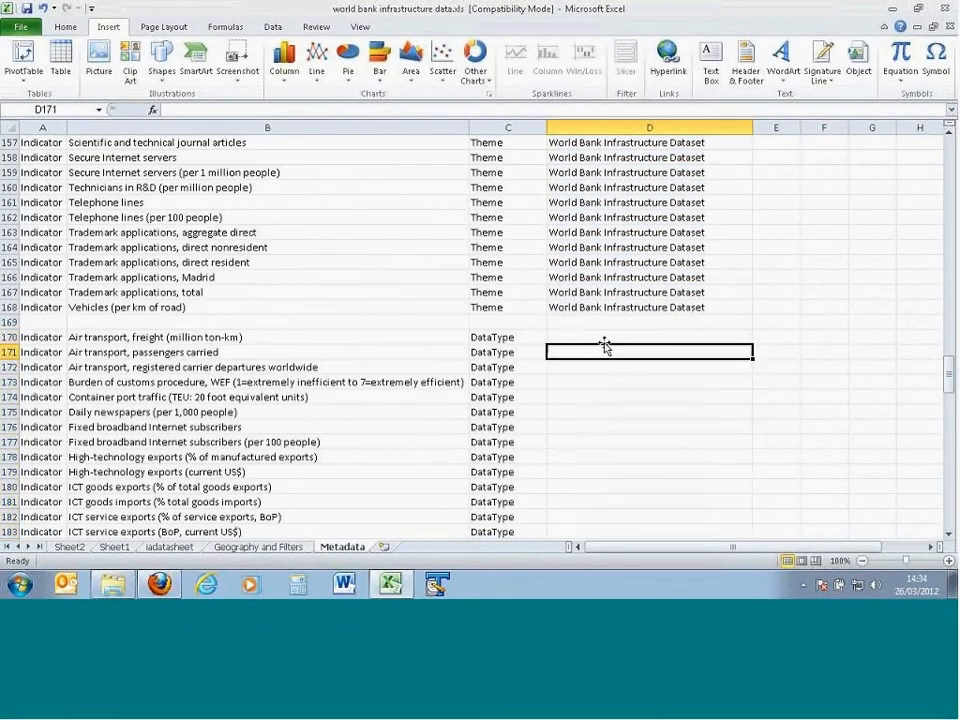
Step: Enter "noagg" in D170 as the data type for Air transport, freight
left_click(596, 336)
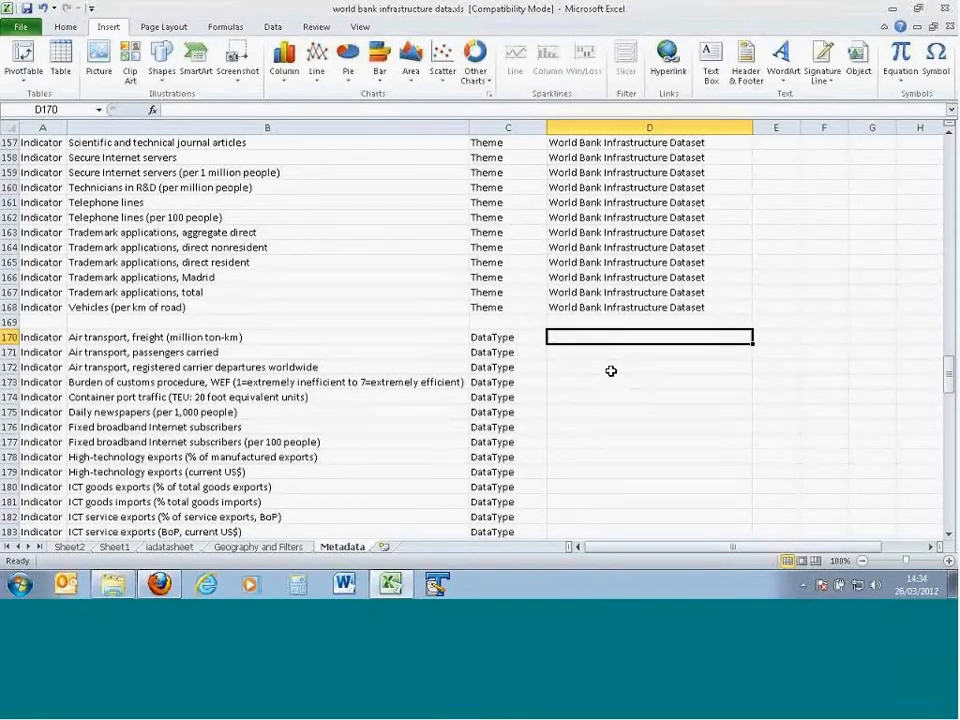
type("n")
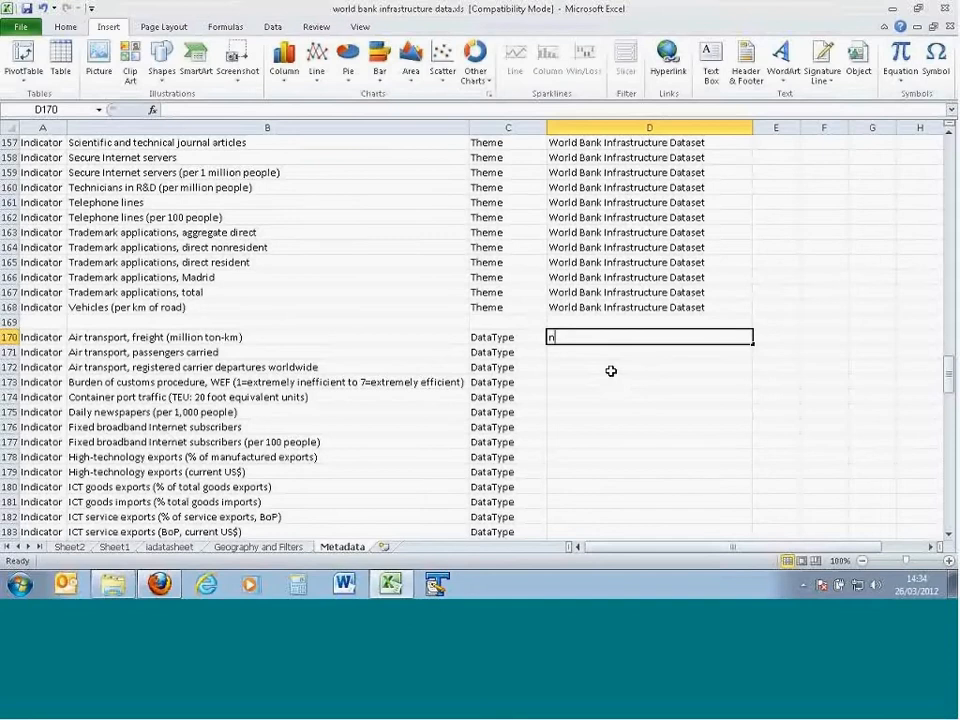
type("oagg")
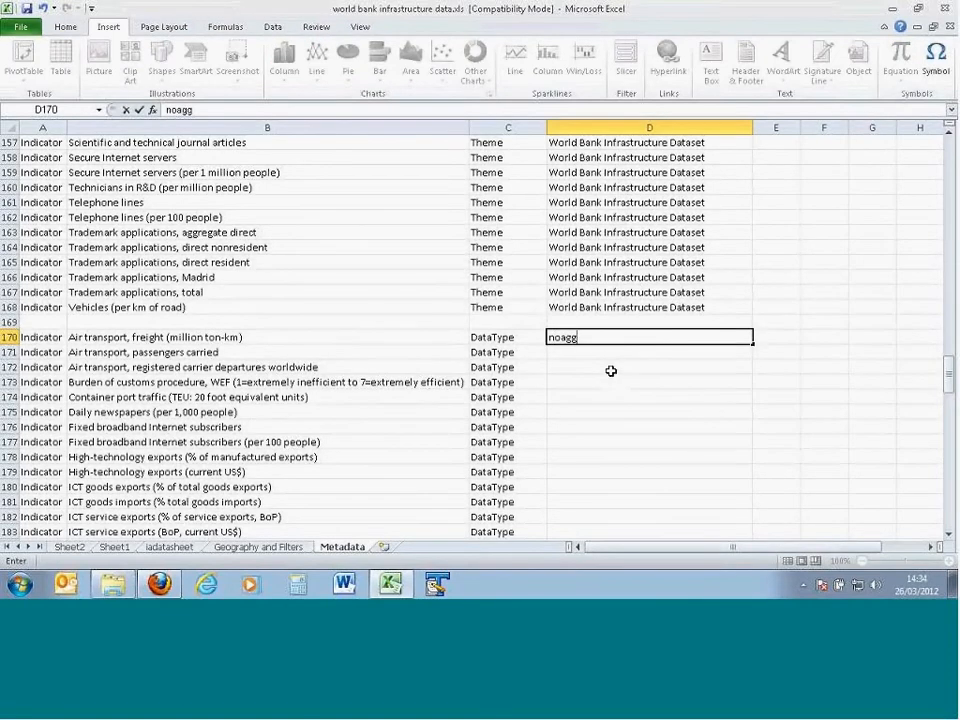
key("Return")
key("Up")
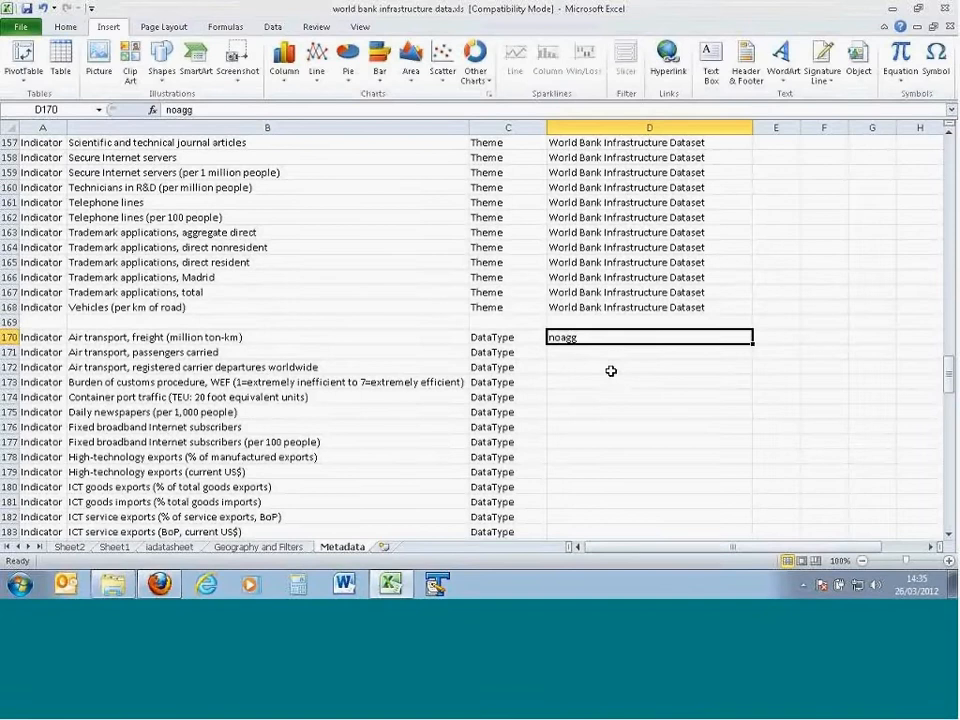
key("Return")
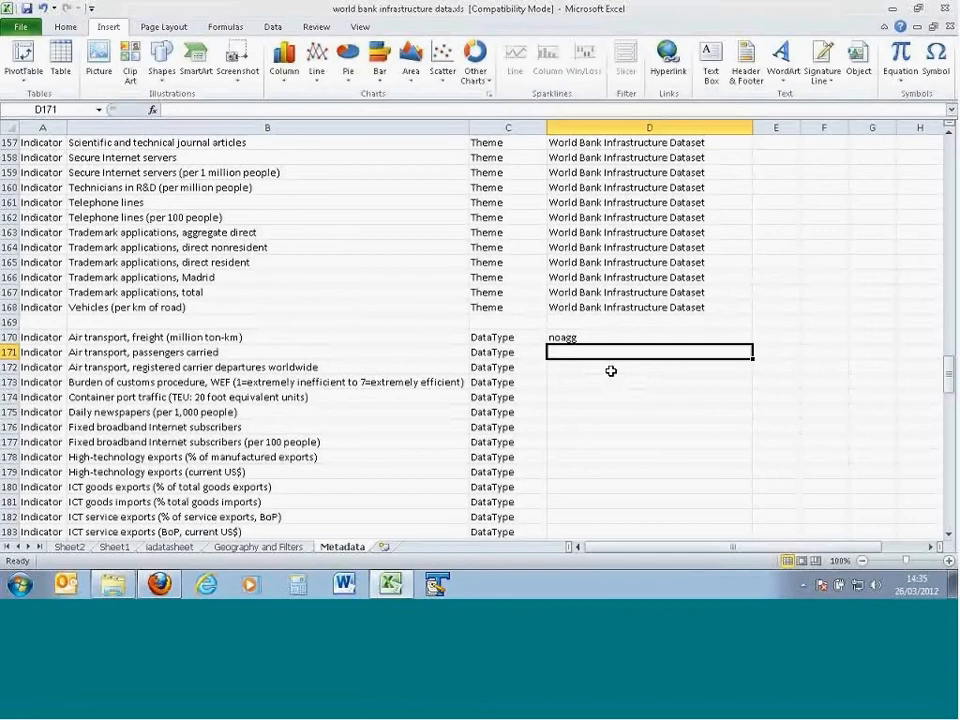
Step: Enter the data types "count" in D171 and D172 and "noagg" in D173
type("count")
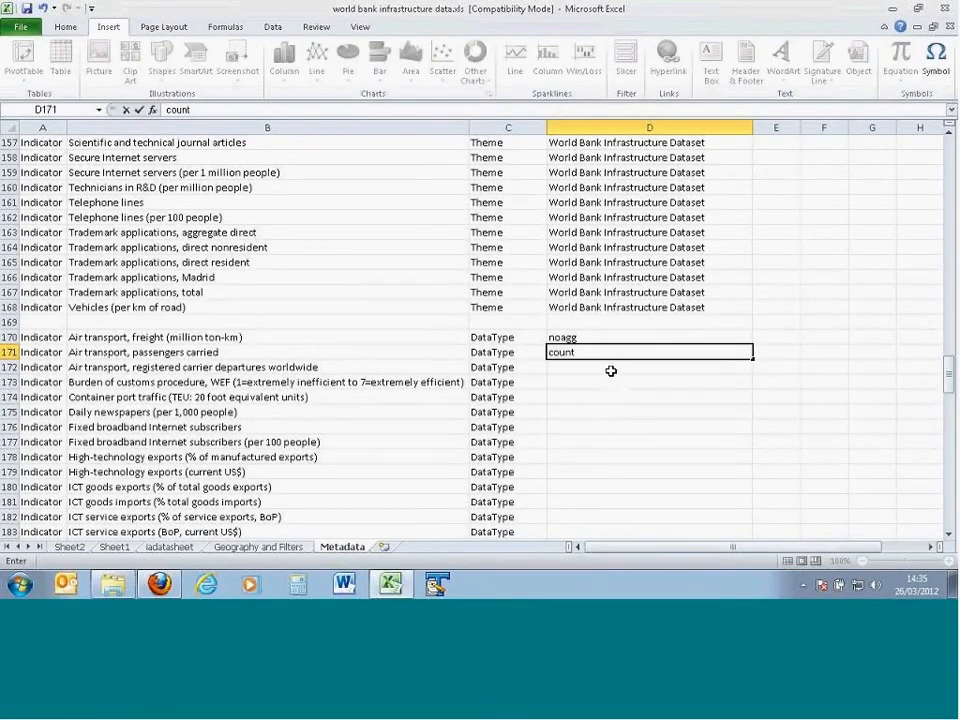
key("Return")
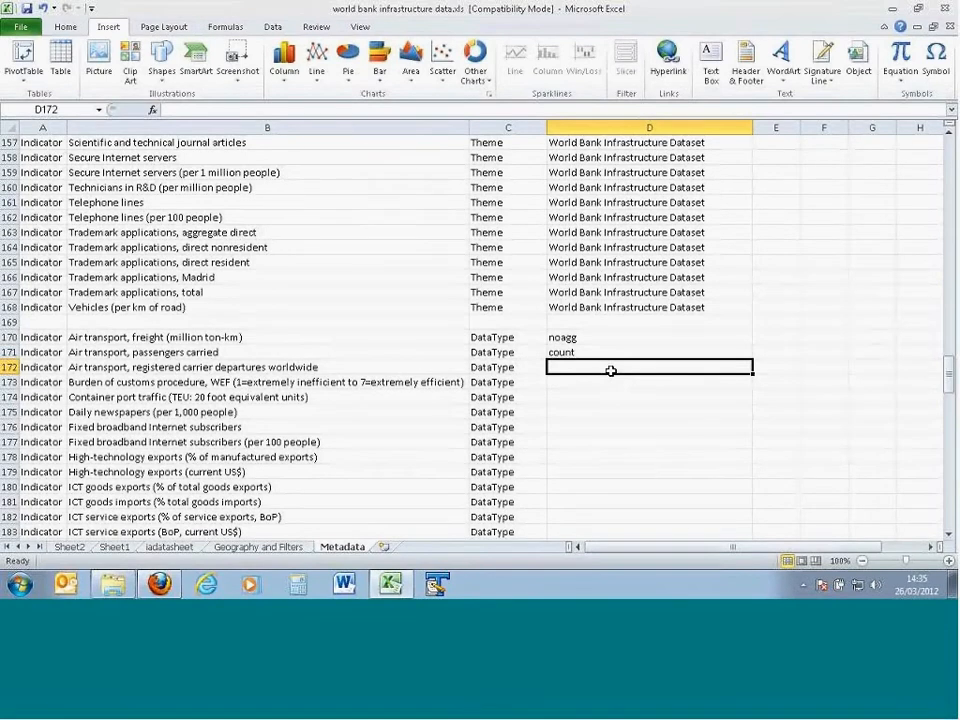
type("count")
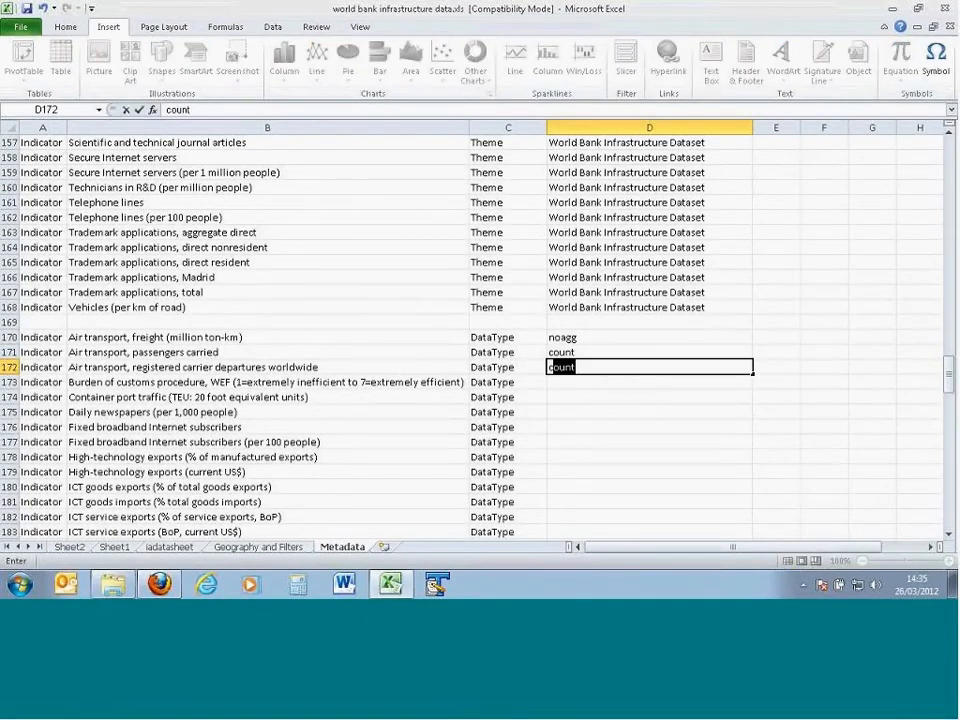
key("Return")
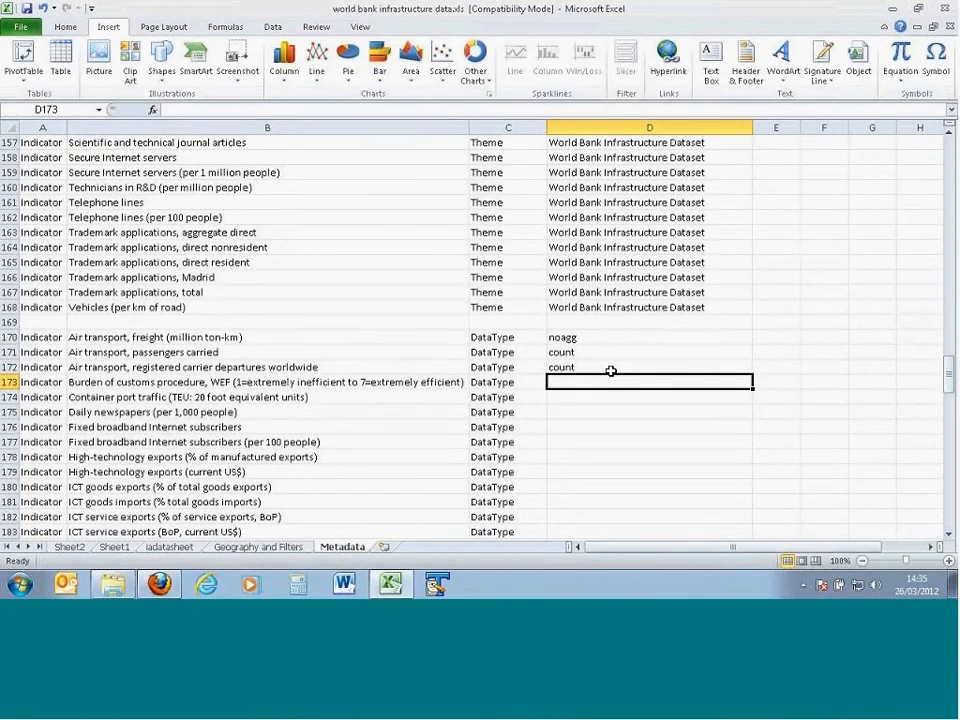
type("noagg")
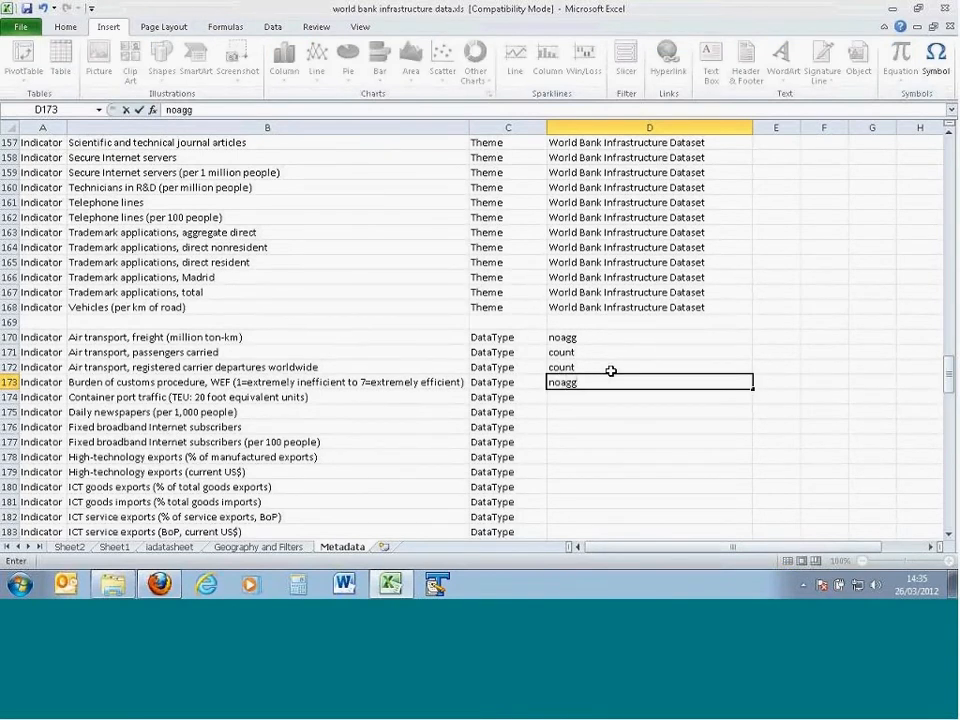
key("Return")
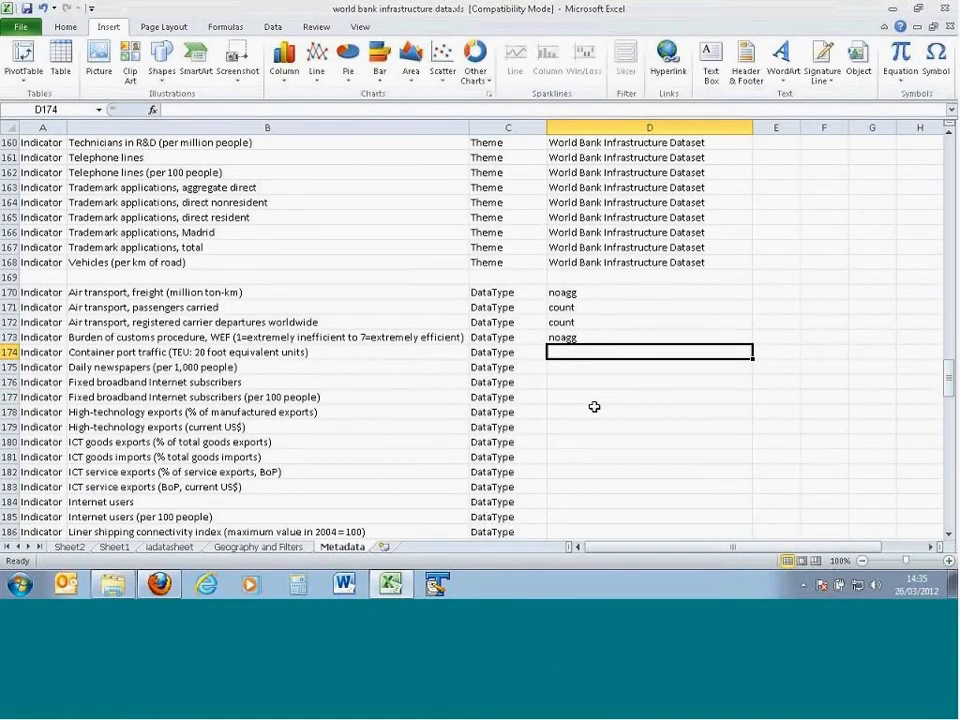
Step: Copy the DataType block A170:D224 and paste it below at A226, leaving one blank row between
scroll(594, 405, "down", 3)
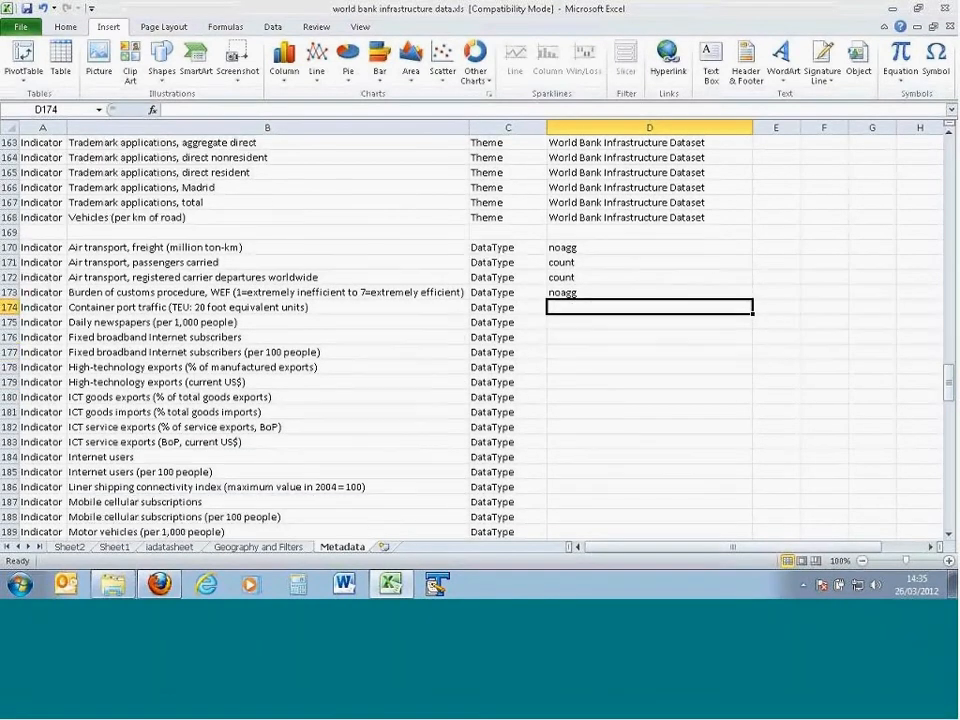
scroll(594, 403, "up", 2)
left_click_drag(39, 247, 566, 536)
key("ctrl+c")
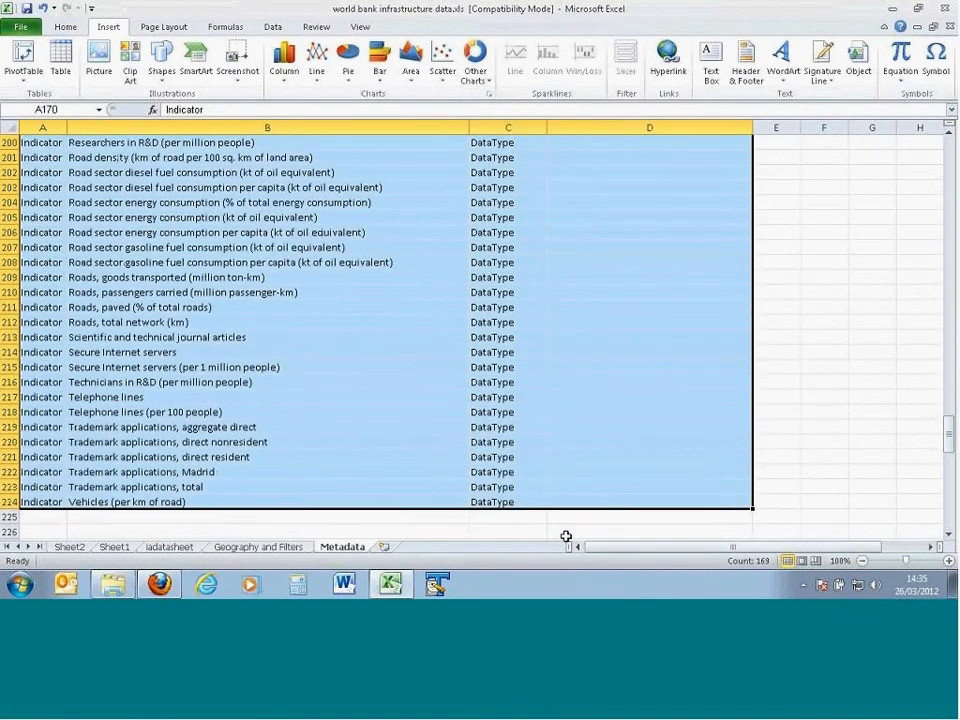
scroll(433, 523, "down", 3)
left_click(32, 396)
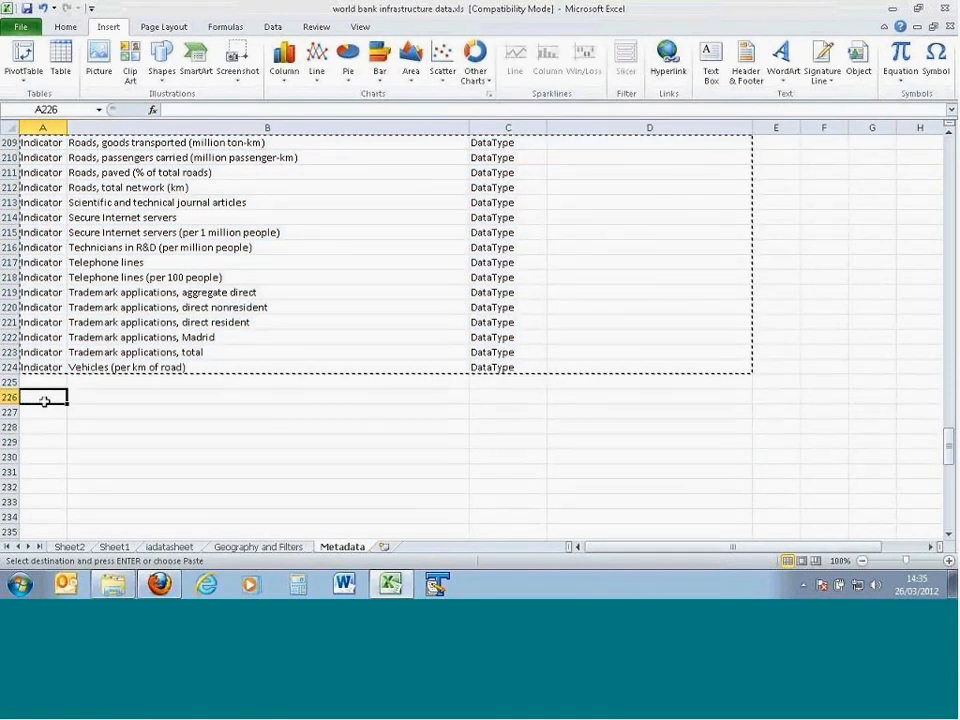
key("ctrl+v")
Step: Replace the property in C226 with "DecimalPlaces" and fill it down column C of the fifth block
key("Right")
key("Right")
type("DecimalPlaces")
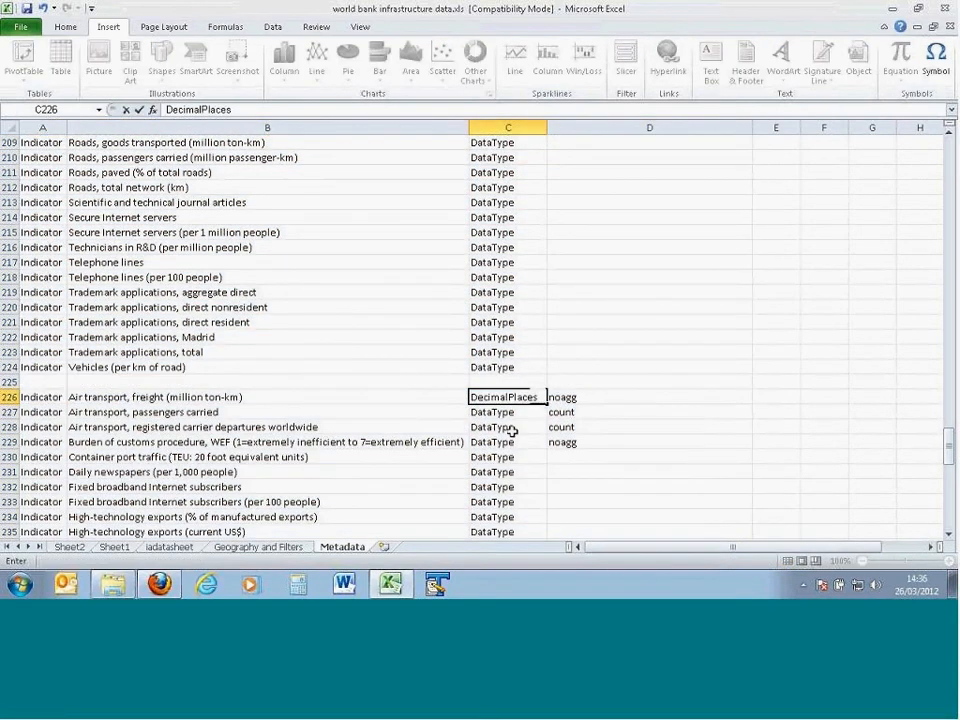
key("Return")
left_click(540, 401)
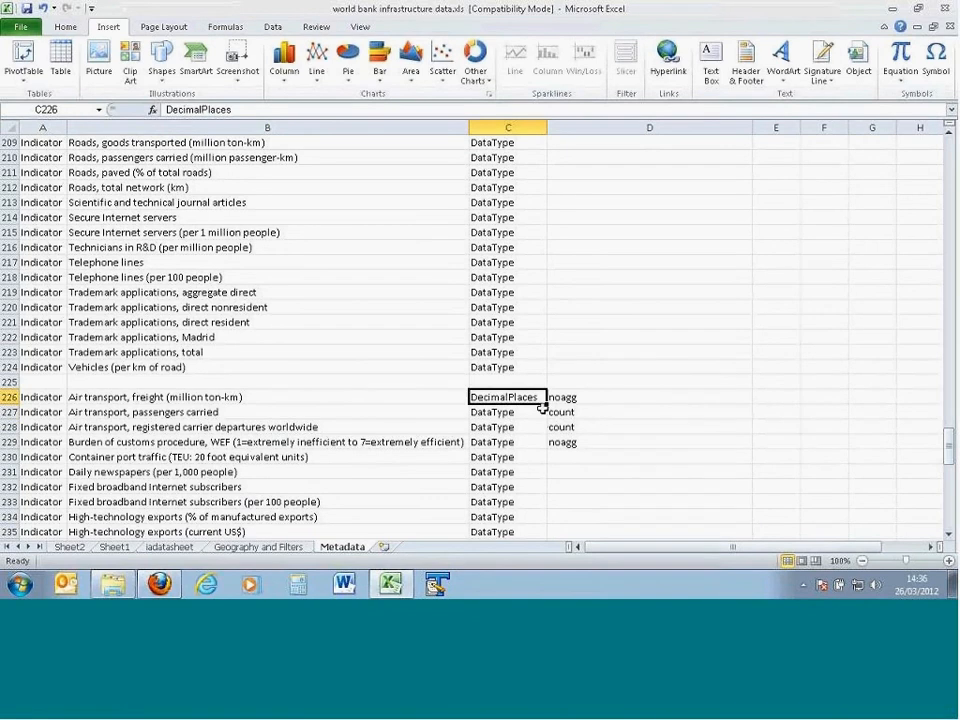
double_click(545, 404)
Step: Clear the copied data types from D226:D229 in the DecimalPlaces block and select D226
left_click_drag(572, 396, 574, 444)
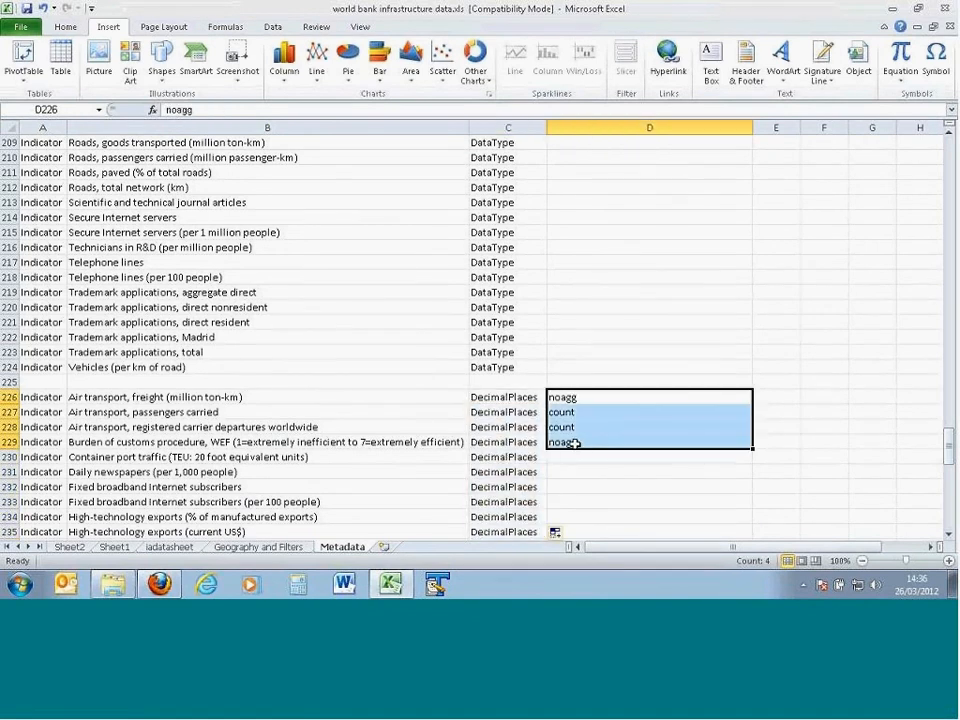
key("Delete")
left_click(589, 401)
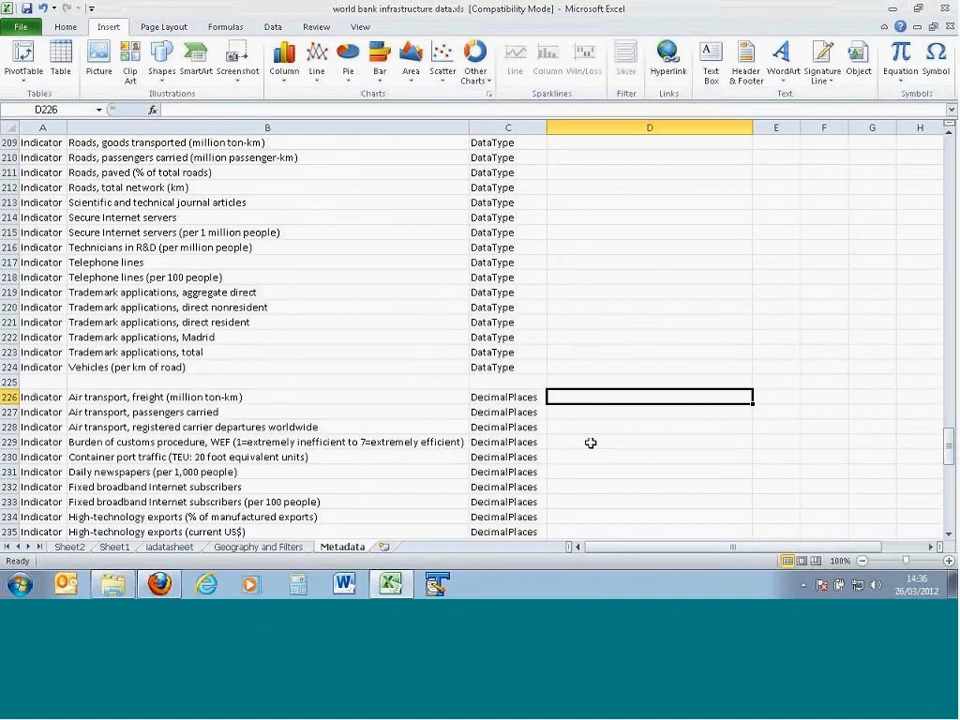
scroll(604, 450, "up", 1)
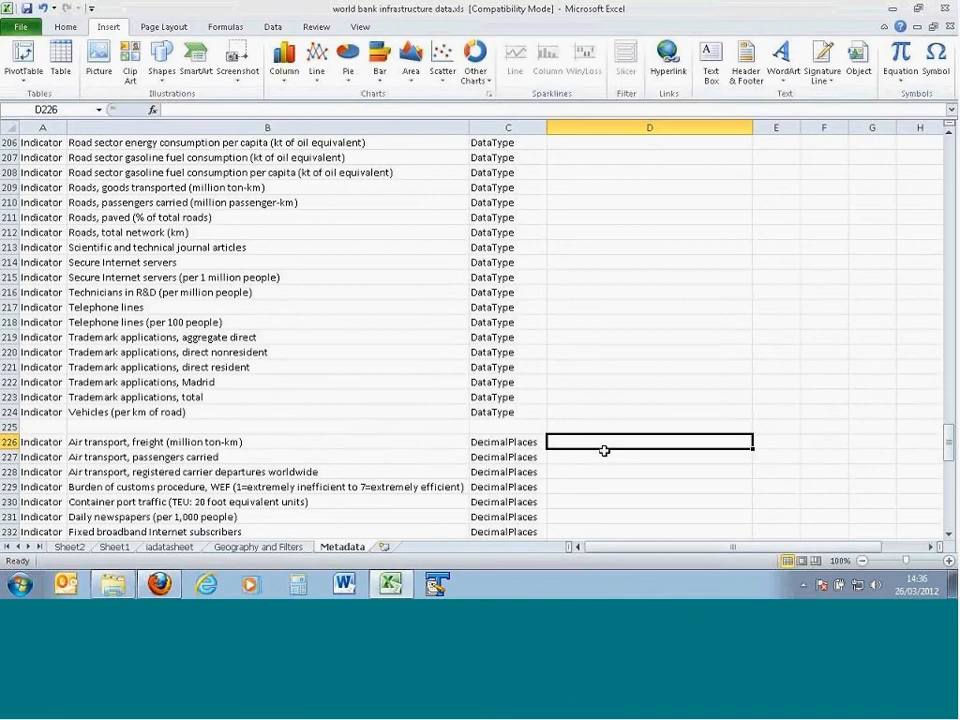
scroll(604, 452, "up", 2)
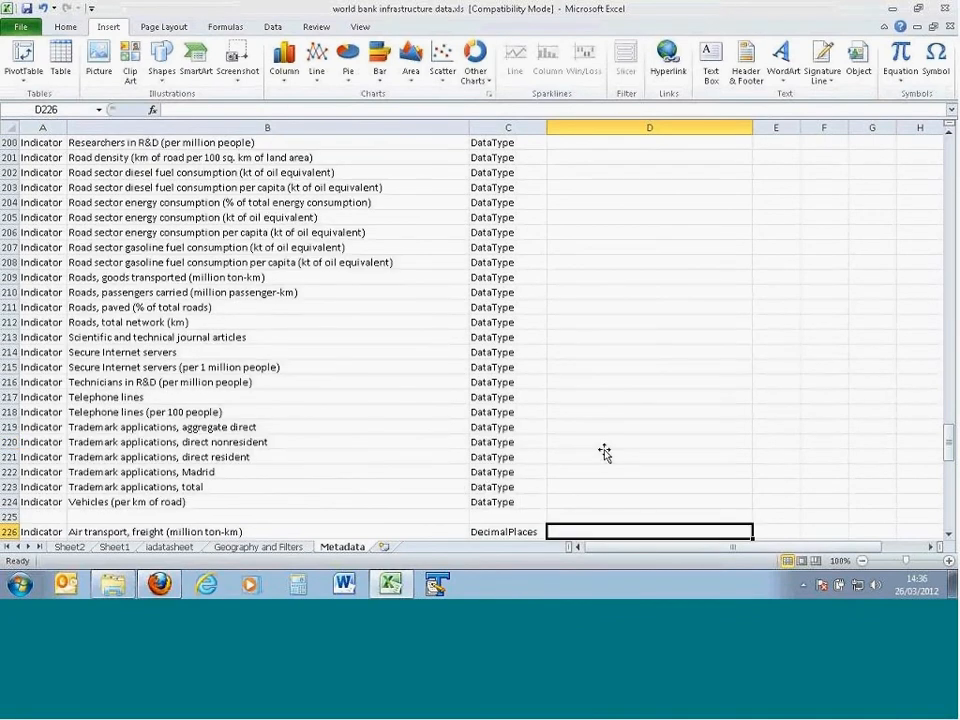
scroll(604, 452, "up", 1)
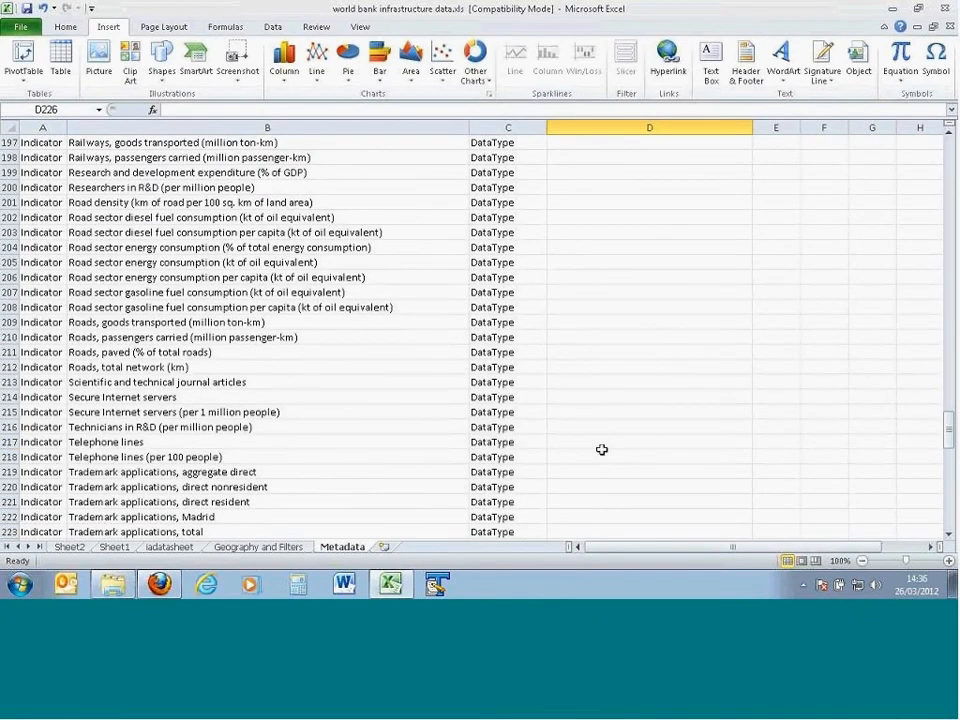
scroll(602, 450, "up", 1)
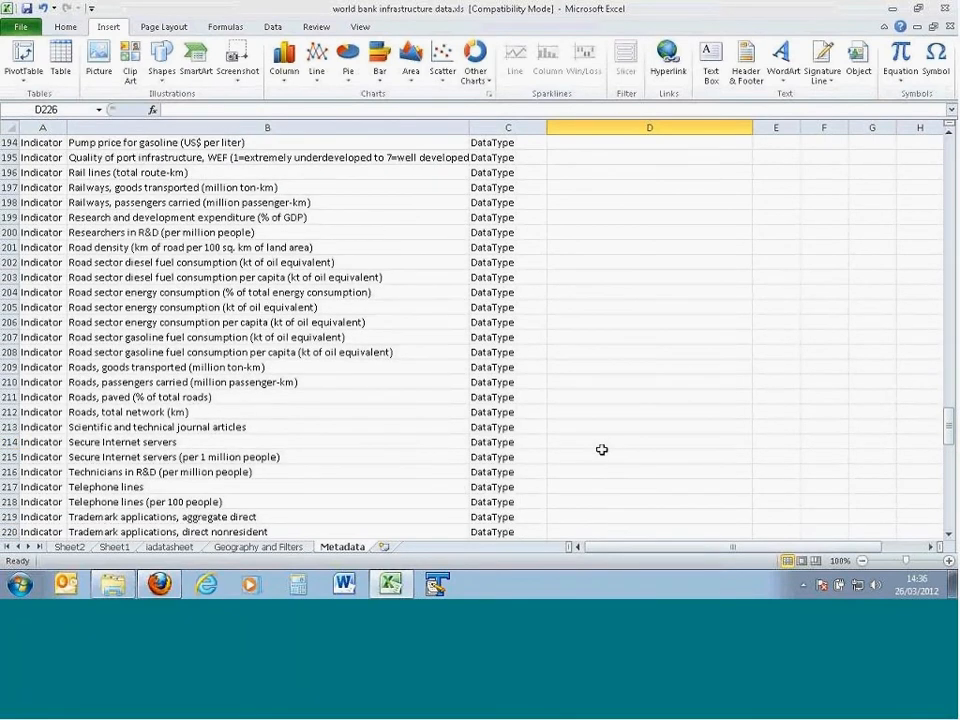
Step: Check Albania's Air transport, freight value on Sheet1 and enter 3 decimal places for that indicator in Metadata cell D226
scroll(602, 450, "up", 10)
left_click(594, 232)
scroll(591, 398, "down", 17)
left_click(588, 308)
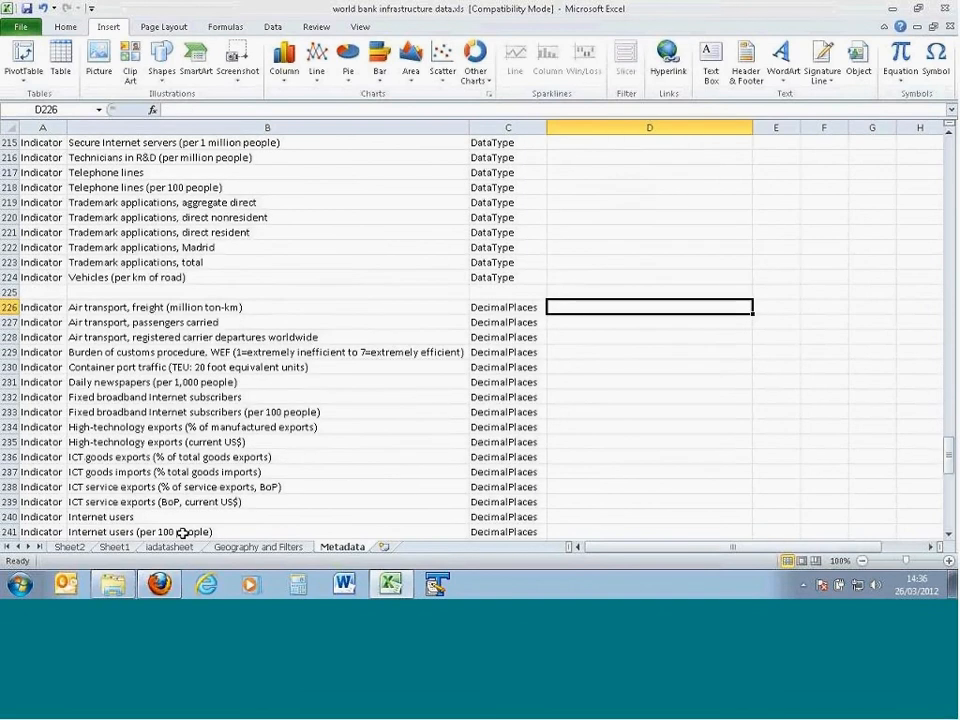
left_click(114, 547)
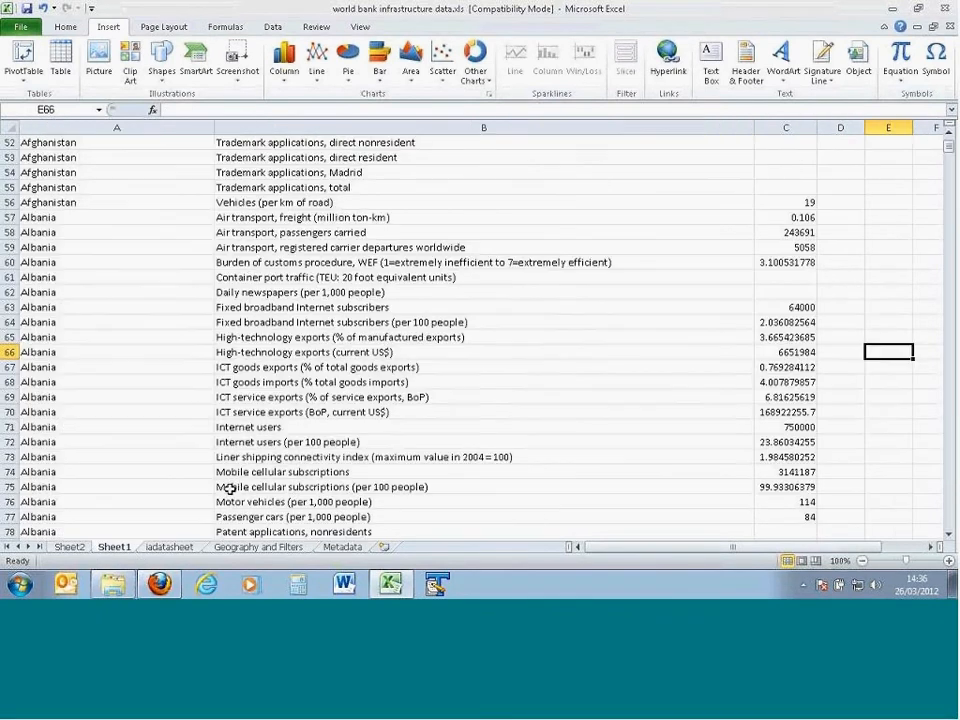
left_click(304, 218)
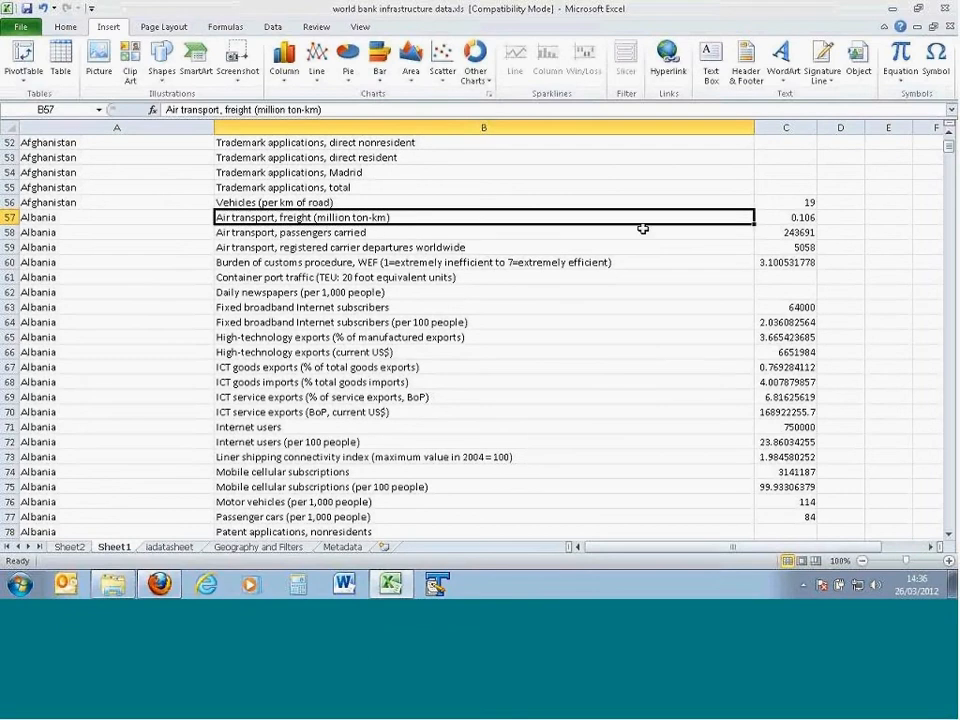
left_click(786, 219)
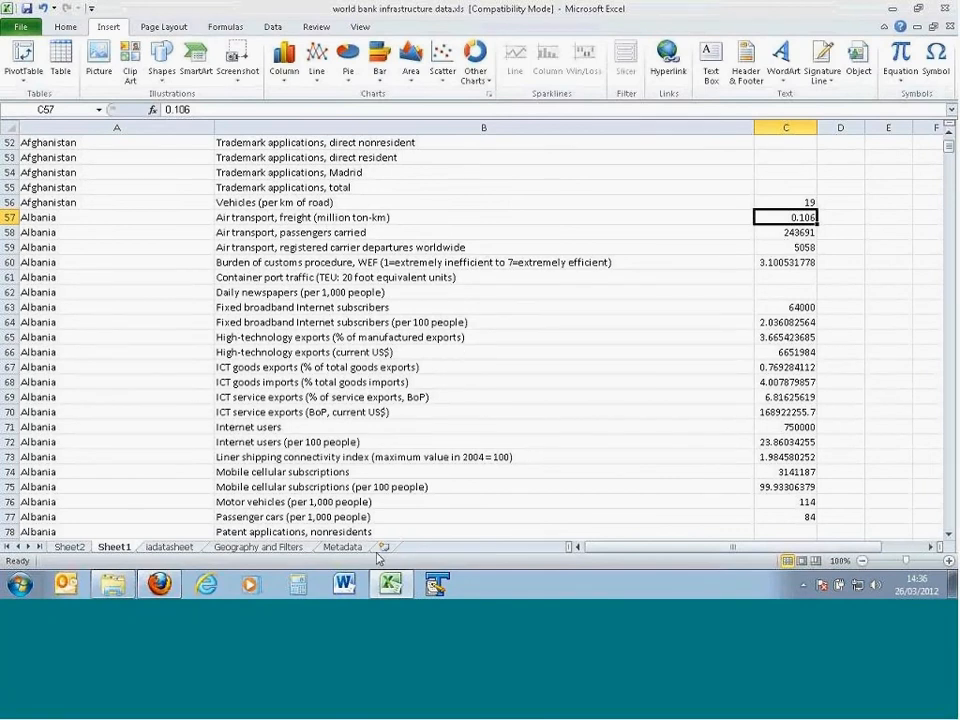
left_click(342, 547)
type("3")
key("Return")
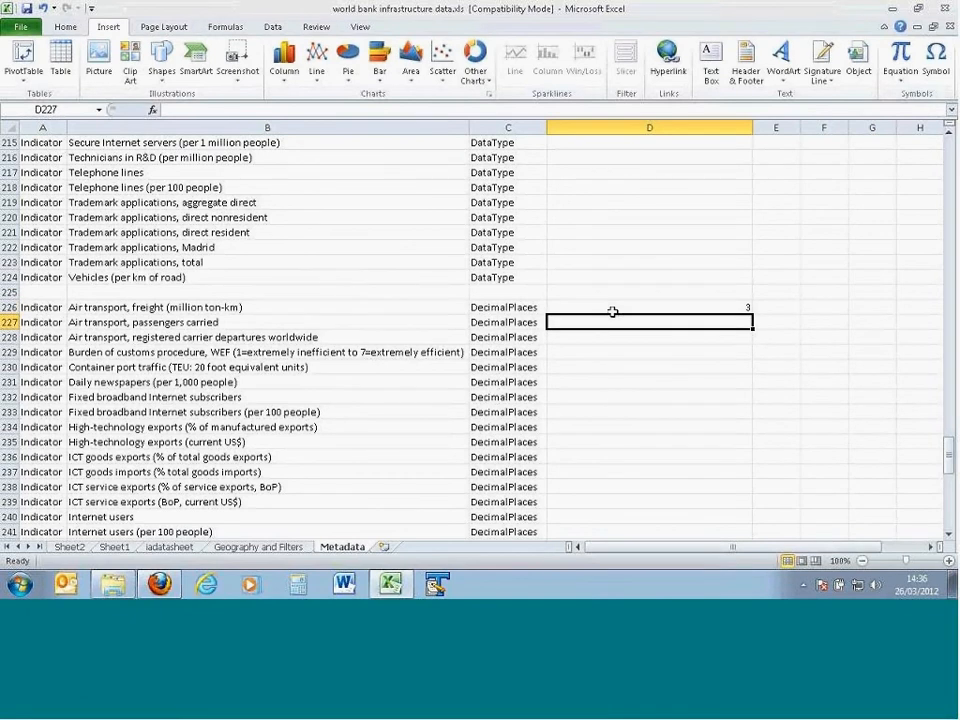
Step: Enter 0 decimal places in D227 and D228 for the air transport passengers and carrier departures indicators
left_click(197, 327)
left_click(642, 324)
type("0")
key("Return")
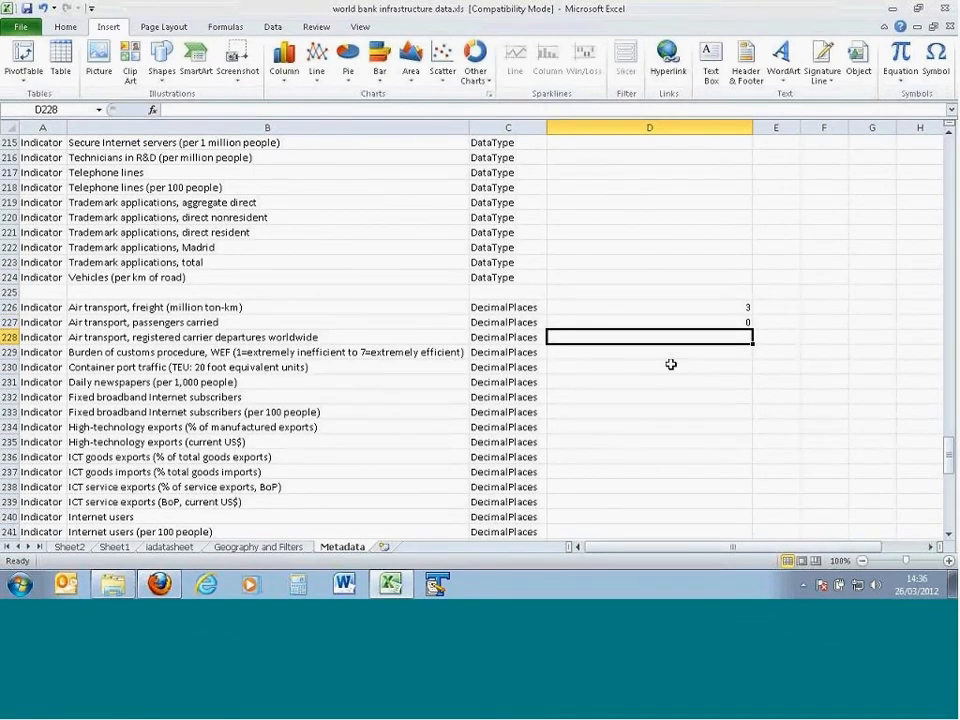
type("0")
key("Return")
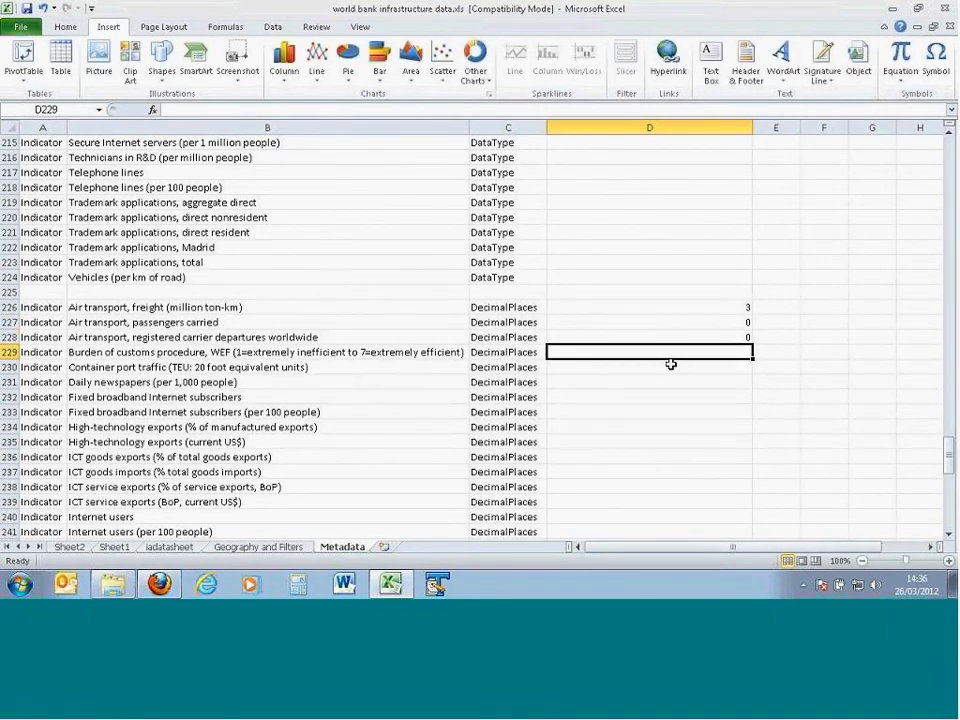
Step: Check Albania's Burden of customs procedure value on Sheet1 and enter 2 decimal places for that indicator in Metadata cell D229
left_click(262, 352)
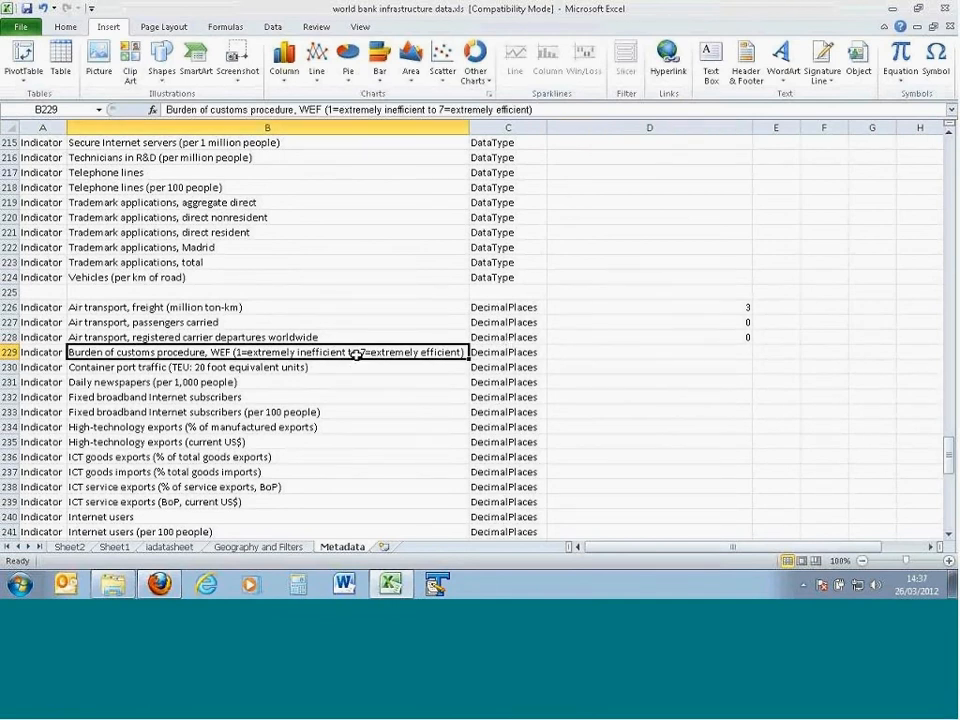
left_click(114, 547)
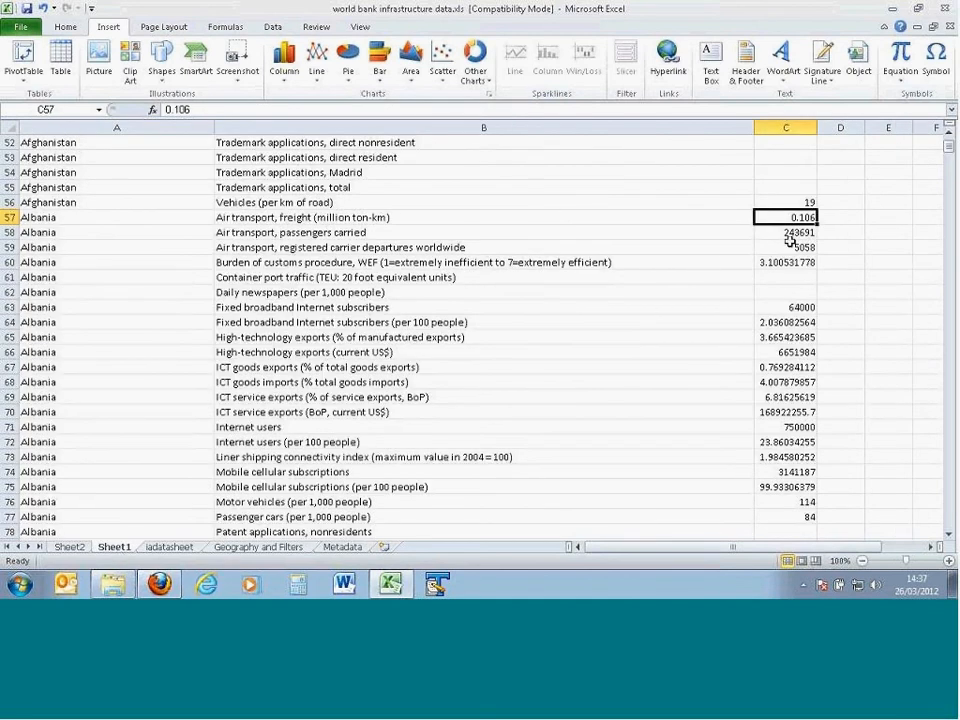
left_click(545, 262)
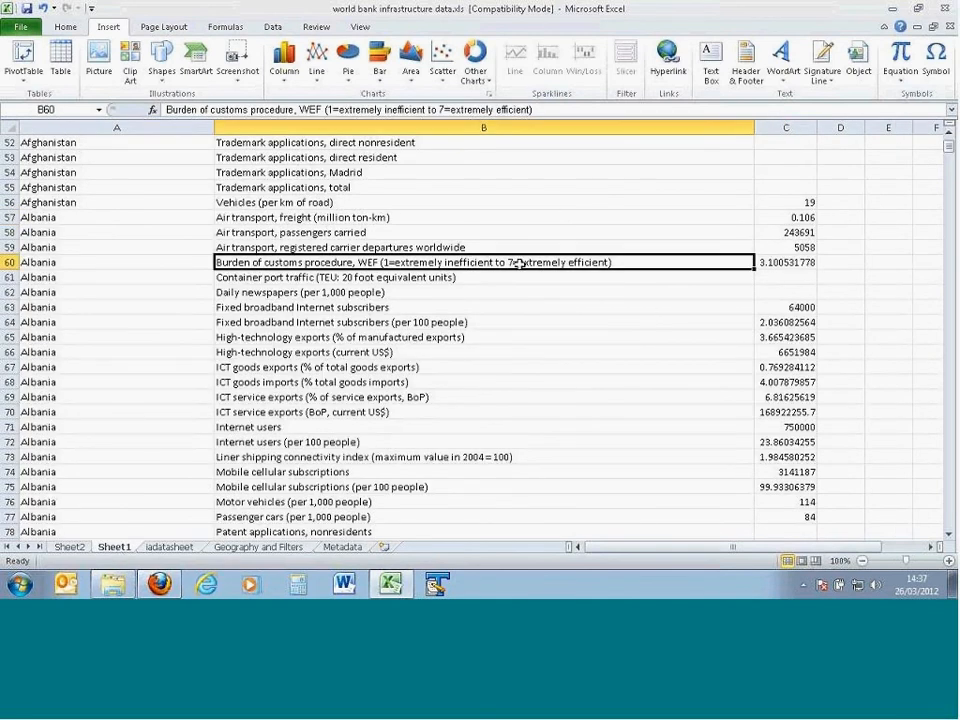
left_click(767, 262)
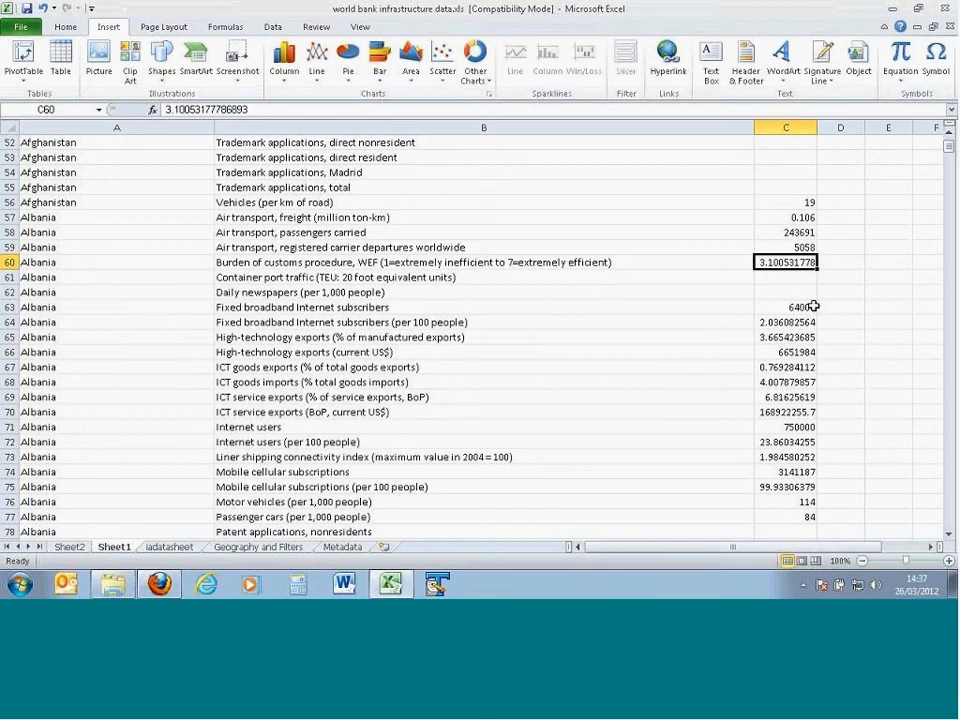
left_click(341, 547)
left_click(649, 353)
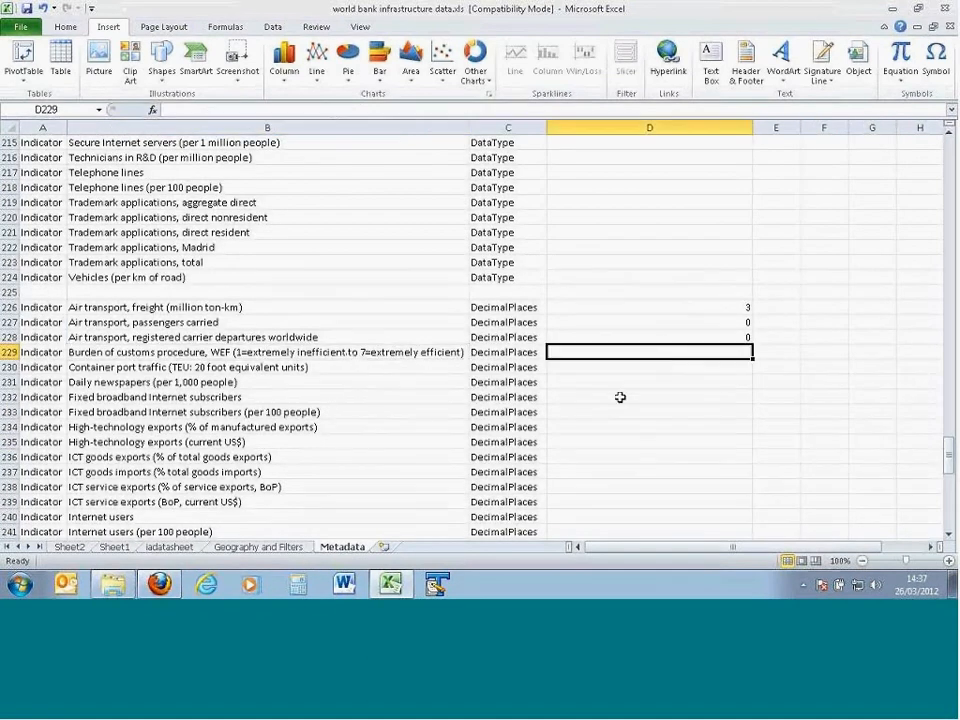
type("2")
key("Return")
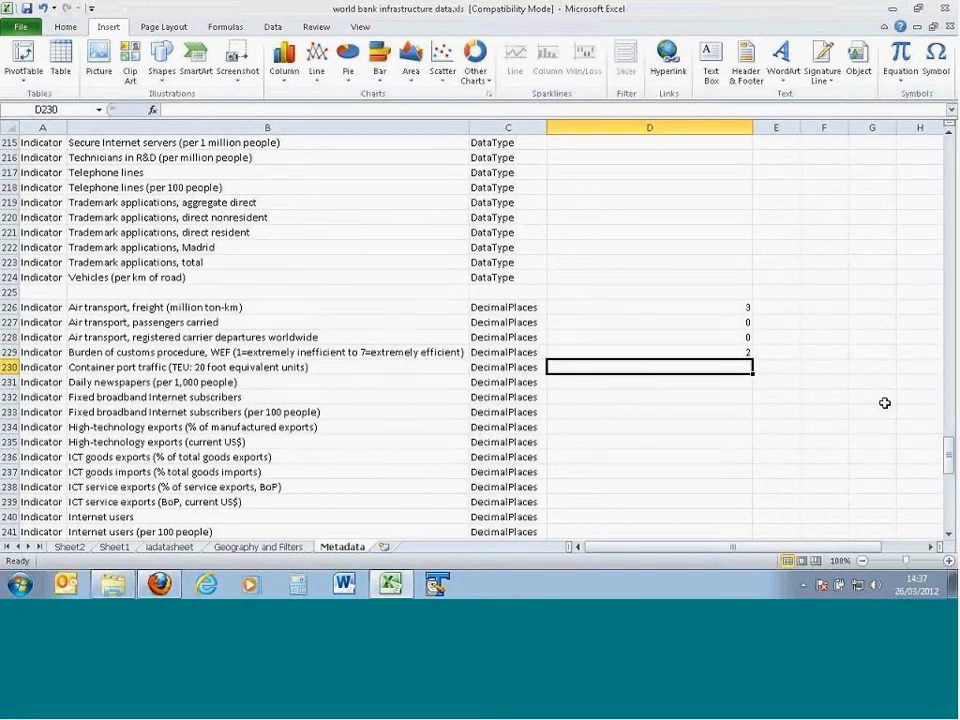
Step: Compare the indicator names in column B of the Metadata sheet with the indicator headings in row 2 of iadatasheet
left_click_drag(950, 466, 950, 145)
left_click_drag(245, 158, 241, 339)
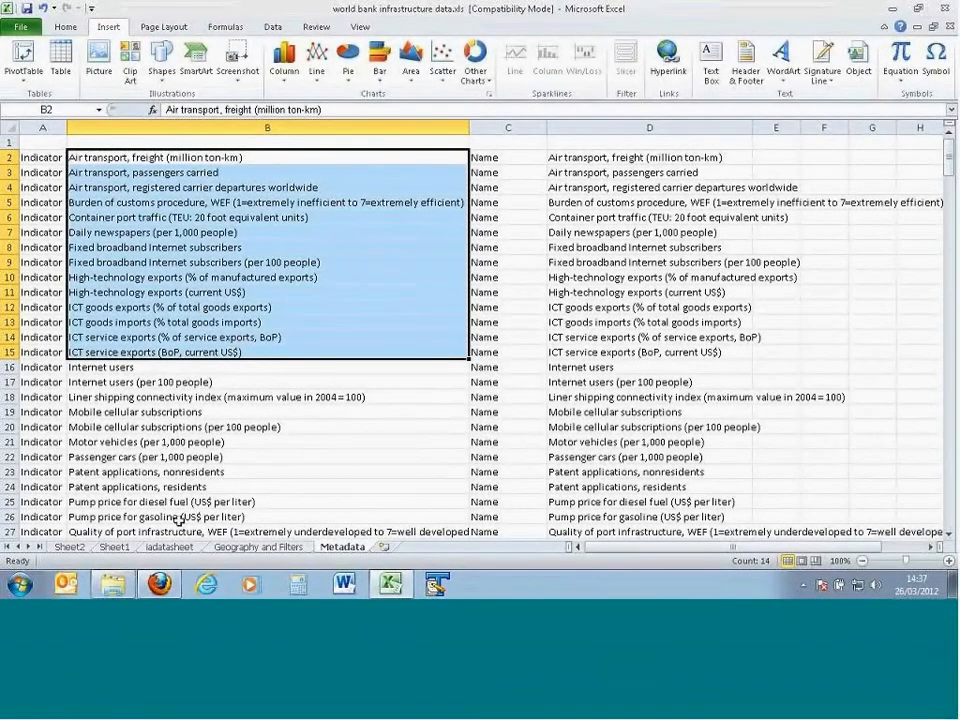
left_click(186, 550)
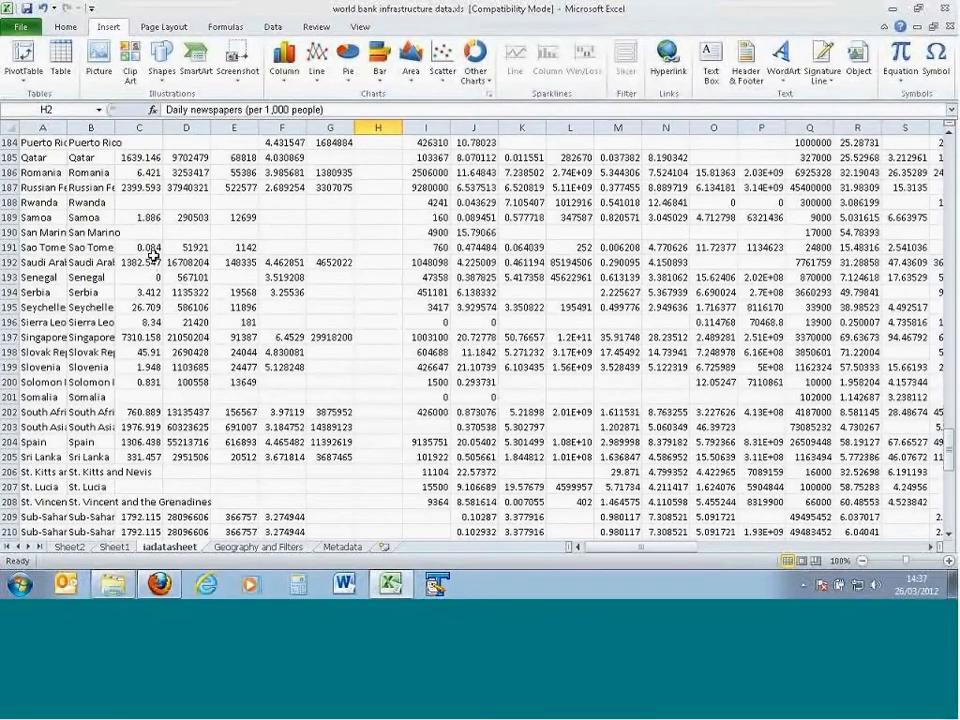
scroll(145, 248, "up", 20)
left_click(140, 157)
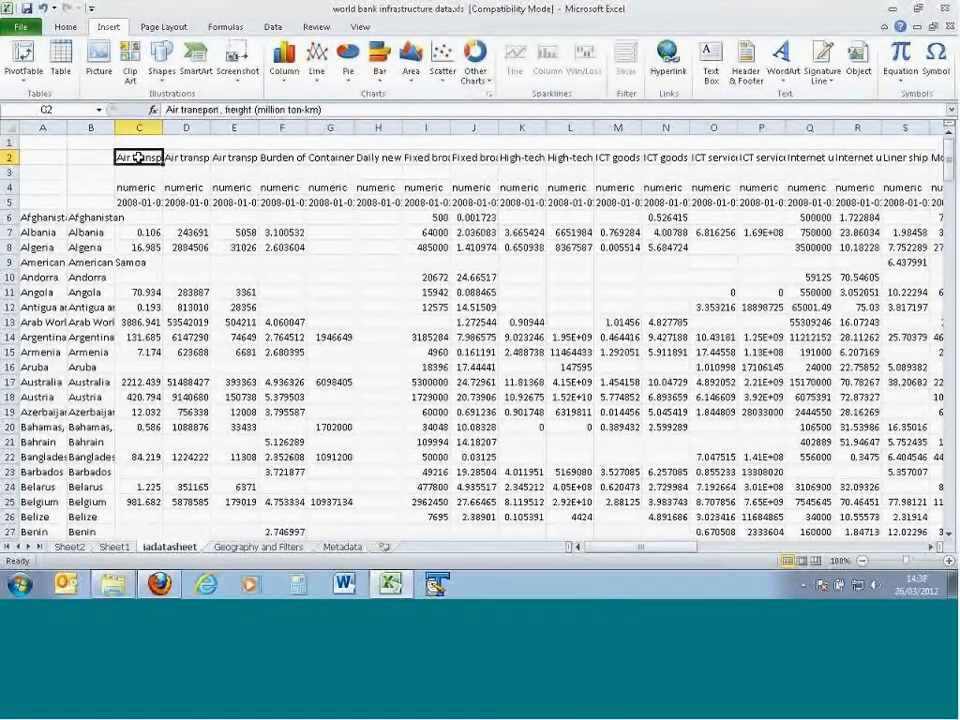
left_click(20, 157)
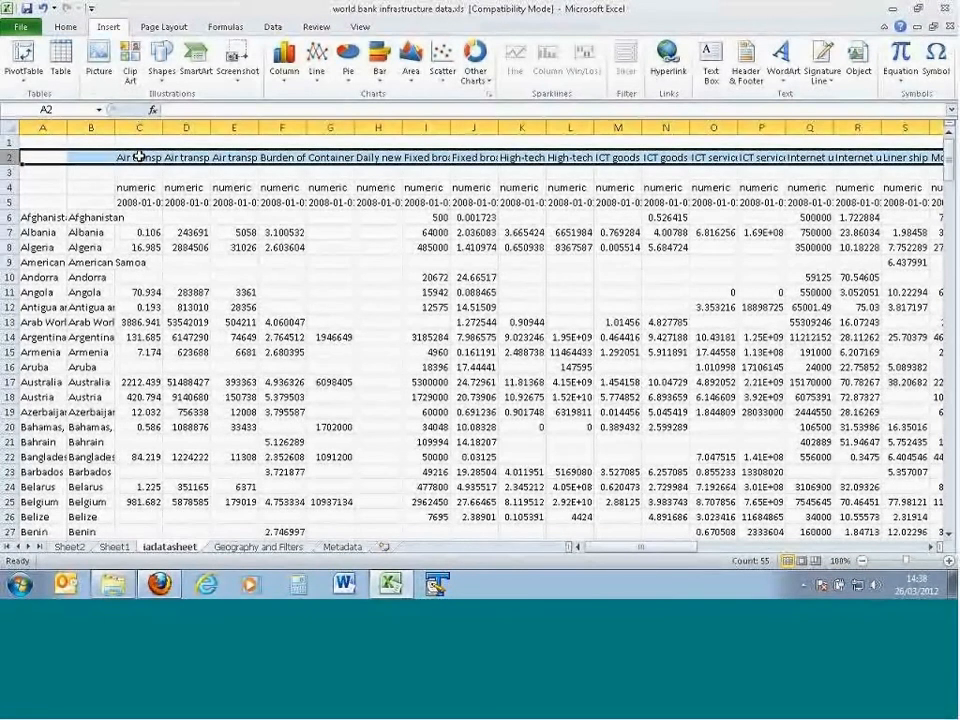
left_click(139, 157)
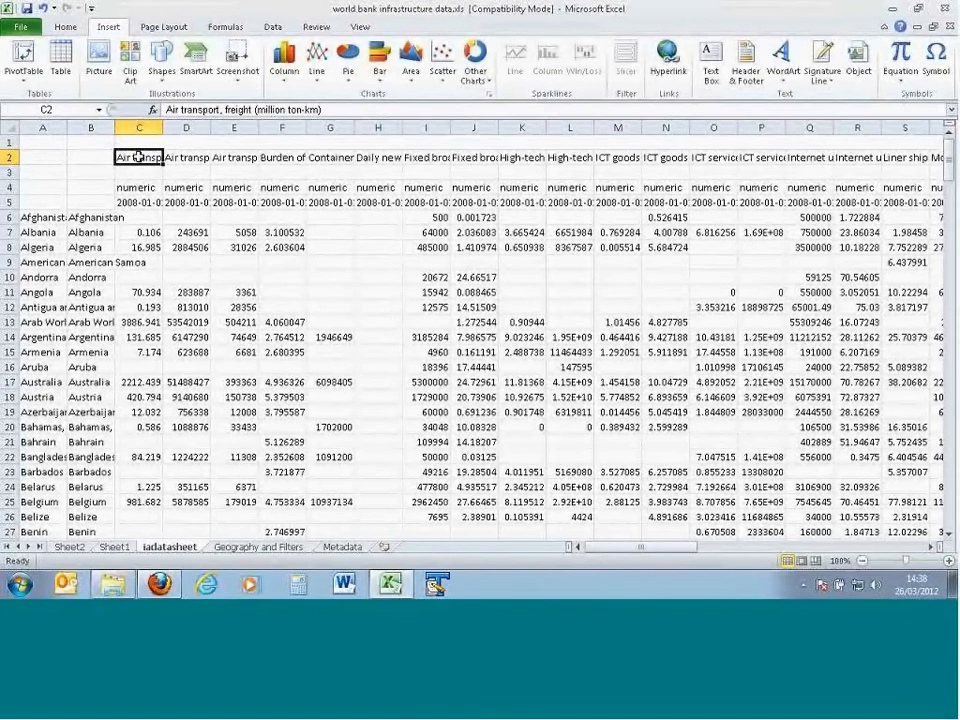
left_click(8, 157)
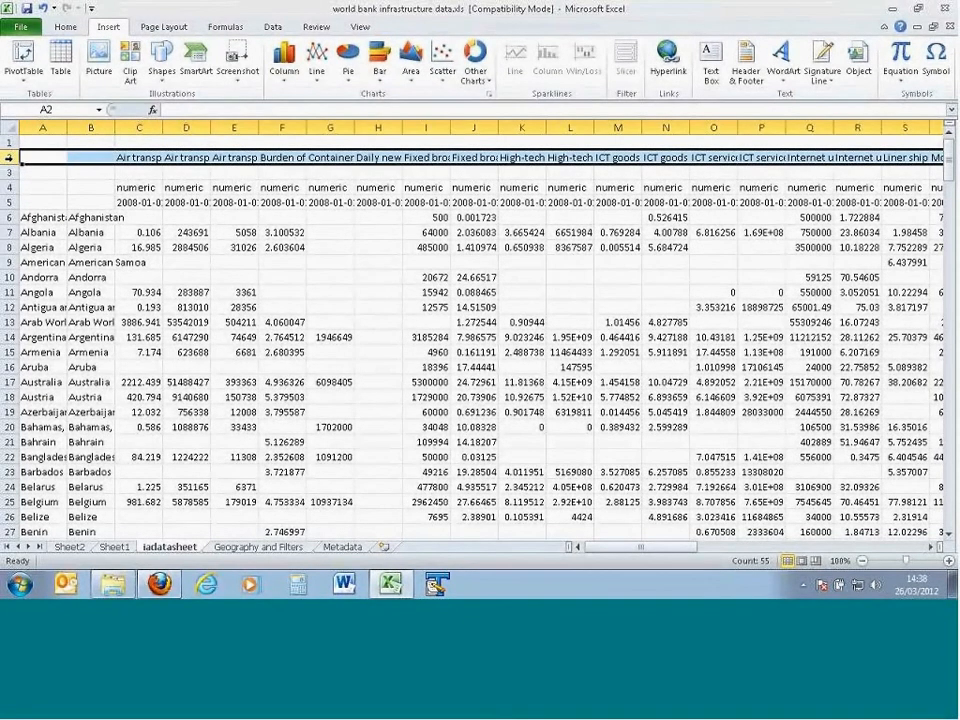
left_click(342, 547)
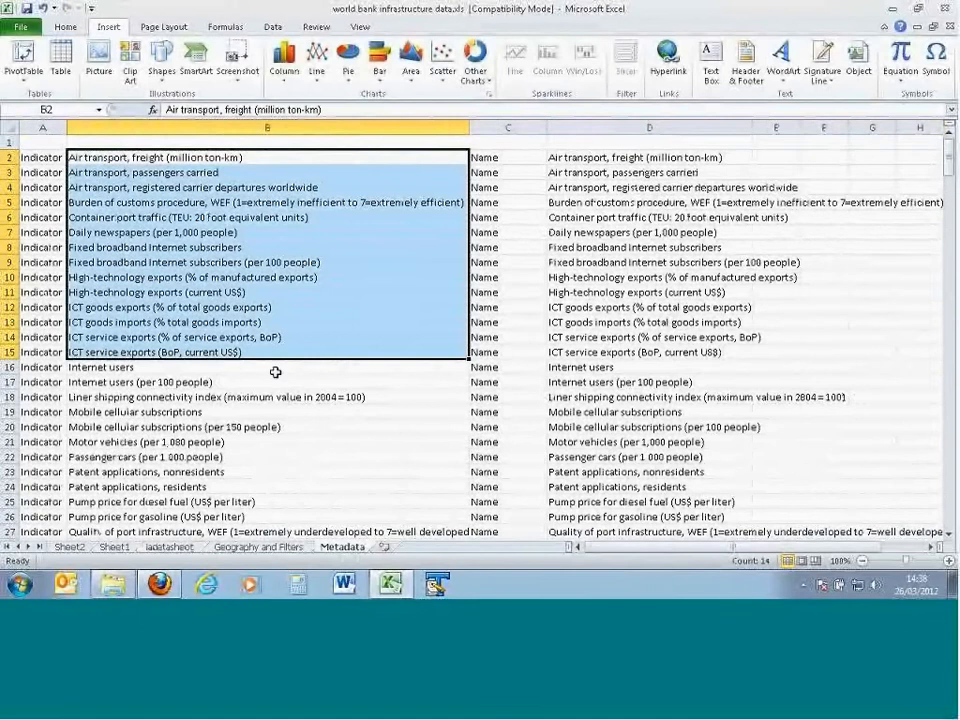
left_click(160, 157)
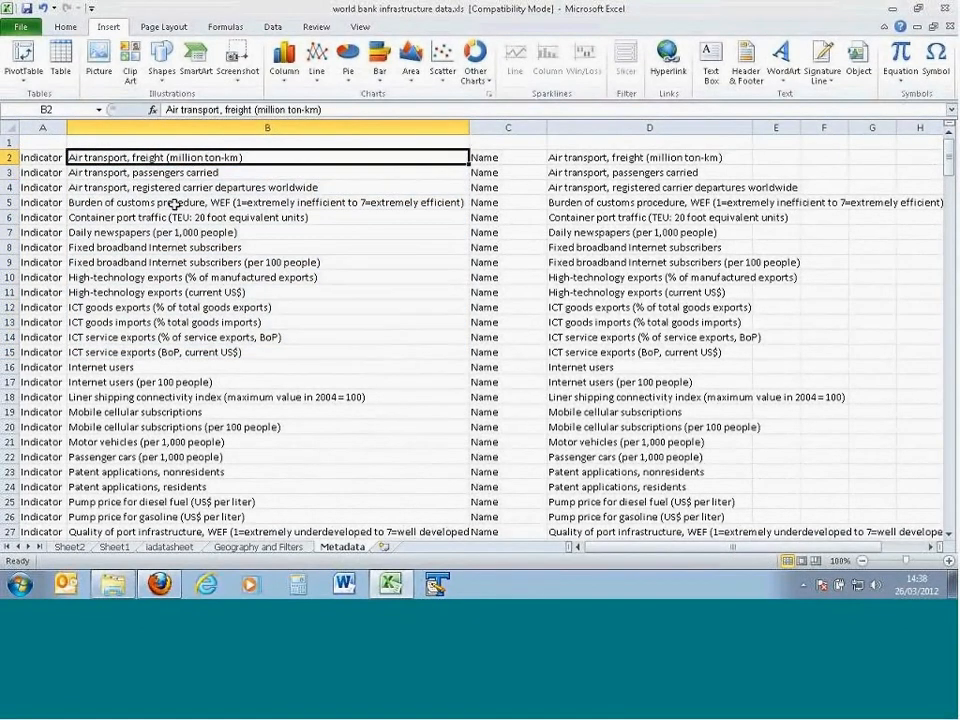
Step: Review the column D values of the Name, ShortName, Theme, DataType and DecimalPlaces blocks on the Metadata sheet
key("Right")
key("Right")
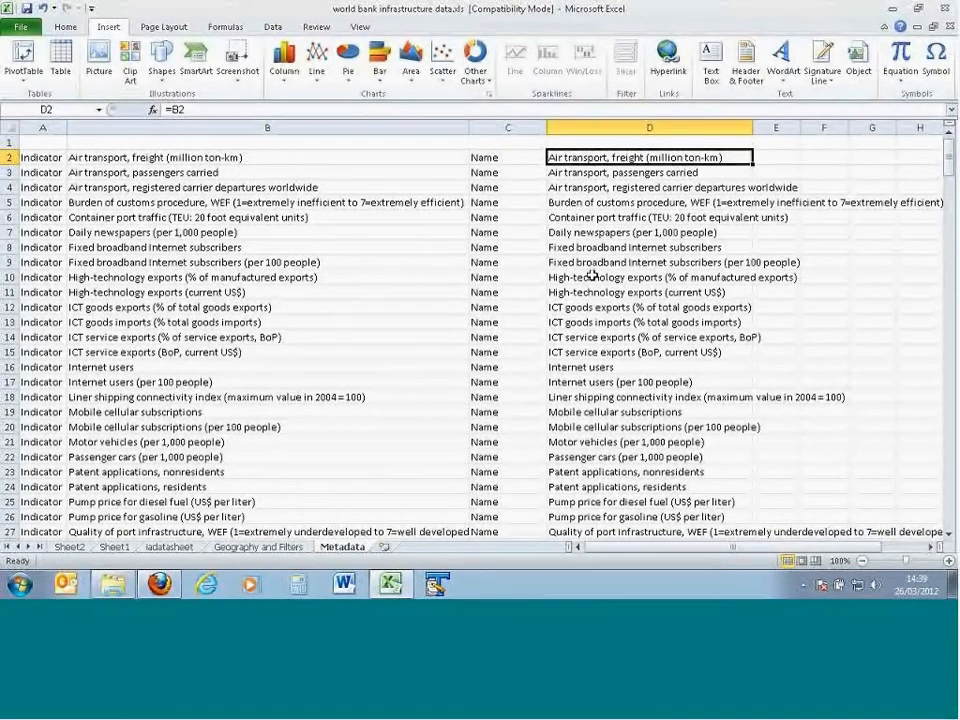
scroll(592, 276, "down", 1)
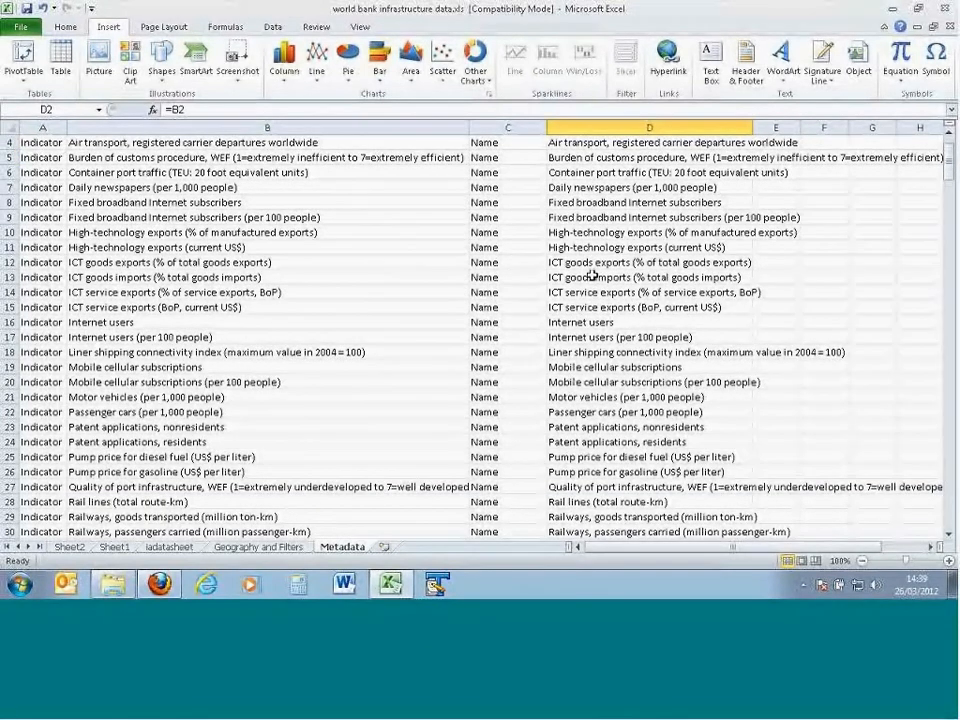
scroll(592, 276, "down", 16)
left_click(575, 233)
scroll(594, 301, "down", 1)
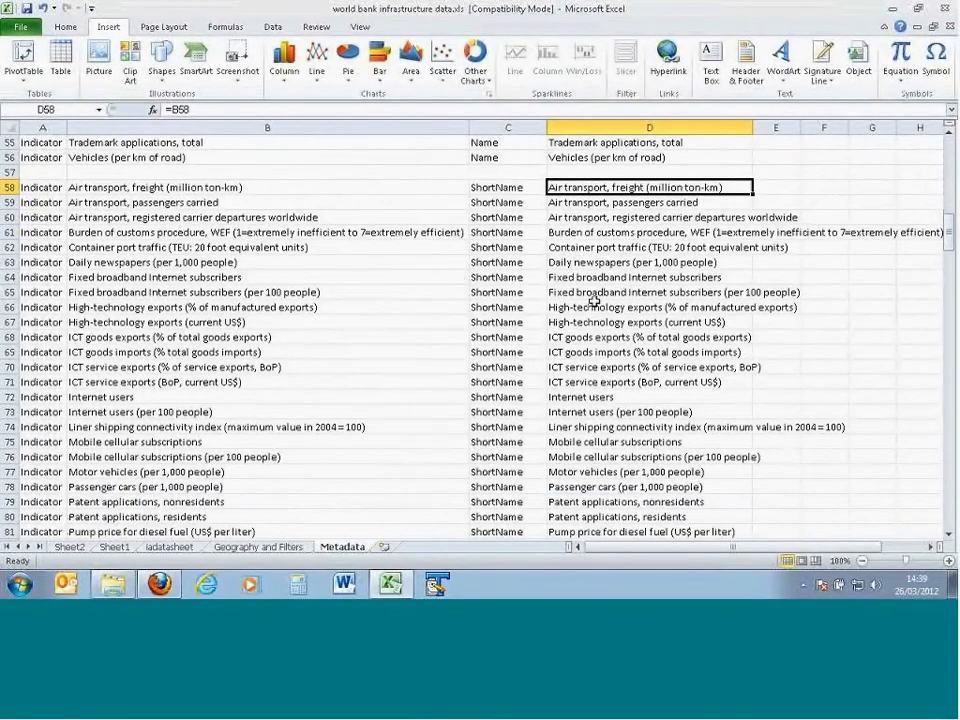
scroll(594, 301, "down", 13)
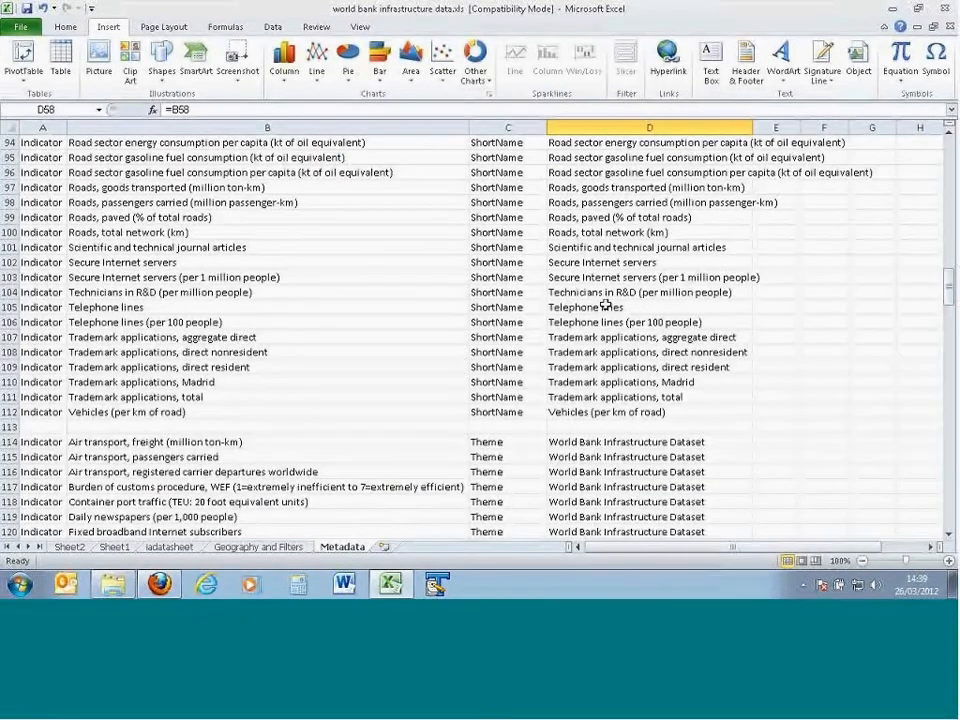
scroll(605, 307, "down", 5)
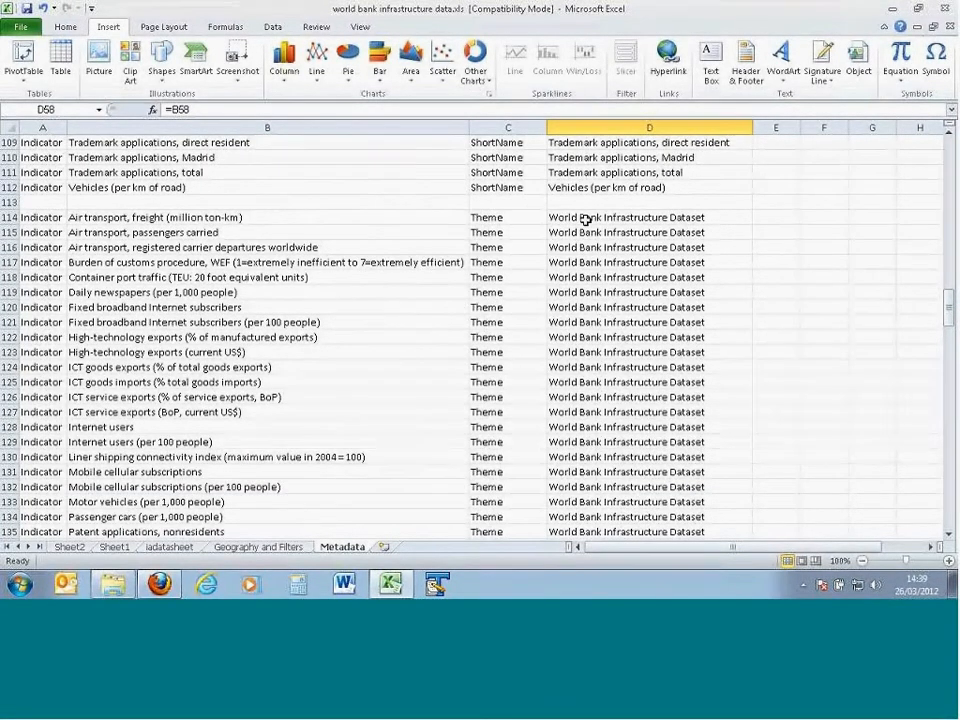
scroll(586, 230, "down", 8)
scroll(586, 240, "down", 10)
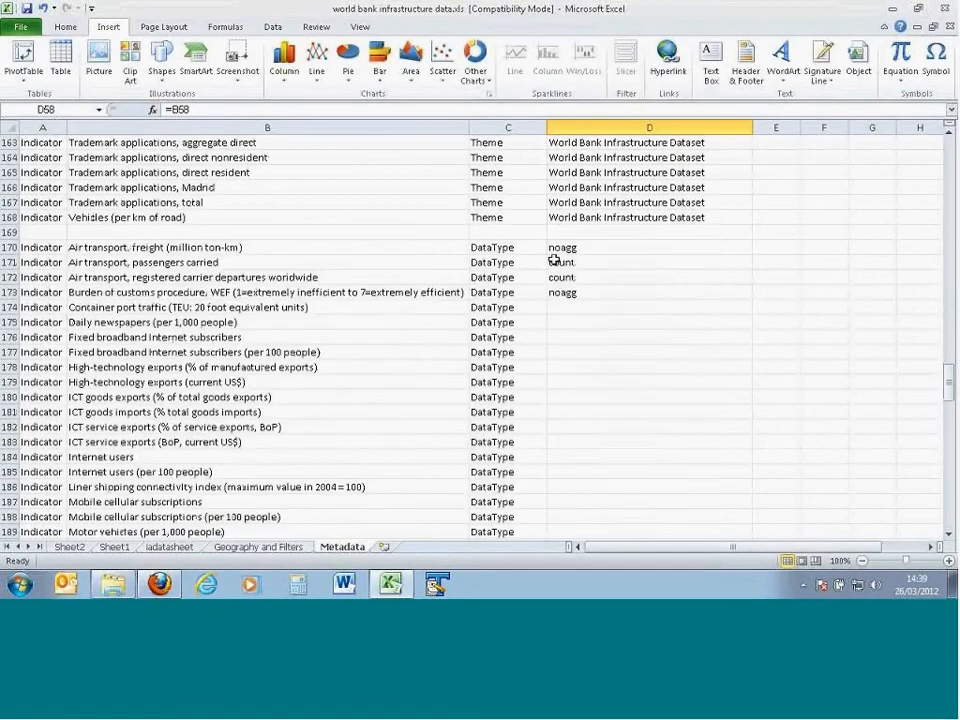
scroll(507, 313, "down", 1)
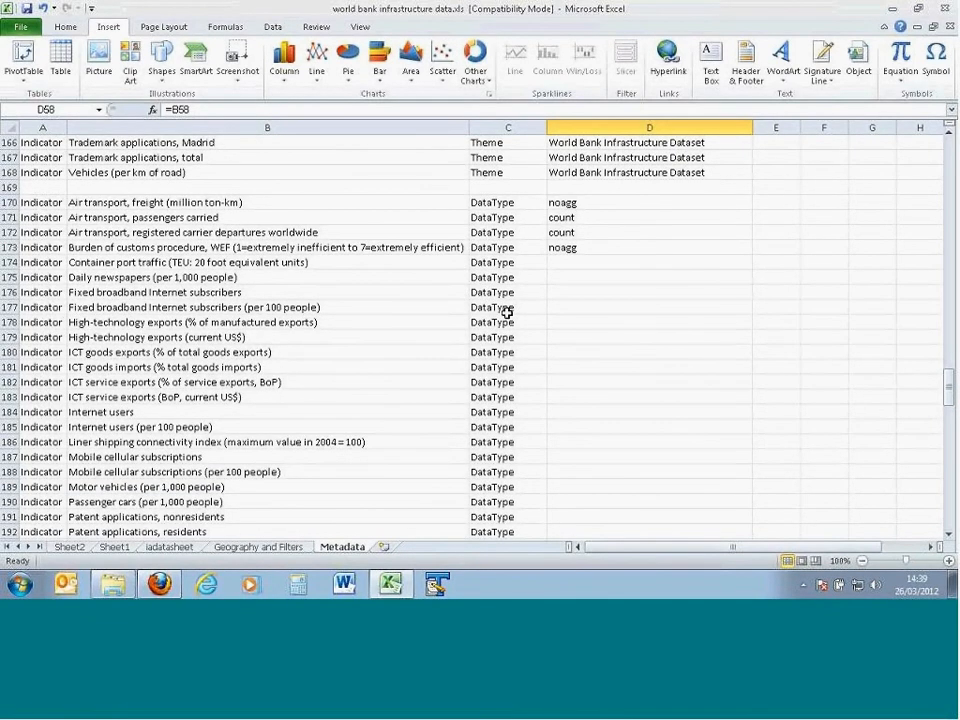
scroll(507, 313, "down", 19)
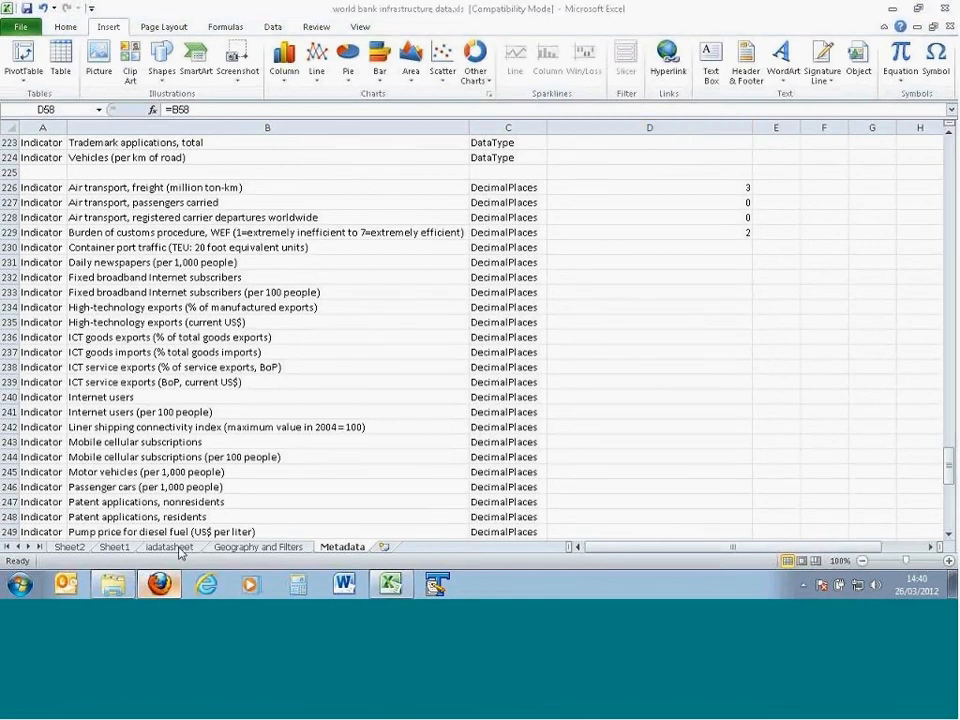
Step: Switch to Firefox, open the support Contact page of the InstantAtlas website and look through the support team's contact details
left_click(162, 583)
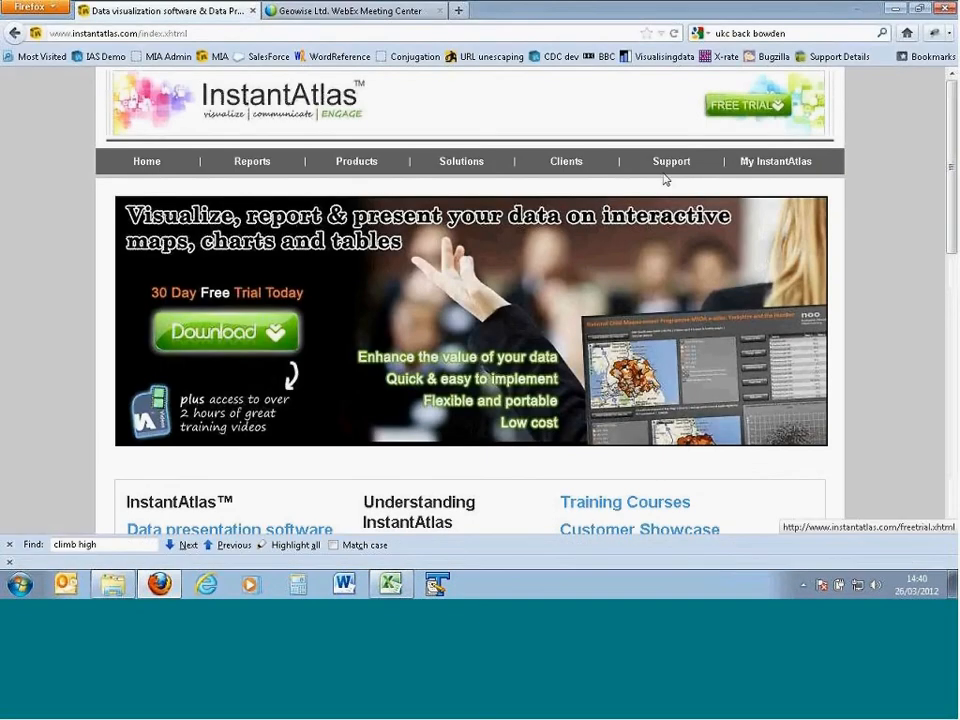
mouse_move(666, 178)
left_click(646, 334)
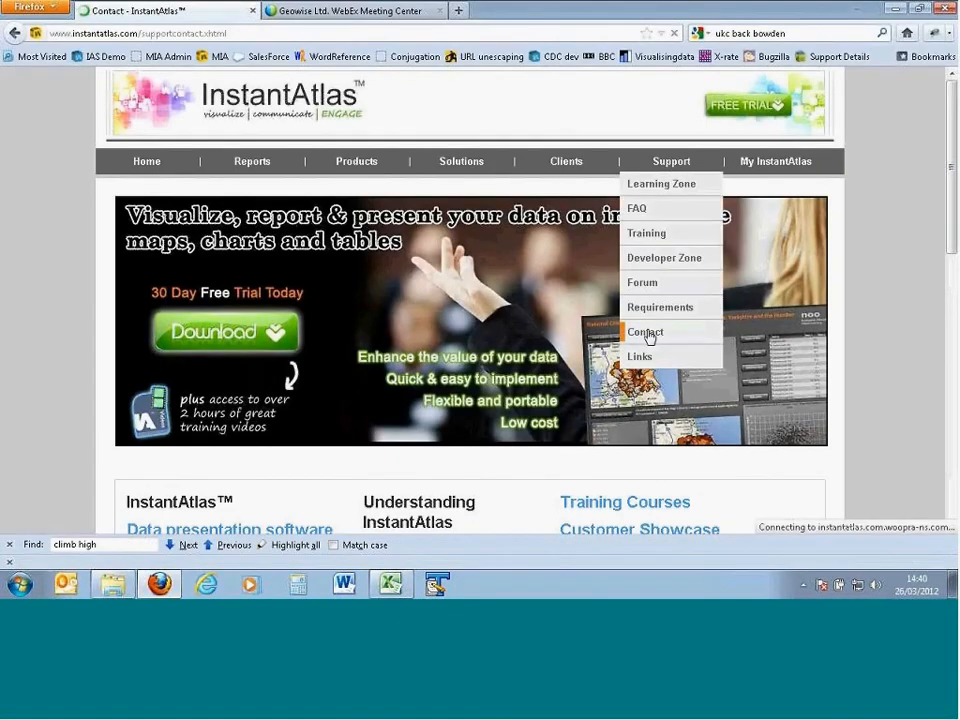
scroll(619, 395, "down", 5)
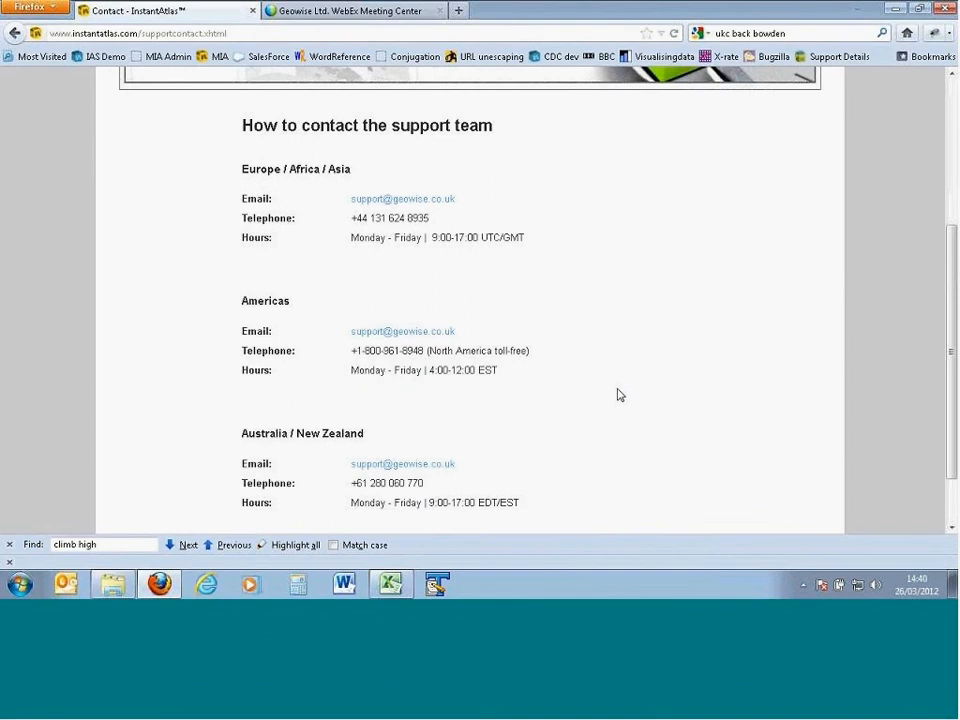
scroll(619, 395, "up", 5)
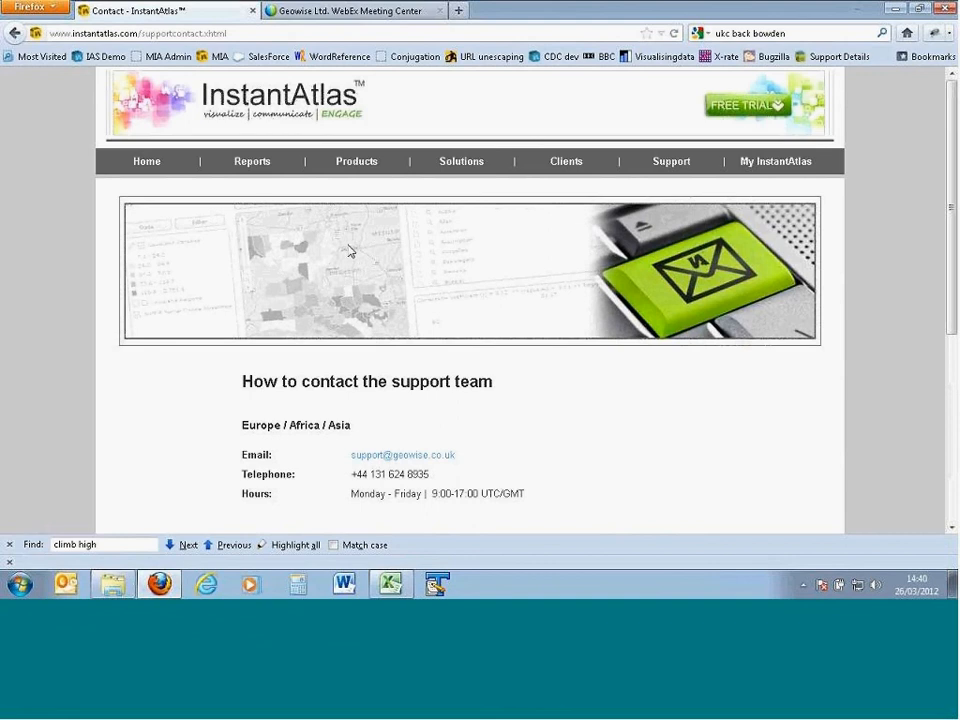
Step: Open the InstantAtlas Server product page and view its introduction
mouse_move(361, 172)
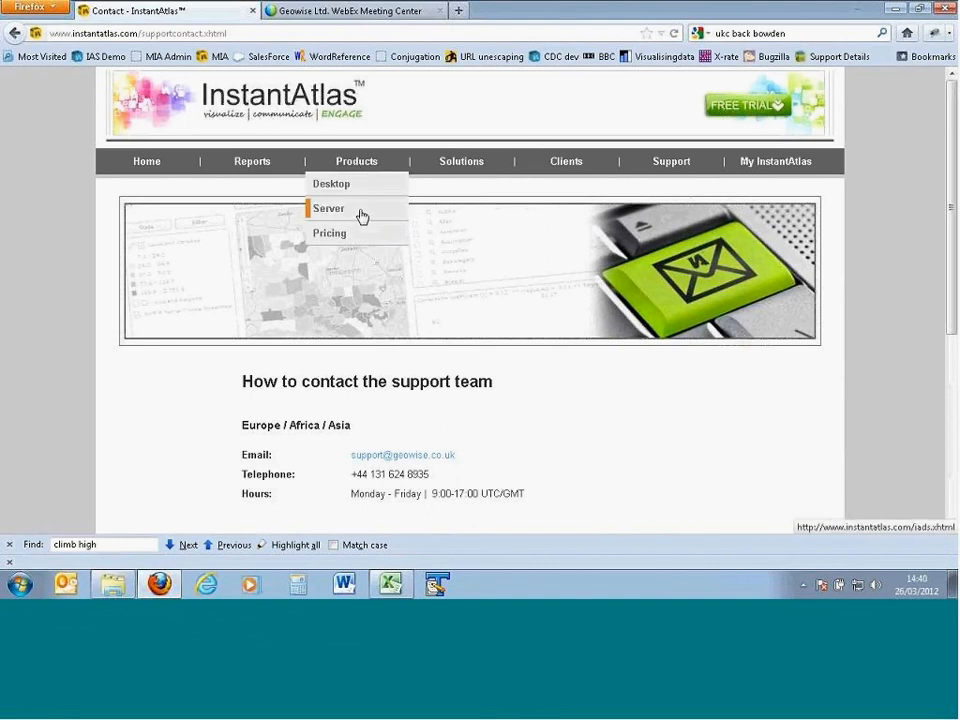
left_click(361, 216)
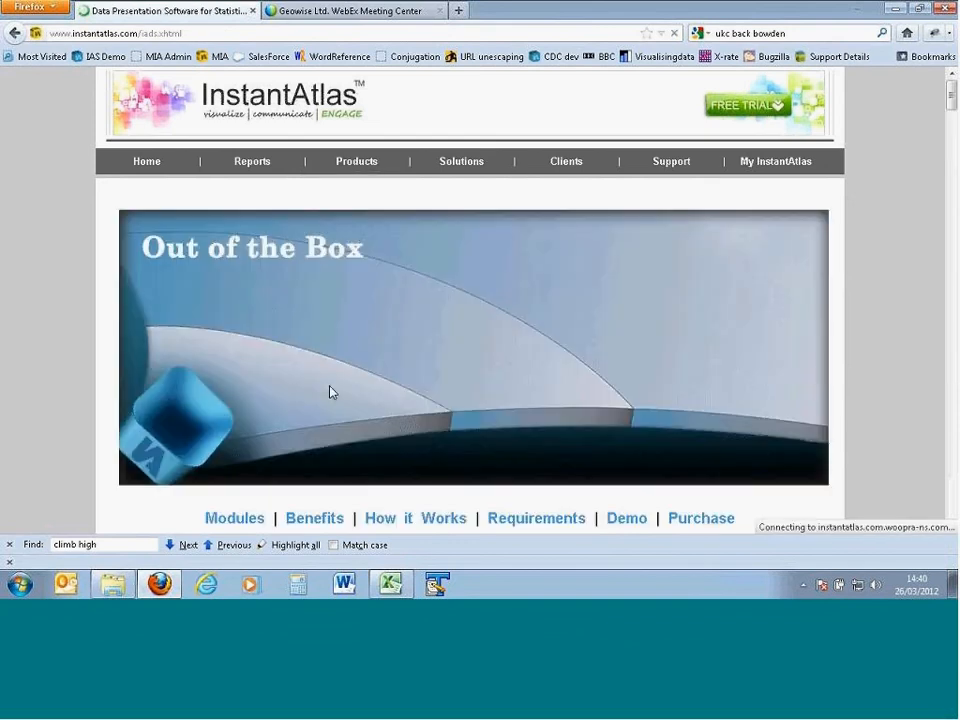
scroll(332, 392, "down", 3)
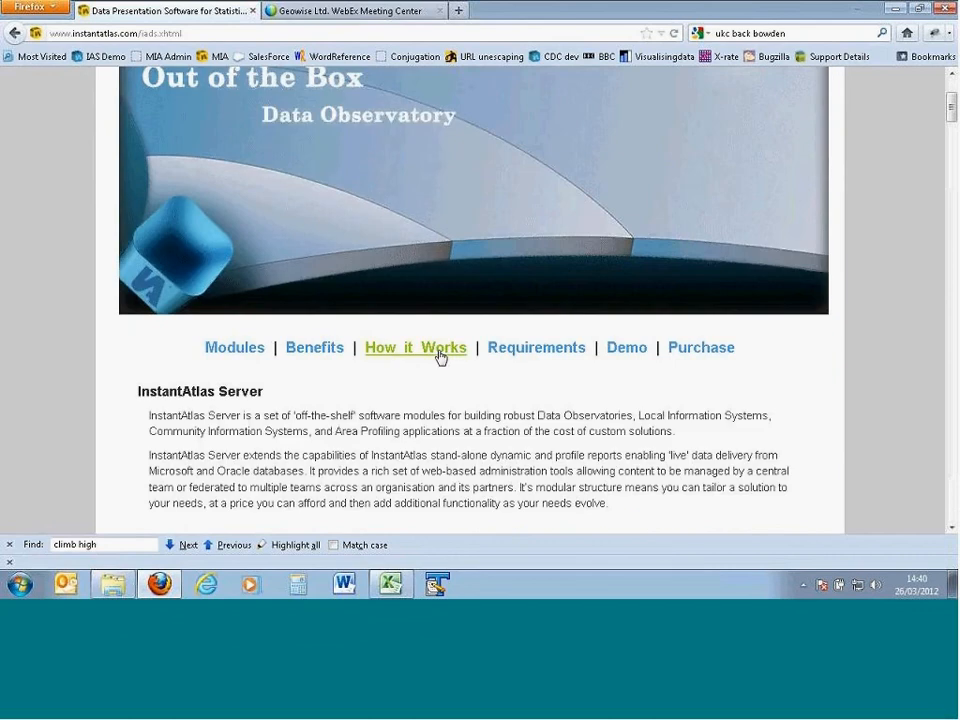